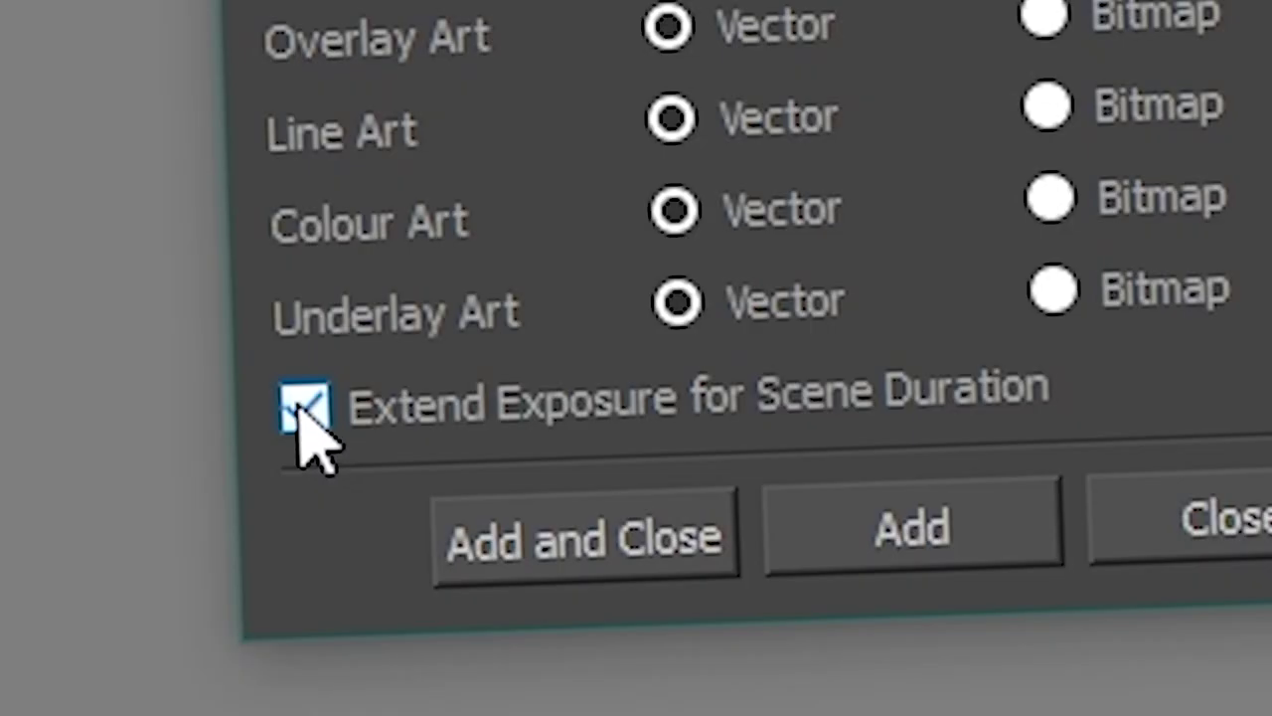
Add a vector drawing layer with Extend Exposure for Scene Duration turned off.
{"action": "left_click", "coordinate": [382, 486]}
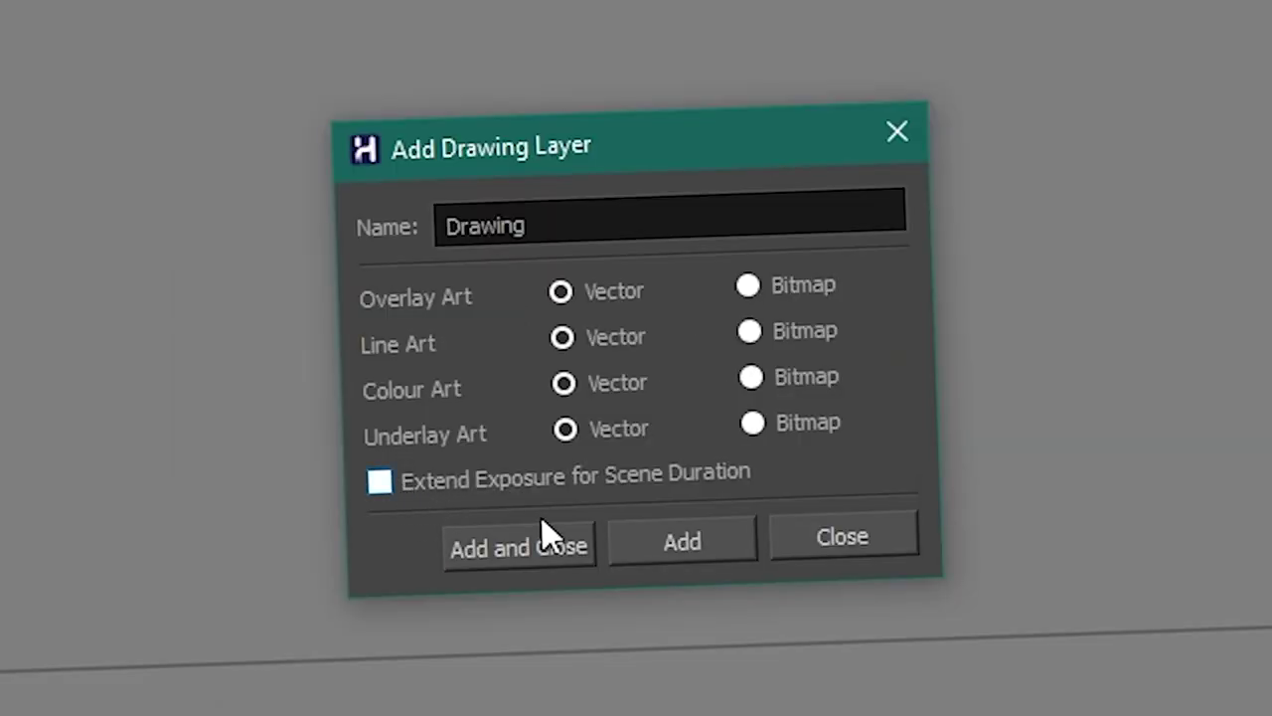
{"action": "left_click", "coordinate": [521, 544]}
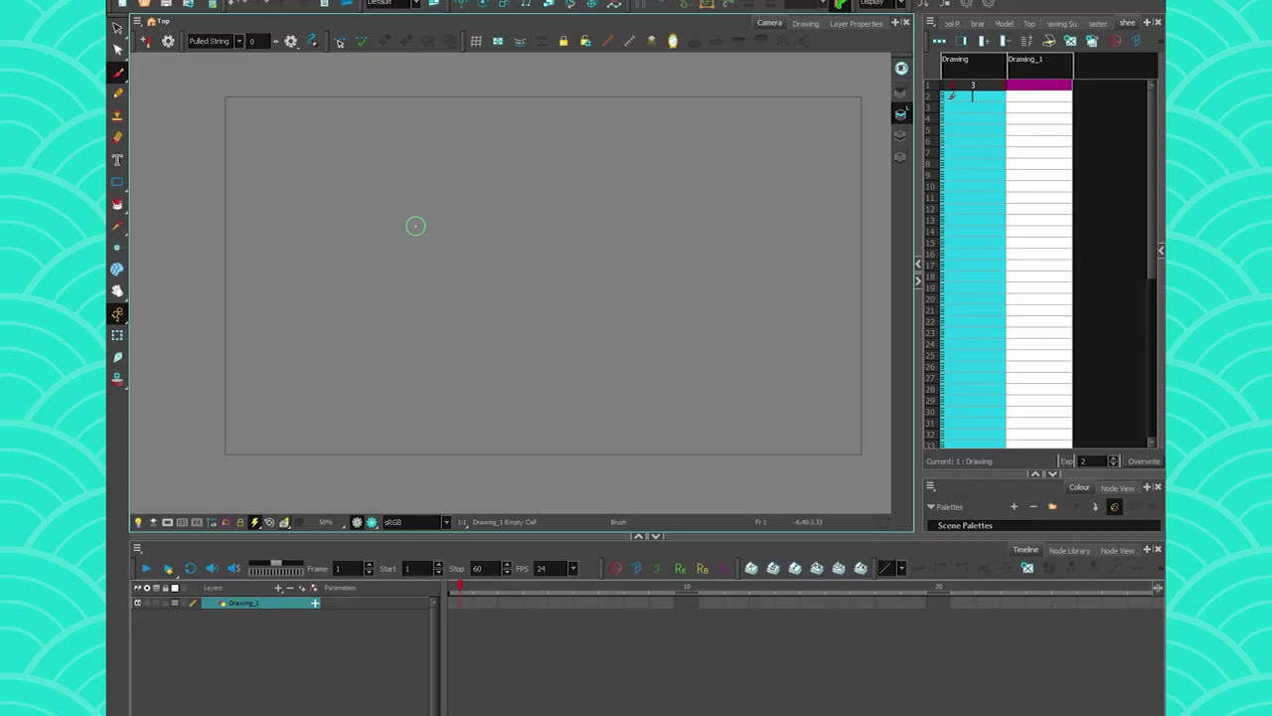
Handwrite "CTRL R" with the Command symbol and "R" beneath it on frame 1 of Drawing_1, using the Brush.
{"action": "left_click_drag", "start_coordinate": [408, 225], "coordinate": [429, 288]}
{"action": "mouse_move", "coordinate": [455, 211]}
{"action": "left_mouse_down"}
{"action": "mouse_move", "coordinate": [453, 296]}
{"action": "mouse_move", "coordinate": [489, 254]}
{"action": "left_mouse_up"}
{"action": "mouse_move", "coordinate": [507, 216]}
{"action": "left_mouse_down"}
{"action": "mouse_move", "coordinate": [501, 279]}
{"action": "mouse_move", "coordinate": [548, 296]}
{"action": "left_mouse_up"}
{"action": "left_click_drag", "start_coordinate": [562, 232], "coordinate": [608, 301]}
{"action": "left_click_drag", "start_coordinate": [679, 211], "coordinate": [684, 298]}
{"action": "mouse_move", "coordinate": [676, 207]}
{"action": "left_mouse_down"}
{"action": "mouse_move", "coordinate": [681, 261]}
{"action": "mouse_move", "coordinate": [745, 310]}
{"action": "left_mouse_up"}
{"action": "left_click_drag", "start_coordinate": [418, 342], "coordinate": [548, 365]}
{"action": "mouse_move", "coordinate": [462, 330]}
{"action": "left_mouse_down"}
{"action": "mouse_move", "coordinate": [433, 440]}
{"action": "mouse_move", "coordinate": [544, 436]}
{"action": "mouse_move", "coordinate": [545, 335]}
{"action": "mouse_move", "coordinate": [526, 370]}
{"action": "left_mouse_up"}
{"action": "left_click_drag", "start_coordinate": [537, 426], "coordinate": [543, 455]}
{"action": "left_click_drag", "start_coordinate": [654, 338], "coordinate": [666, 459]}
{"action": "mouse_move", "coordinate": [656, 340]}
{"action": "left_mouse_down"}
{"action": "mouse_move", "coordinate": [664, 393]}
{"action": "mouse_move", "coordinate": [745, 447]}
{"action": "left_mouse_up"}
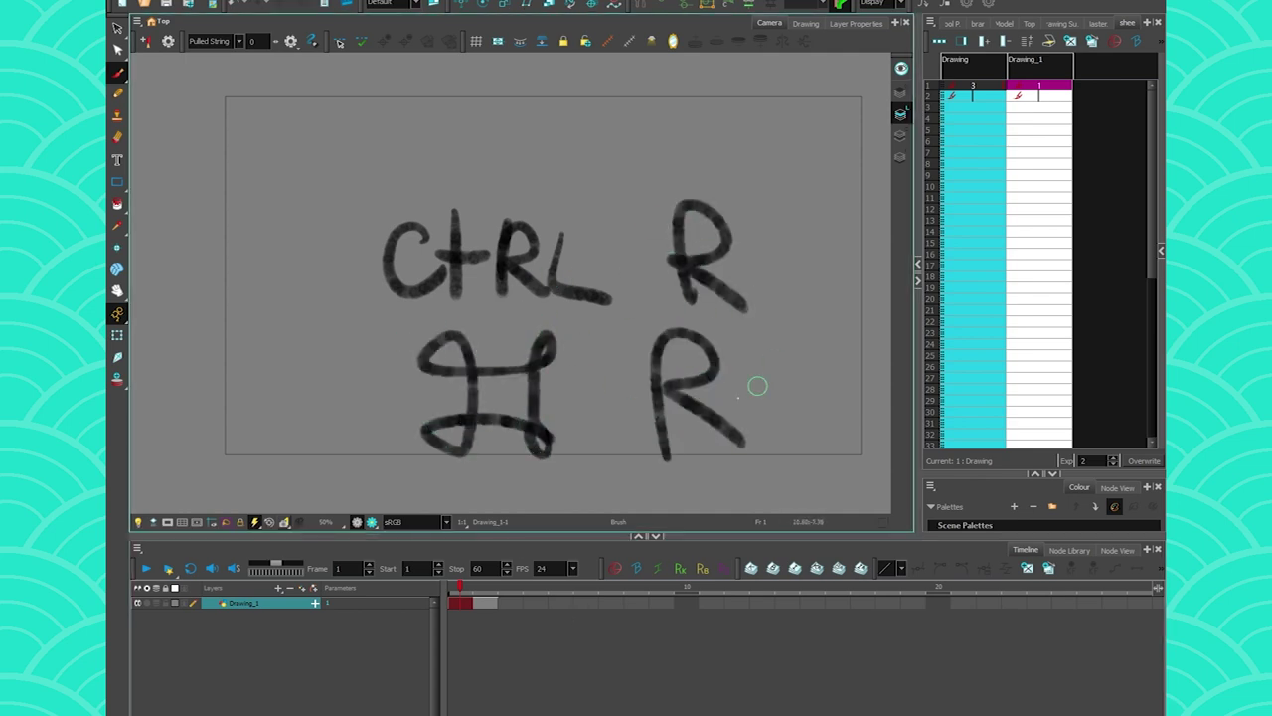
{"action": "key", "text": "ctrl+r"}
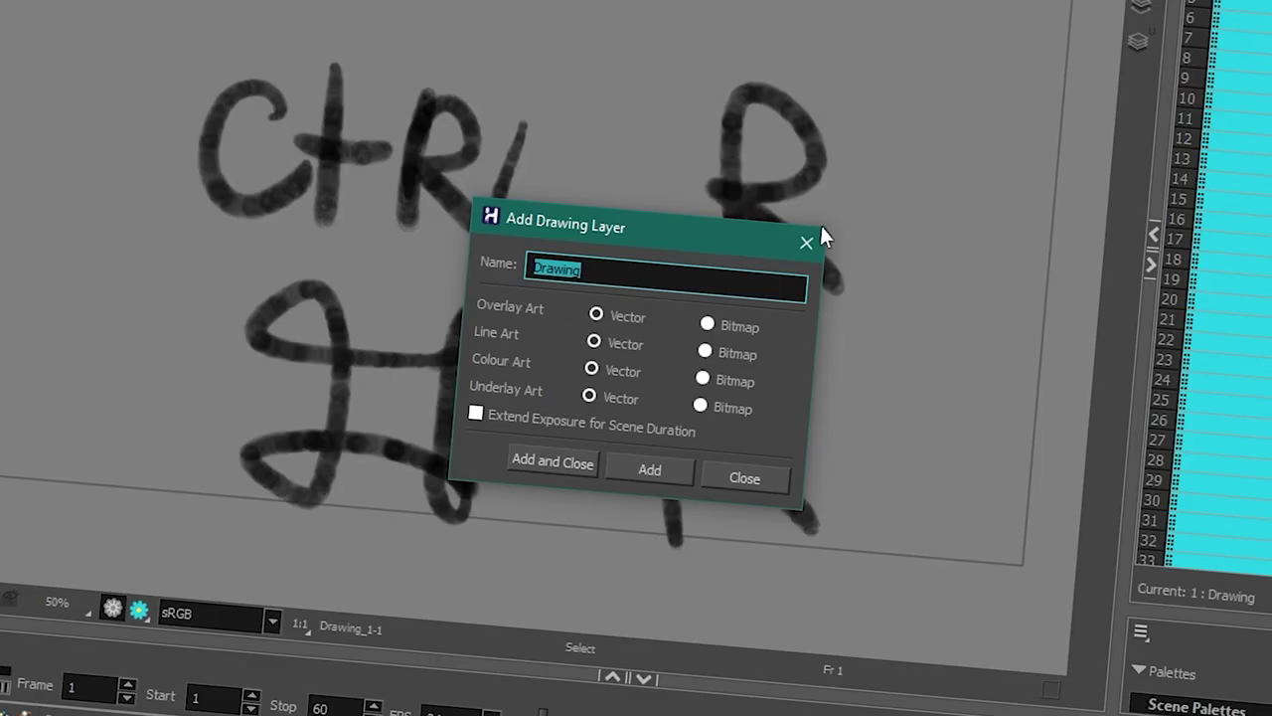
{"action": "left_click", "coordinate": [805, 246]}
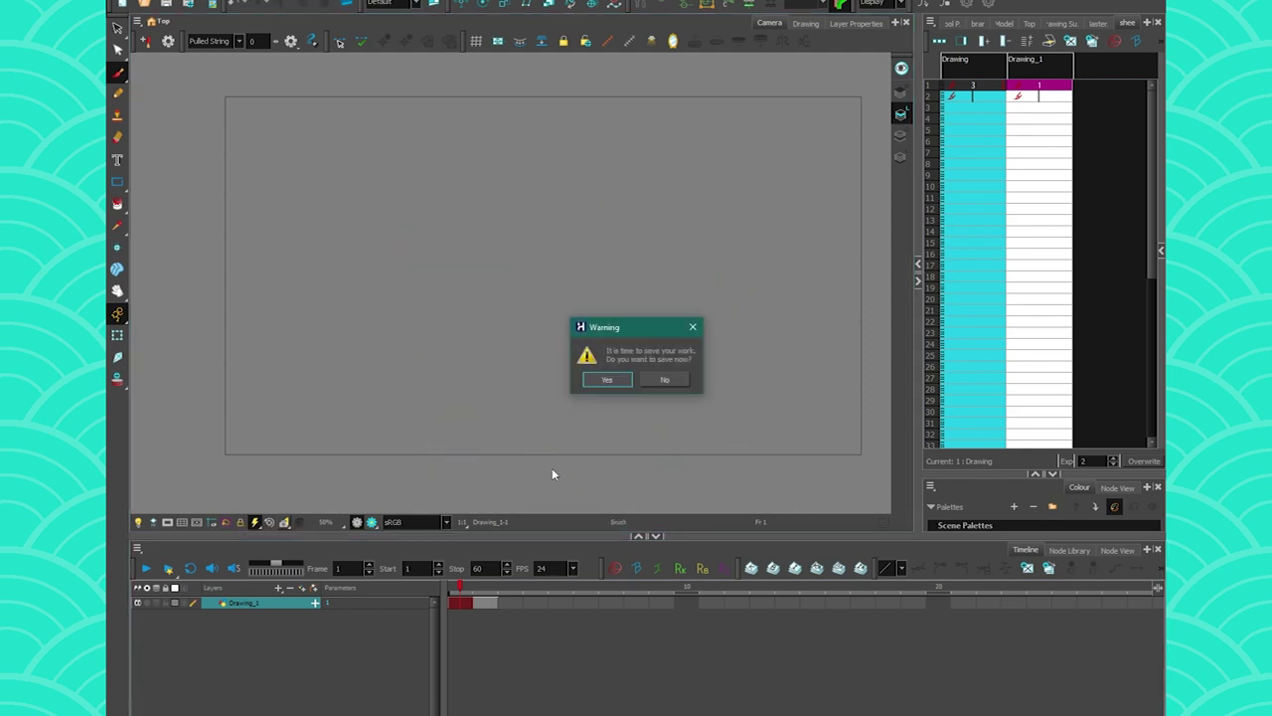
{"action": "left_click", "coordinate": [659, 385]}
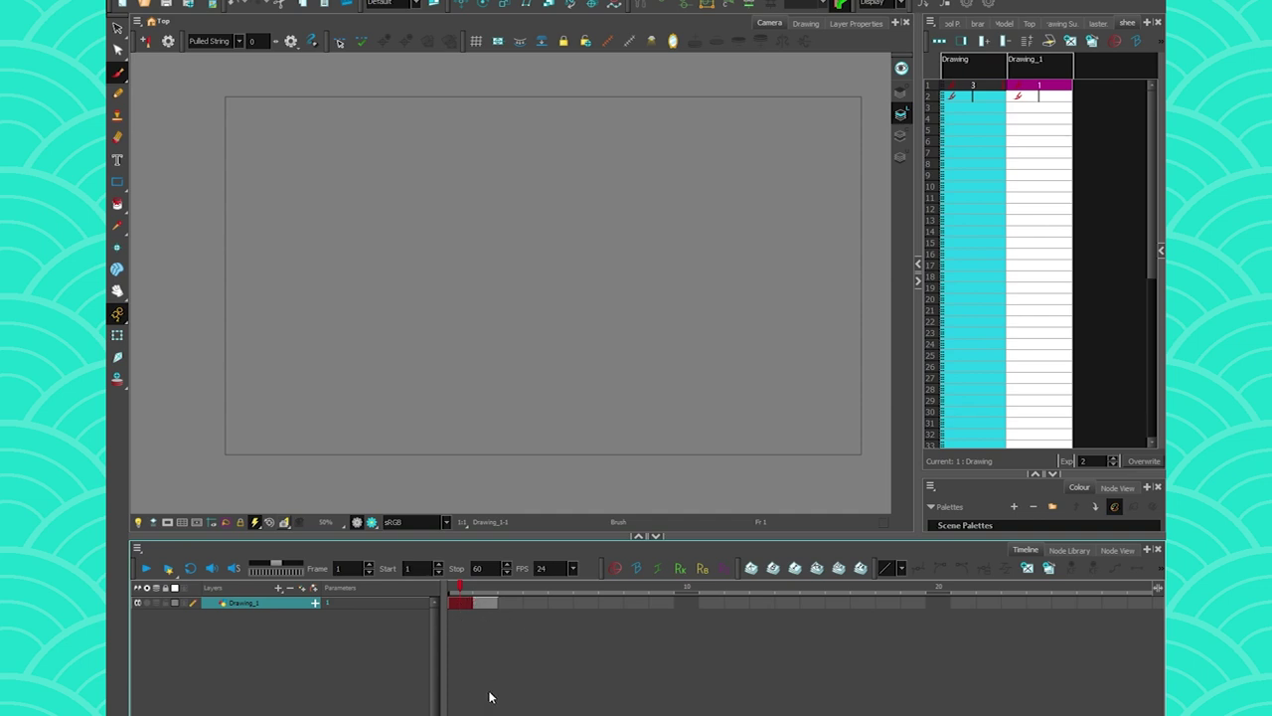
Zoom the timeline in and out until the whole 60-frame scene can be examined at once.
{"action": "key", "text": "1"}
{"action": "key", "text": "1"}
{"action": "key", "text": "1"}
{"action": "key", "text": "1"}
{"action": "key", "text": "1"}
{"action": "key", "text": "1"}
{"action": "key", "text": "2"}
{"action": "key", "text": "2"}
{"action": "key", "text": "2"}
{"action": "key", "text": "2"}
{"action": "key", "text": "2"}
{"action": "key", "text": "2"}
{"action": "key", "text": "1"}
{"action": "key", "text": "1"}
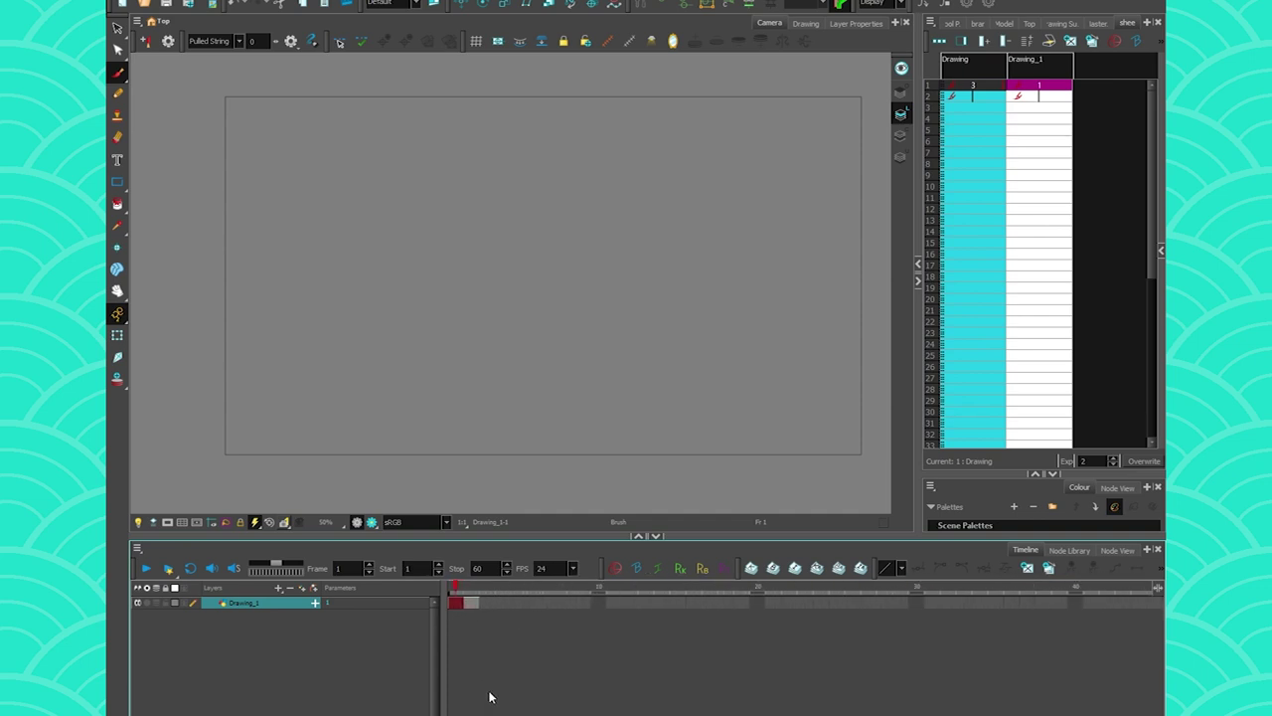
{"action": "scroll", "coordinate": [489, 696], "scroll_direction": "down", "scroll_amount": 4}
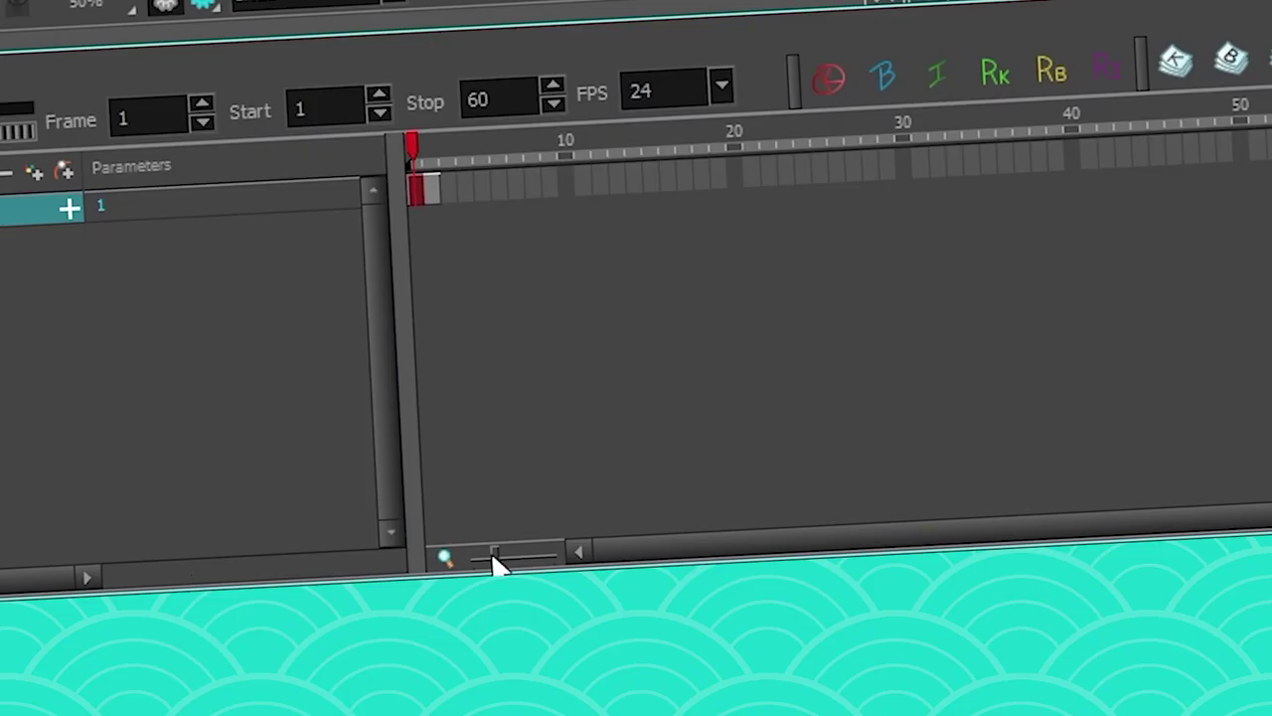
{"action": "mouse_move", "coordinate": [497, 562]}
{"action": "left_mouse_down"}
{"action": "mouse_move", "coordinate": [525, 560]}
{"action": "mouse_move", "coordinate": [505, 568]}
{"action": "left_mouse_up"}
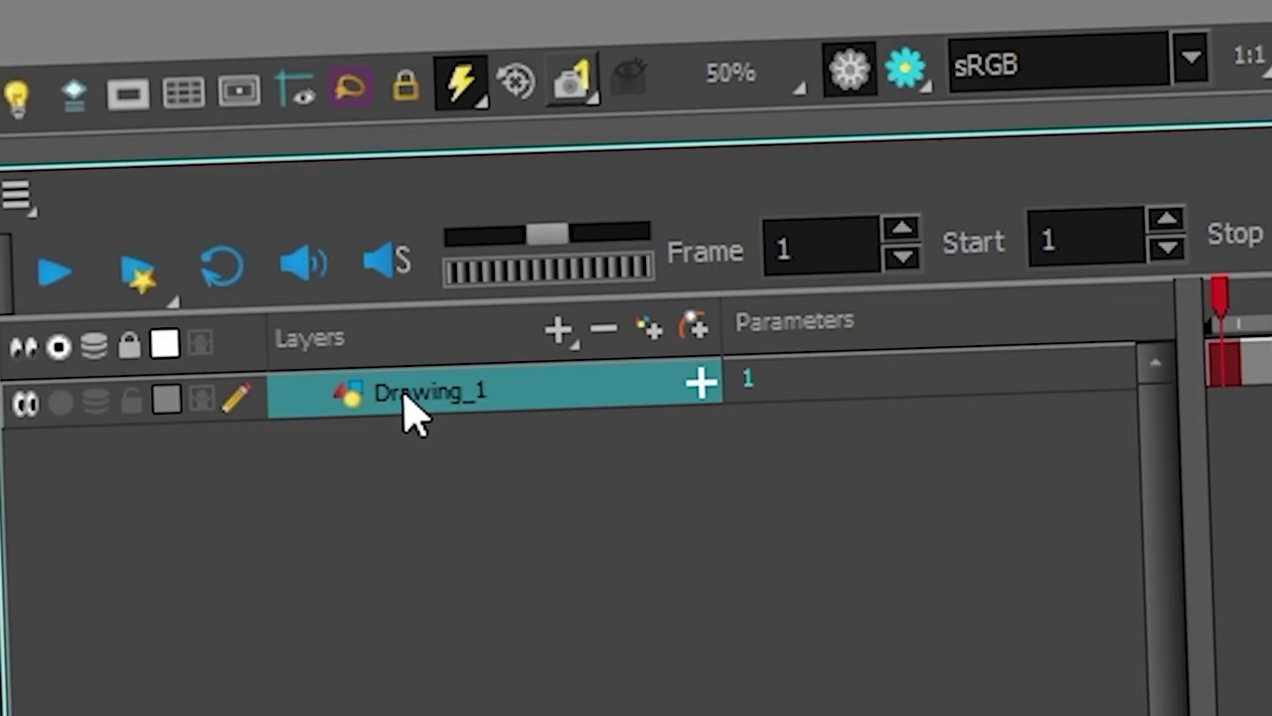
Rename the Drawing_1 layer to NEW_LAYER and paint a filled oval on its first frame.
{"action": "double_click", "coordinate": [408, 396]}
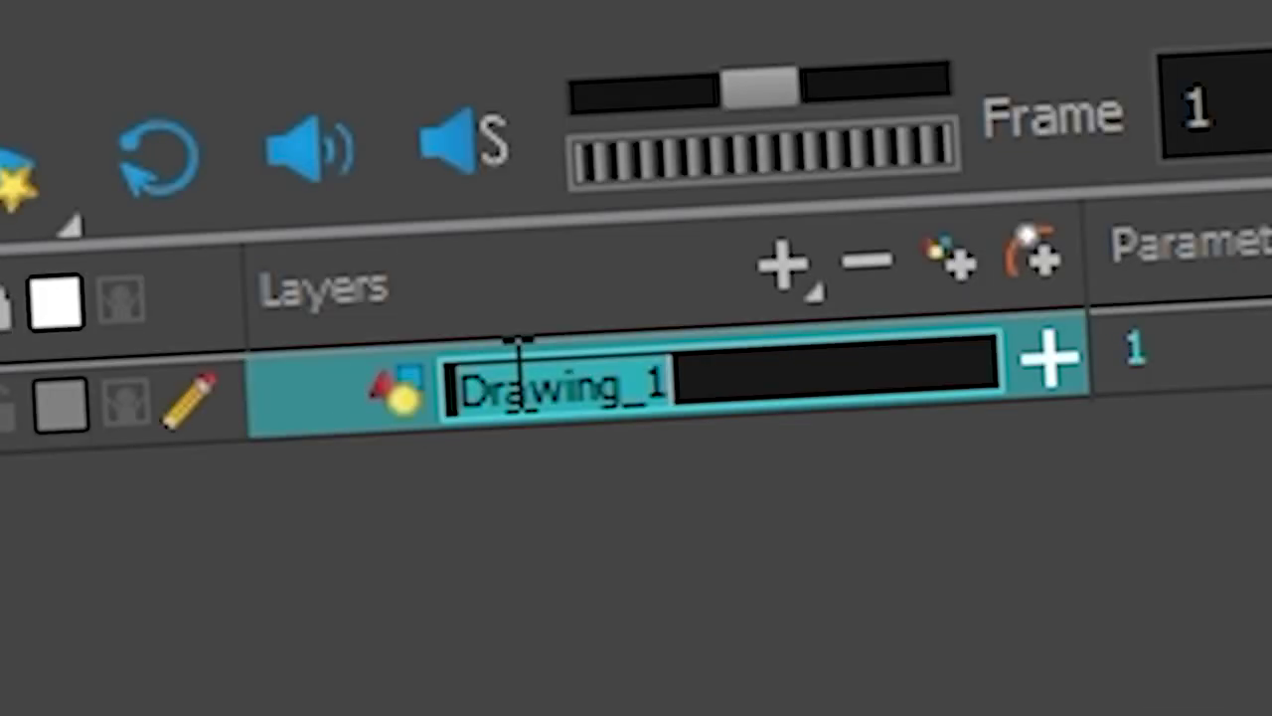
{"action": "type", "text": "NEW_LAYER"}
{"action": "key", "text": "Return"}
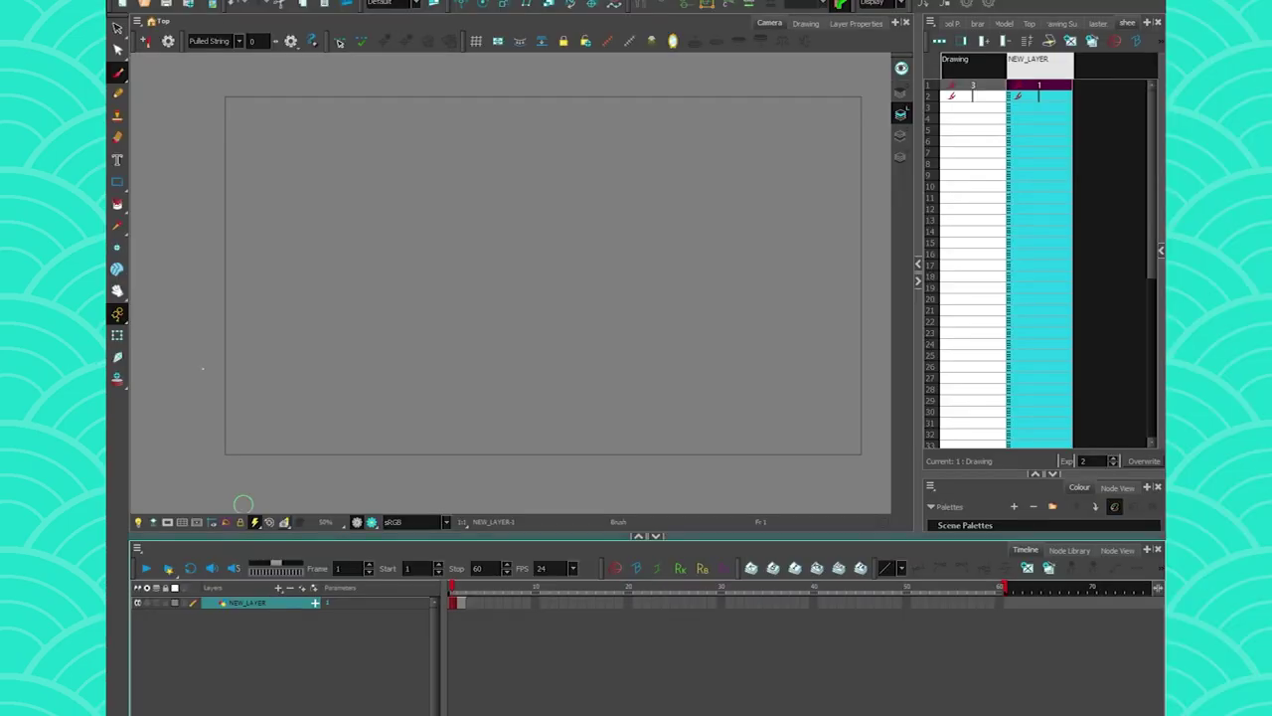
{"action": "mouse_move", "coordinate": [426, 199]}
{"action": "left_mouse_down"}
{"action": "mouse_move", "coordinate": [497, 213]}
{"action": "mouse_move", "coordinate": [441, 237]}
{"action": "left_mouse_up"}
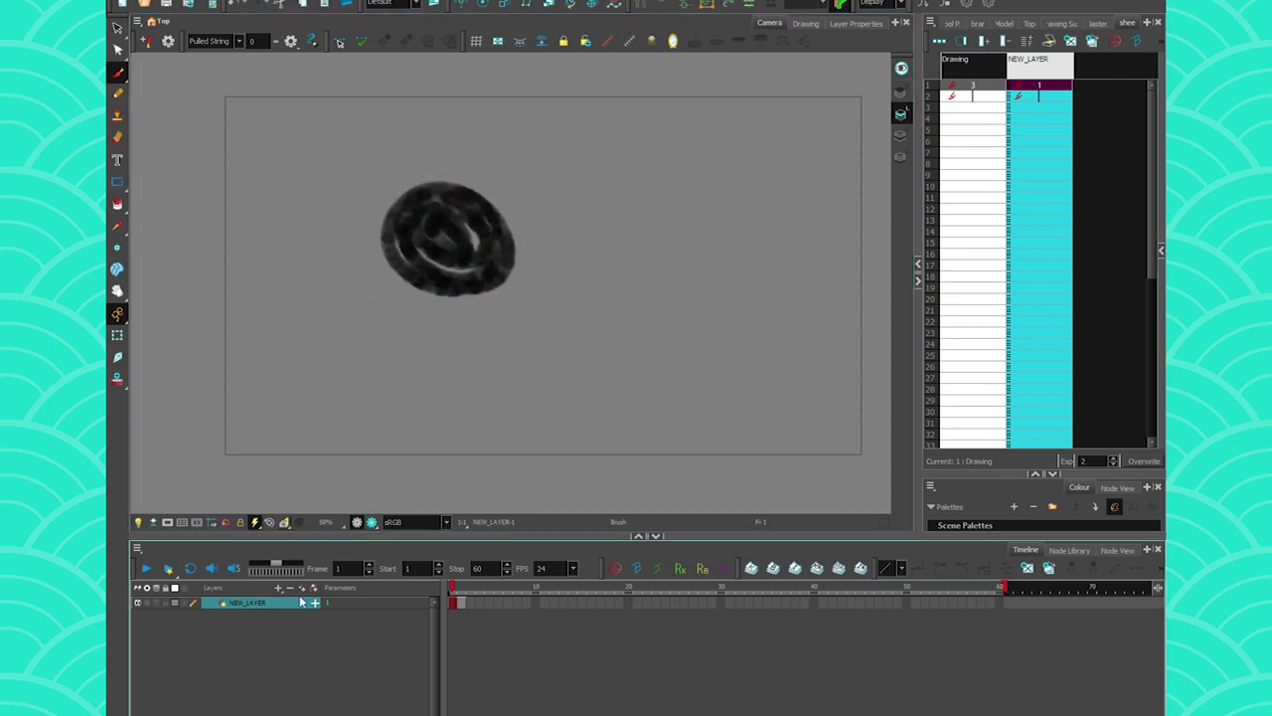
Add another drawing layer above NEW_LAYER and draw a large four-sided outline beside the oval.
{"action": "left_click", "coordinate": [307, 590]}
{"action": "left_click", "coordinate": [647, 419]}
{"action": "left_click", "coordinate": [699, 418]}
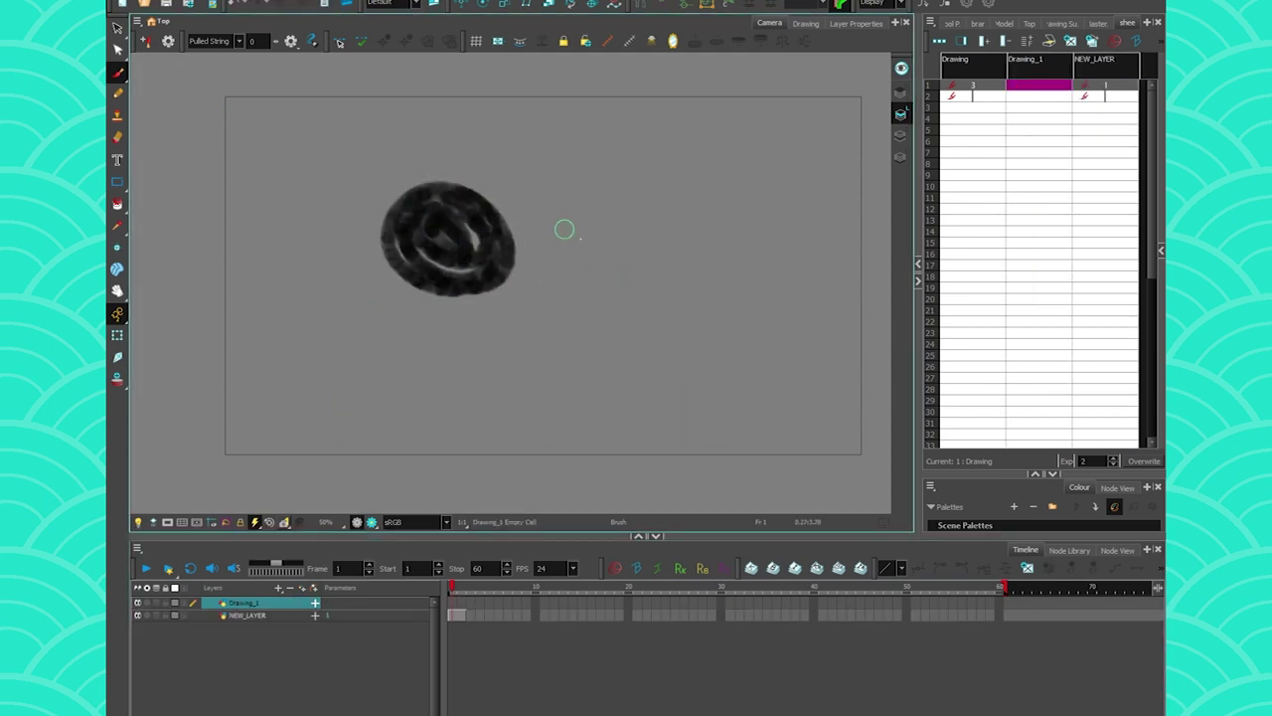
{"action": "mouse_move", "coordinate": [712, 122]}
{"action": "left_mouse_down"}
{"action": "mouse_move", "coordinate": [745, 373]}
{"action": "mouse_move", "coordinate": [545, 217]}
{"action": "mouse_move", "coordinate": [721, 147]}
{"action": "left_mouse_up"}
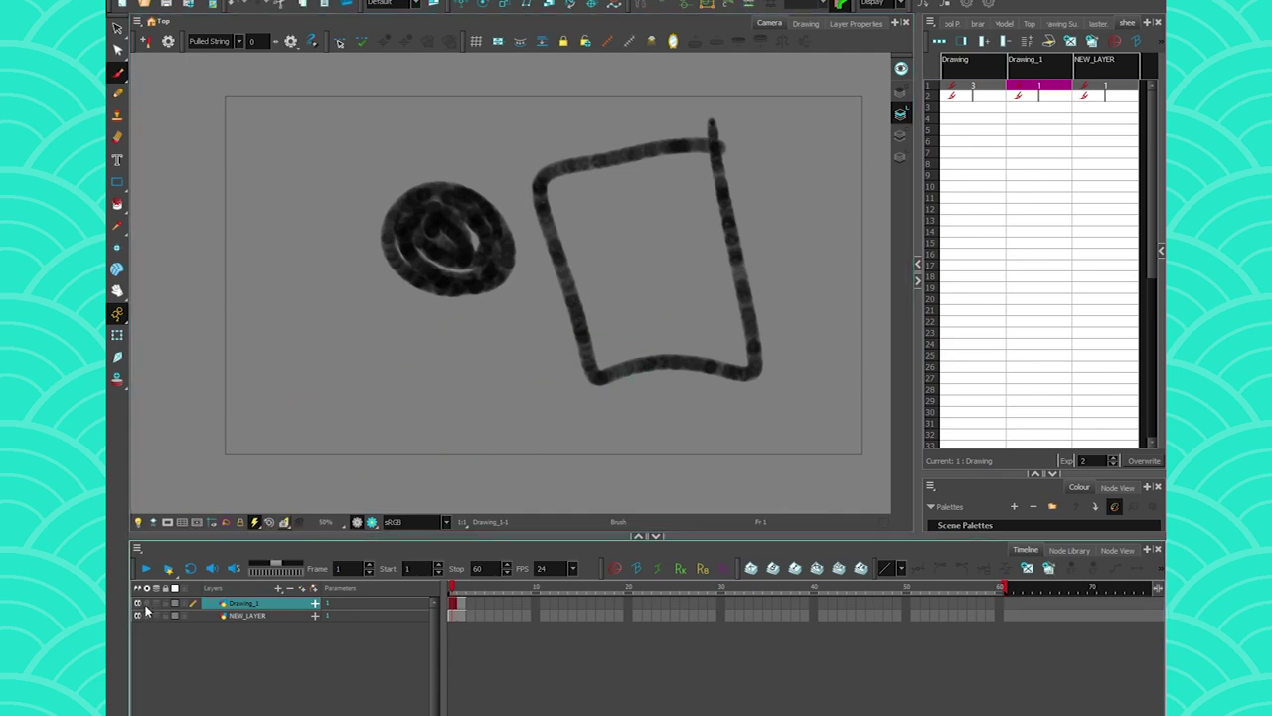
Solo NEW_LAYER to view its artwork alone, and turn solo mode off again.
{"action": "left_click", "coordinate": [224, 616]}
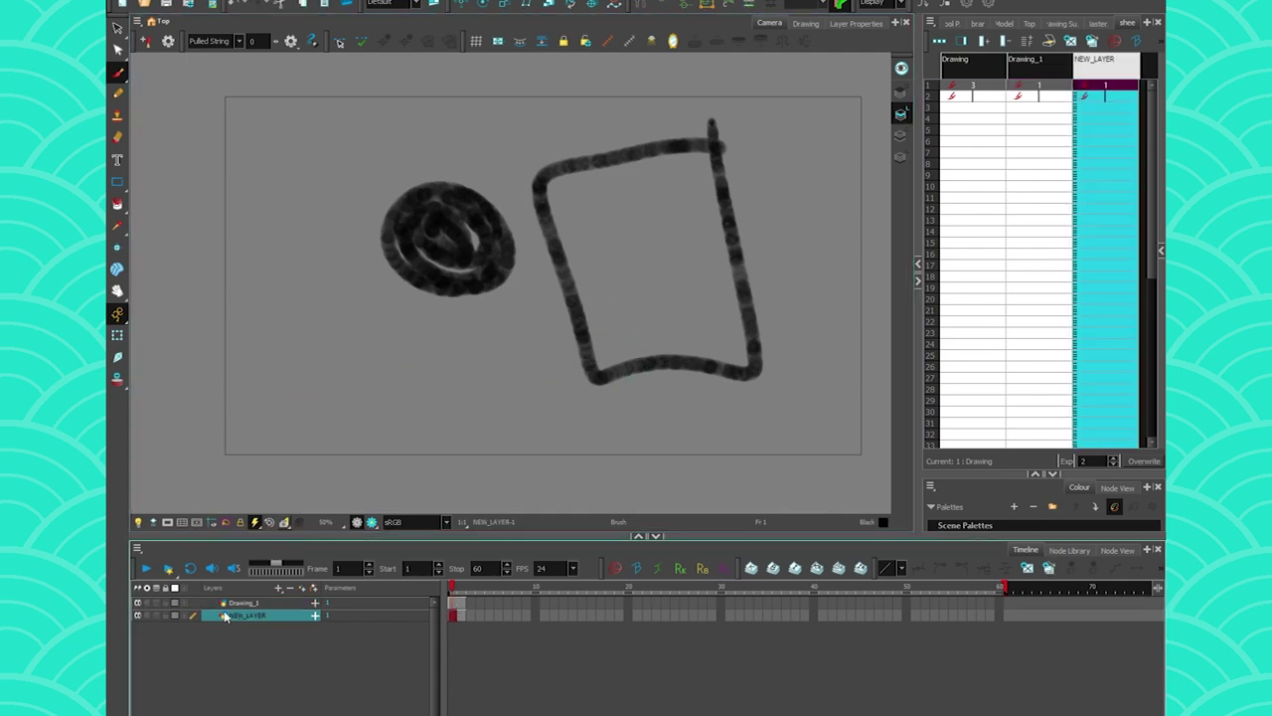
{"action": "left_click", "coordinate": [144, 616]}
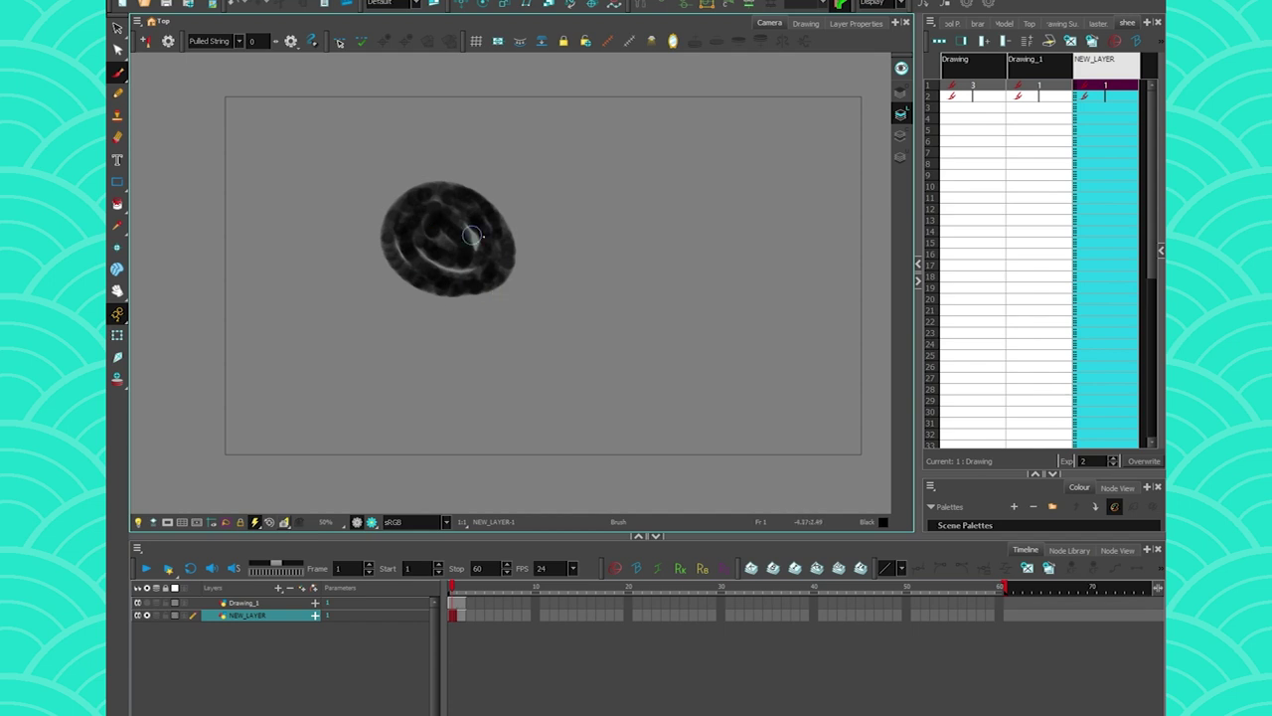
{"action": "left_click", "coordinate": [145, 616]}
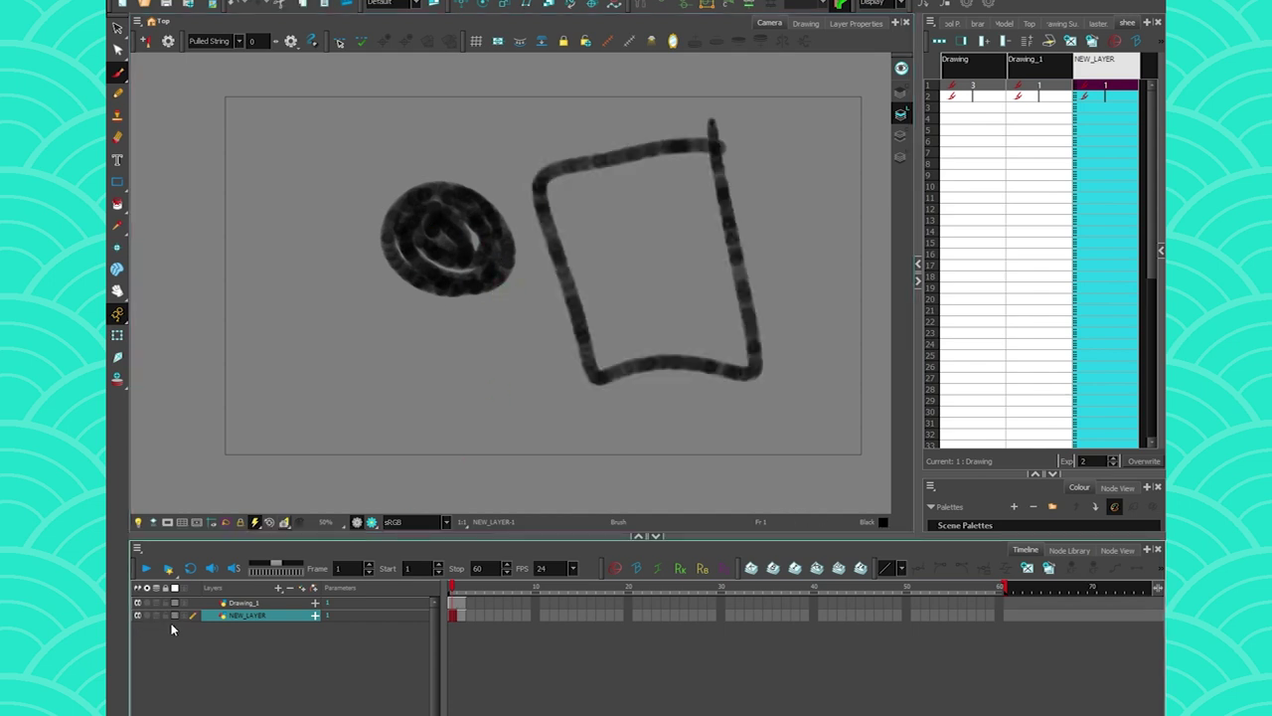
Delete the Drawing_1 layer and erase the oval artwork from NEW_LAYER.
{"action": "left_click", "coordinate": [244, 603]}
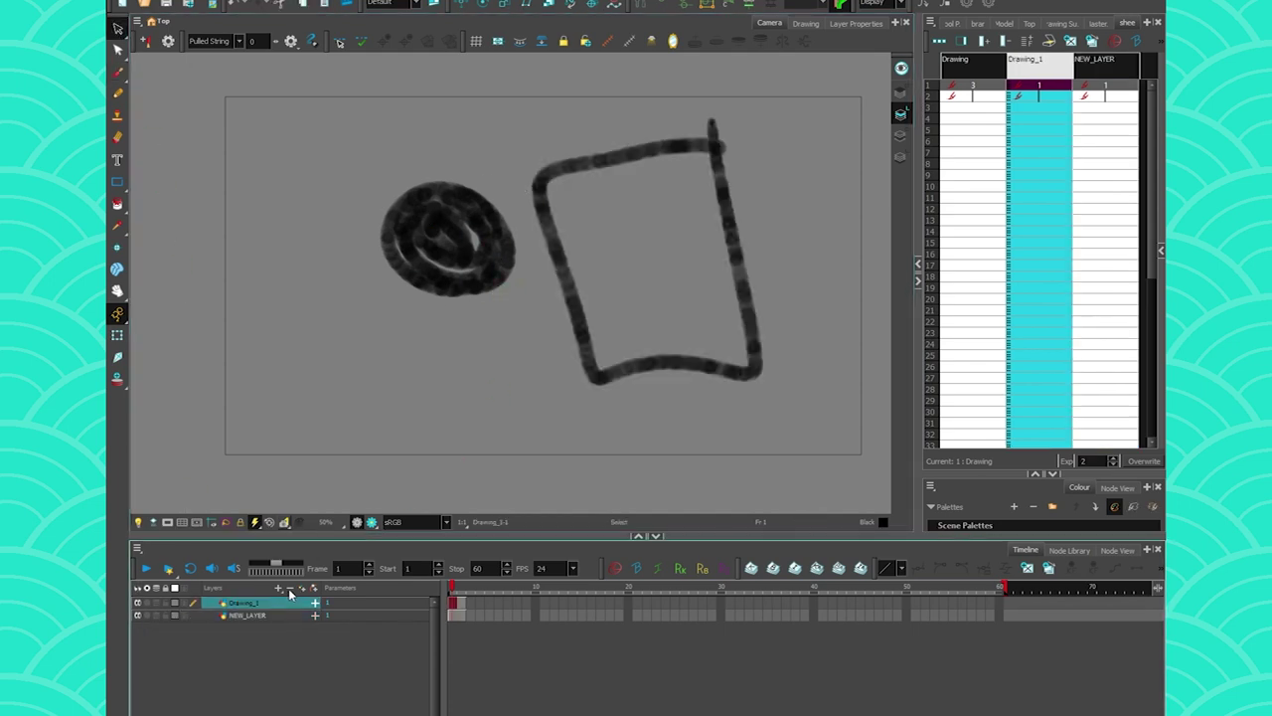
{"action": "key", "text": "Delete"}
{"action": "left_click_drag", "start_coordinate": [501, 167], "coordinate": [307, 437]}
{"action": "key", "text": "Delete"}
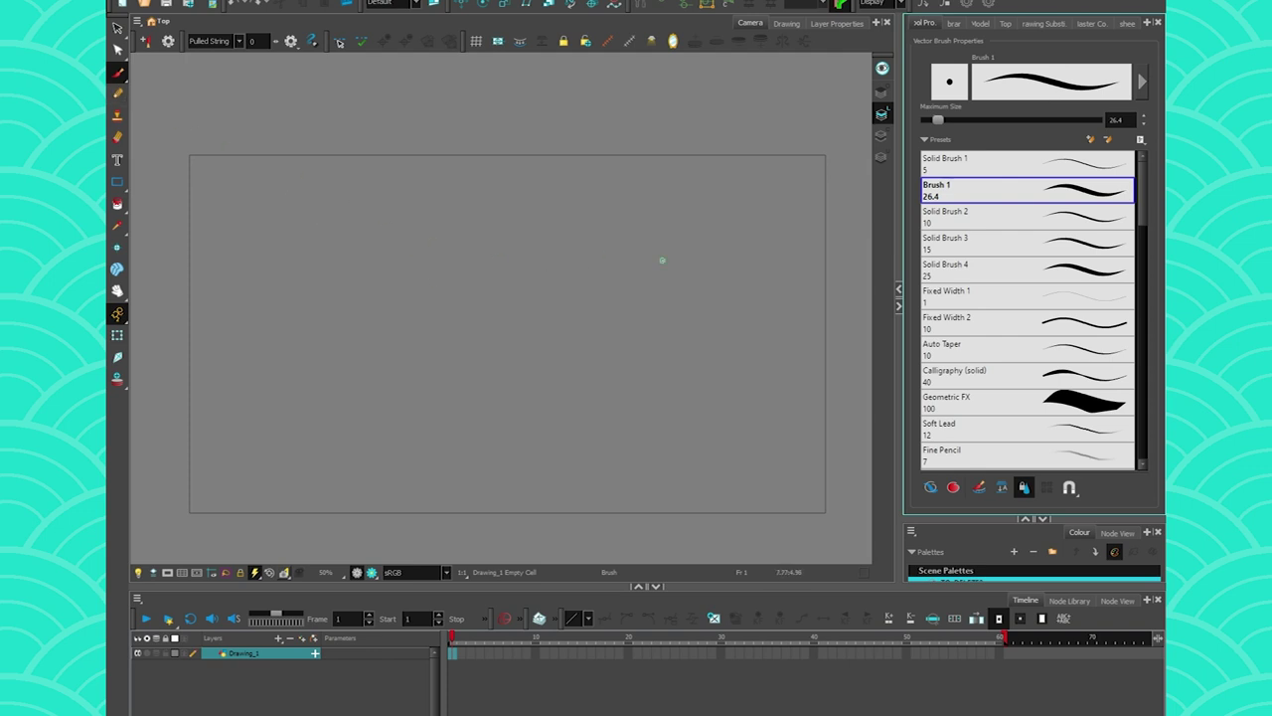
Draw freehand strokes on frames 1 and 8 of Drawing_1, and create an empty drawing at frame 10.
{"action": "left_click_drag", "start_coordinate": [605, 239], "coordinate": [348, 300]}
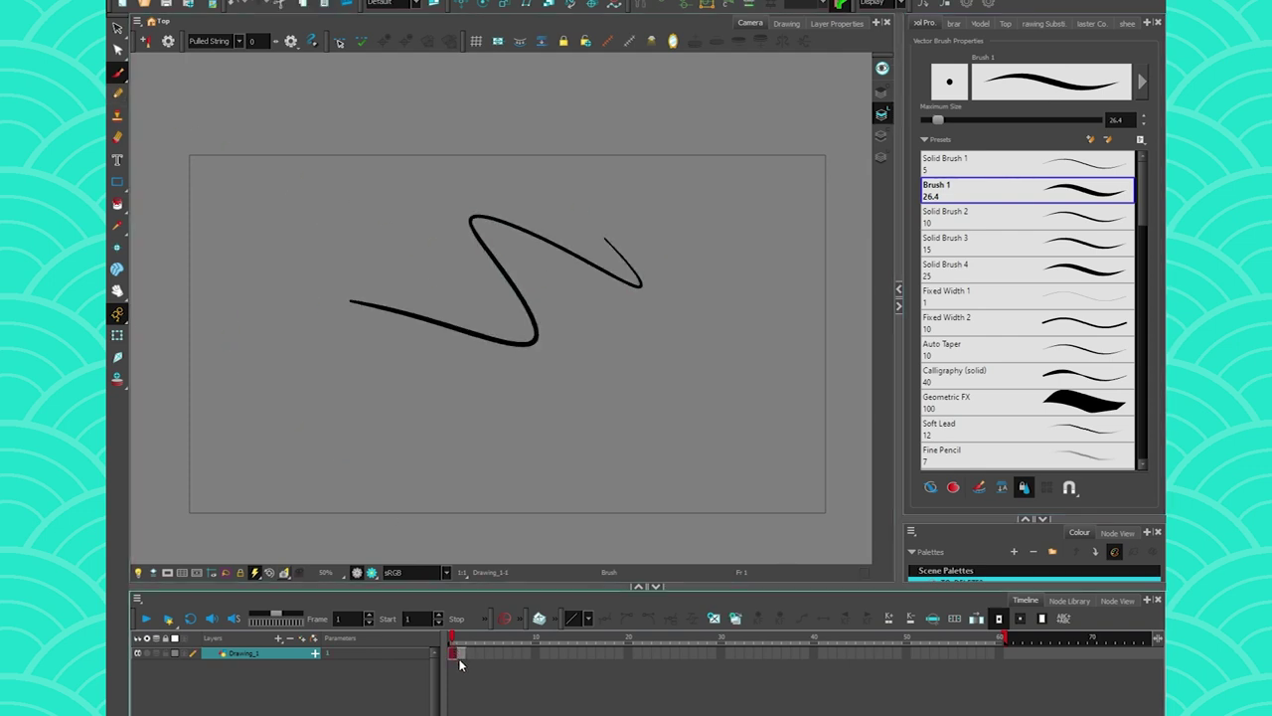
{"action": "left_click", "coordinate": [532, 642]}
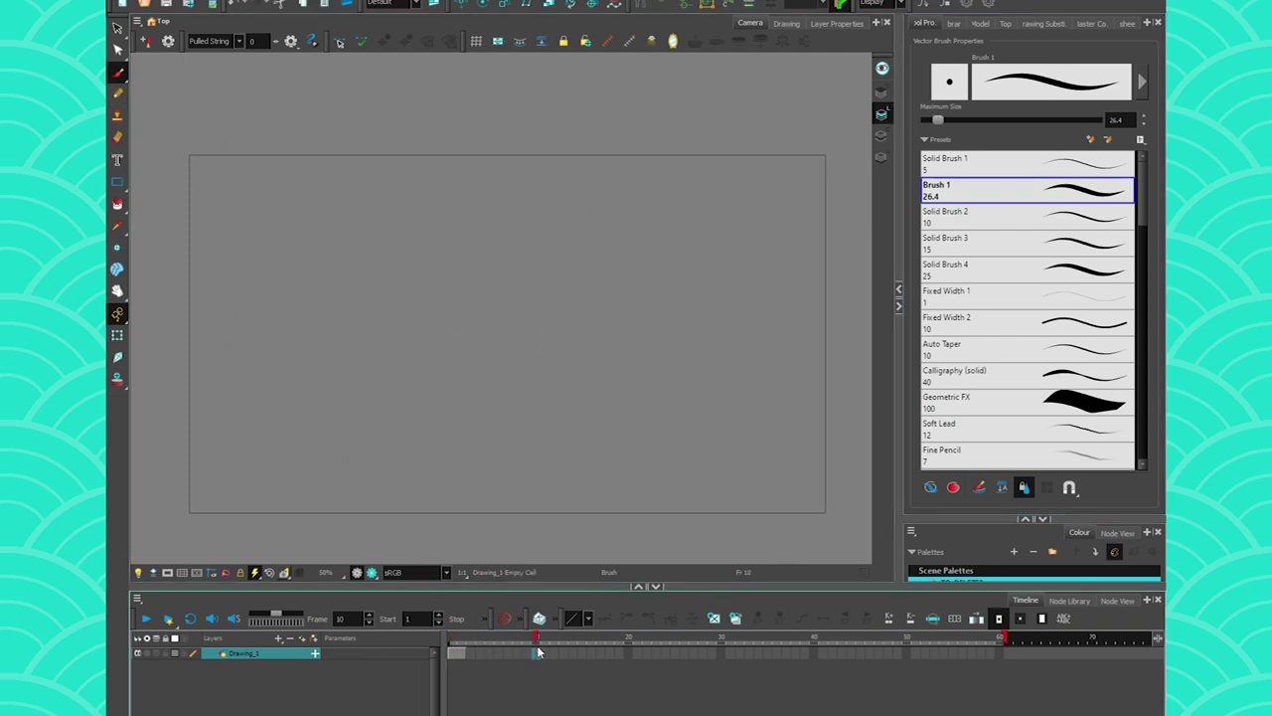
{"action": "left_click", "coordinate": [715, 619]}
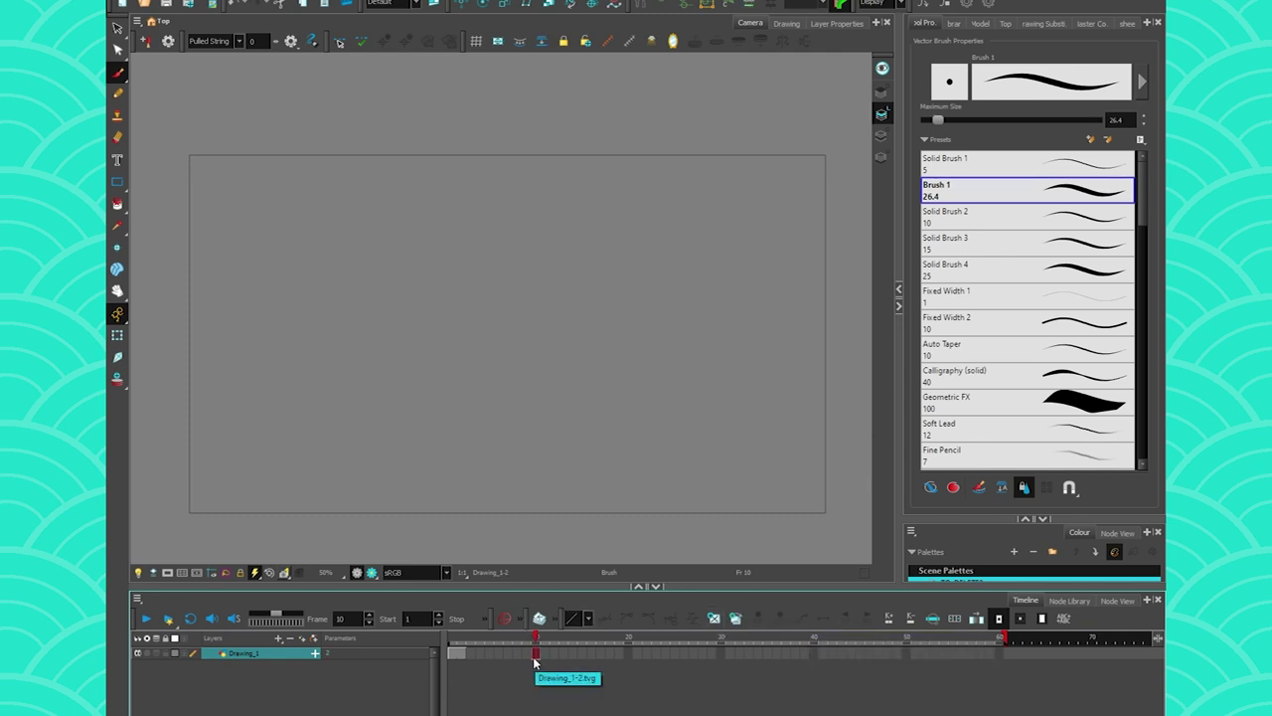
{"action": "left_click", "coordinate": [518, 653]}
{"action": "mouse_move", "coordinate": [446, 239]}
{"action": "left_mouse_down"}
{"action": "mouse_move", "coordinate": [406, 270]}
{"action": "mouse_move", "coordinate": [364, 343]}
{"action": "left_mouse_up"}
Create an empty drawing at frame 5 of Drawing_1 and draw a three-pointed crown on it.
{"action": "left_click", "coordinate": [488, 653]}
{"action": "left_click", "coordinate": [715, 619]}
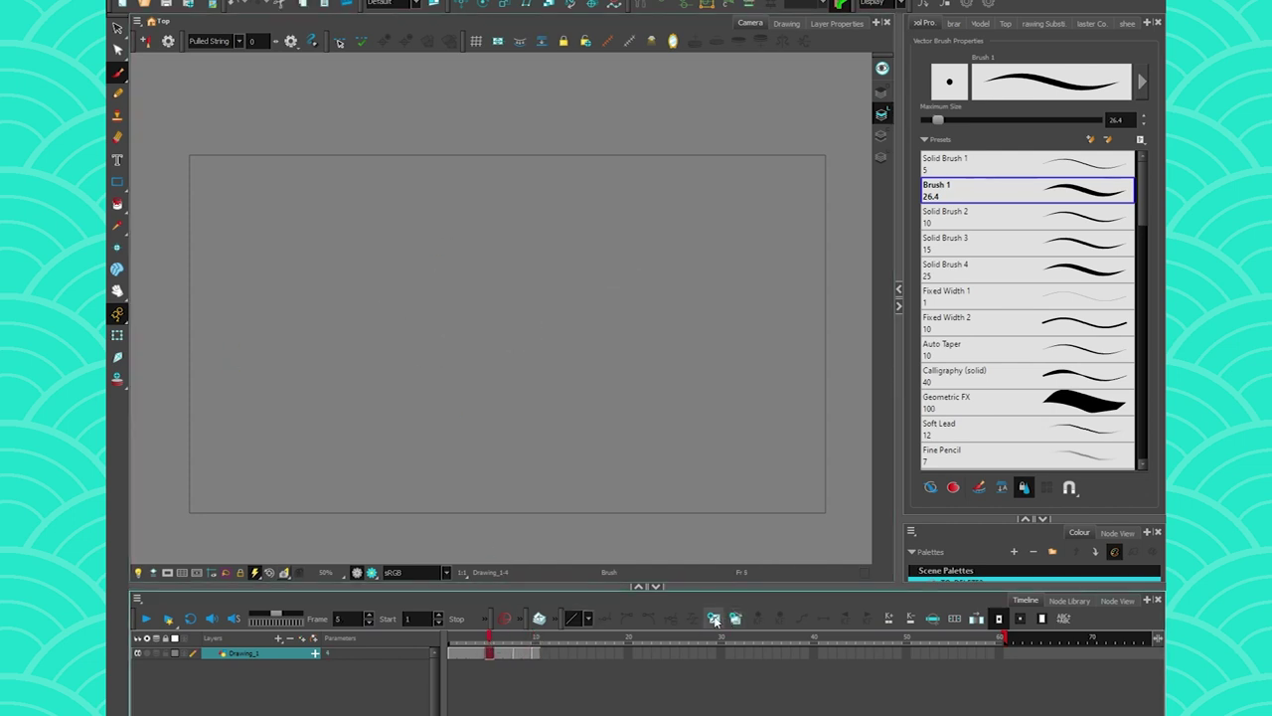
{"action": "mouse_move", "coordinate": [617, 396]}
{"action": "left_mouse_down"}
{"action": "mouse_move", "coordinate": [557, 298]}
{"action": "mouse_move", "coordinate": [661, 375]}
{"action": "left_mouse_up"}
Duplicate the crown drawing at frame 7 and add two lines rising above the crown.
{"action": "left_click", "coordinate": [497, 641]}
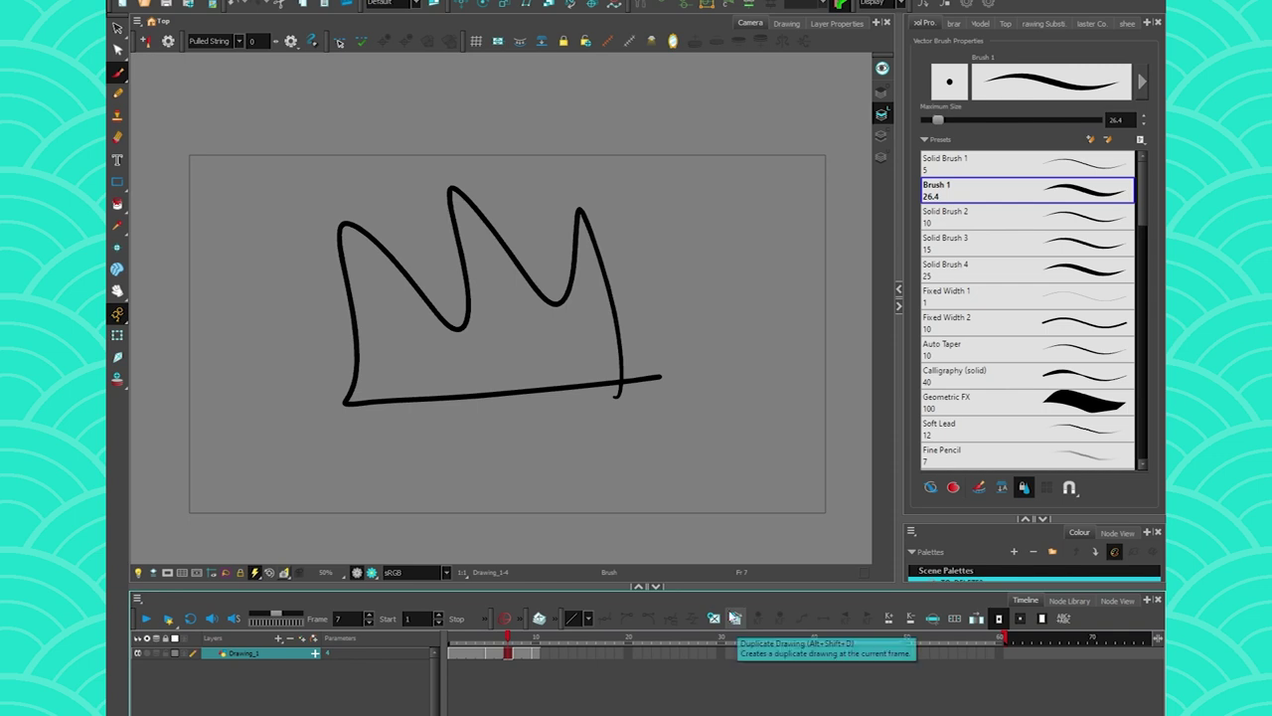
{"action": "left_click", "coordinate": [736, 618]}
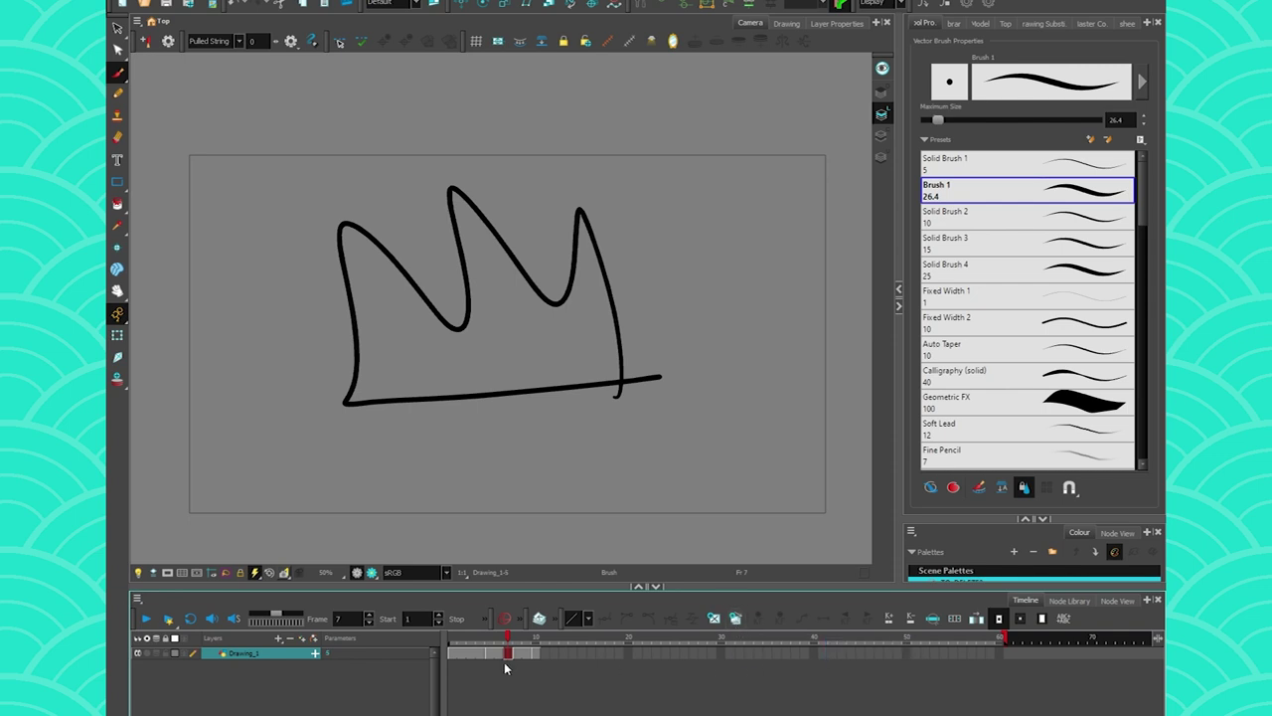
{"action": "left_click_drag", "start_coordinate": [537, 231], "coordinate": [523, 122]}
{"action": "left_click_drag", "start_coordinate": [434, 232], "coordinate": [340, 112]}
{"action": "left_click_drag", "start_coordinate": [509, 638], "coordinate": [507, 640]}
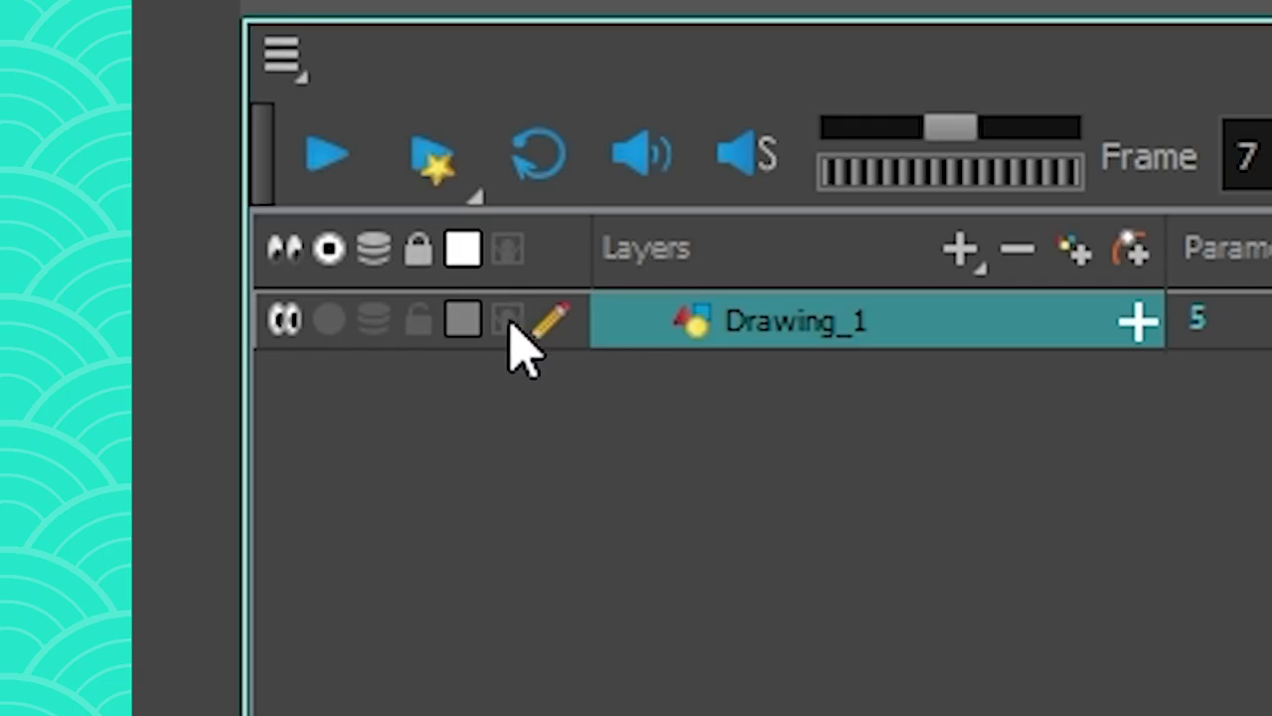
Turn on drawing thumbnails for the Drawing_1 layer in the timeline and look through its frames.
{"action": "left_click", "coordinate": [507, 320]}
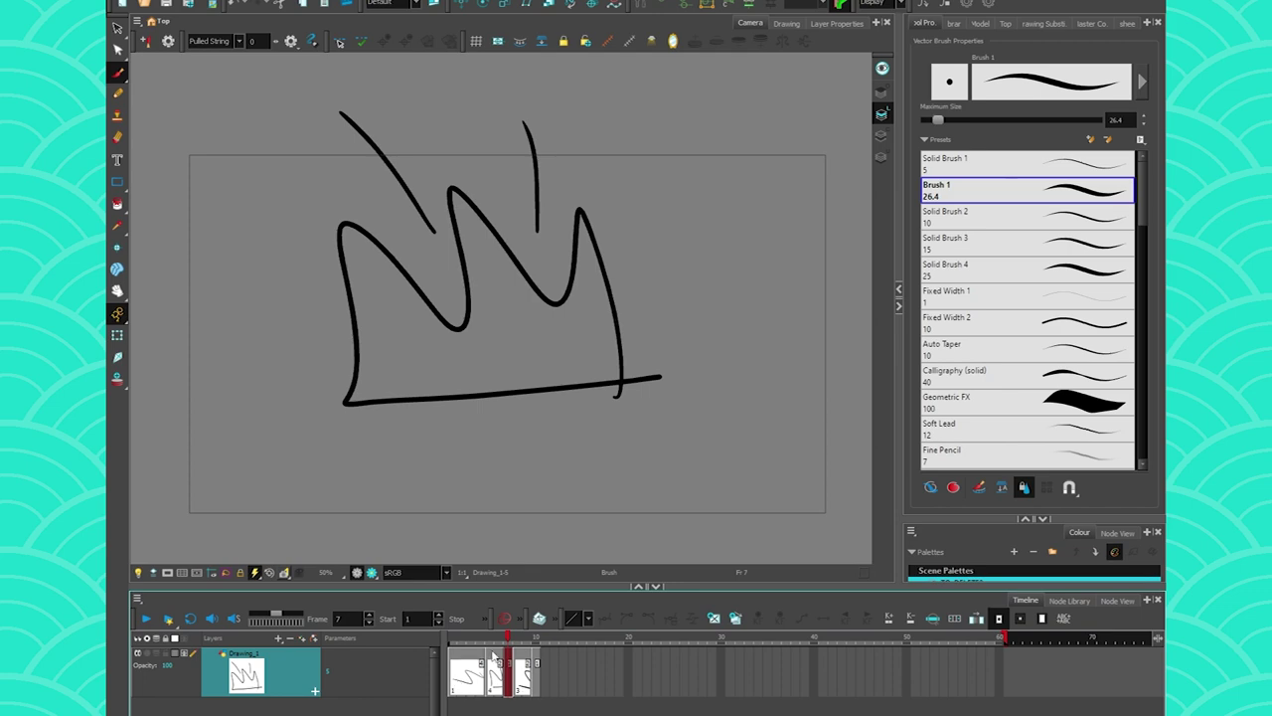
{"action": "key", "text": "2"}
{"action": "key", "text": "2"}
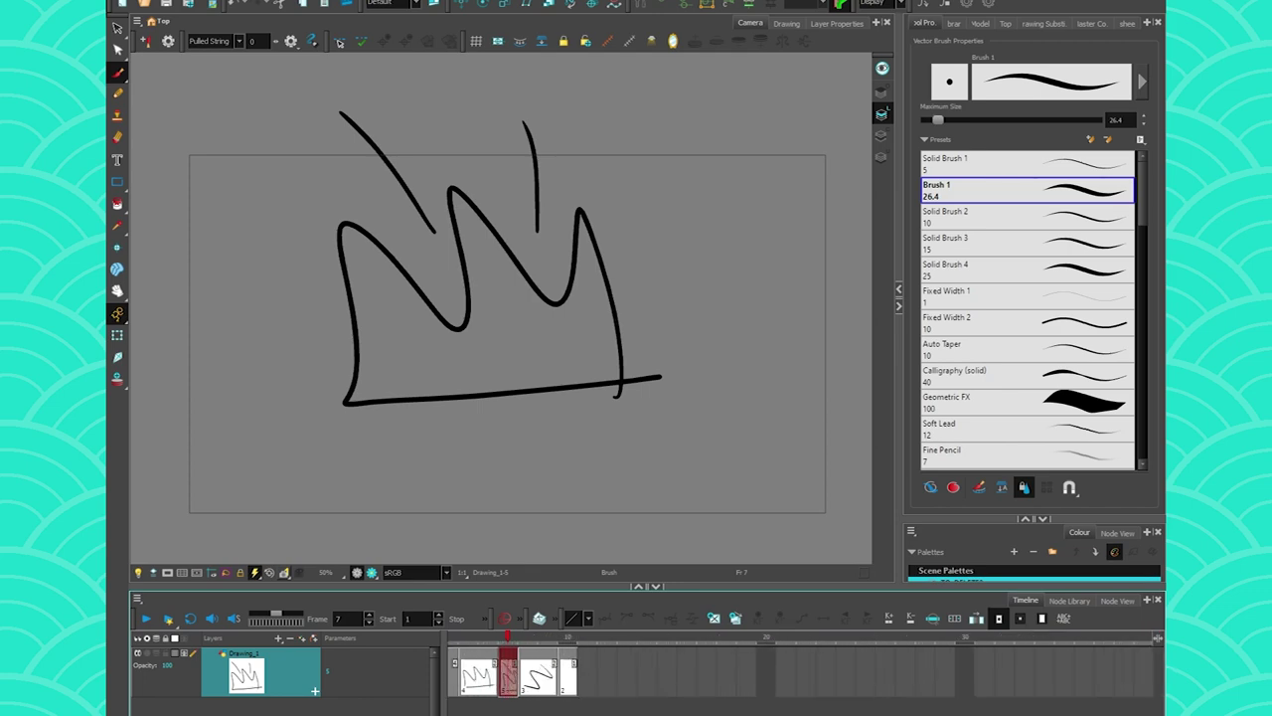
{"action": "scroll", "coordinate": [801, 671], "scroll_direction": "left", "scroll_amount": 2}
{"action": "left_click_drag", "start_coordinate": [554, 634], "coordinate": [579, 641]}
{"action": "key", "text": "2"}
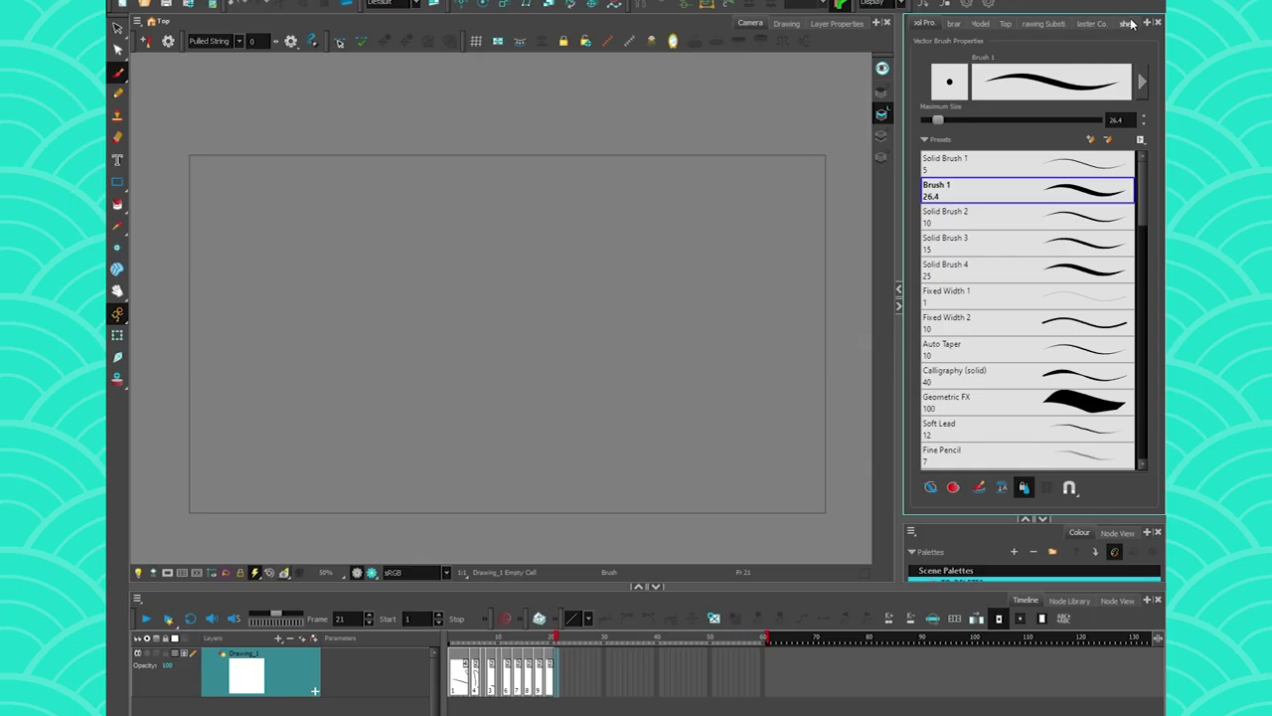
Set the Xsheet's Hold Exposure option to Hold 3 Cells.
{"action": "left_click", "coordinate": [1128, 24]}
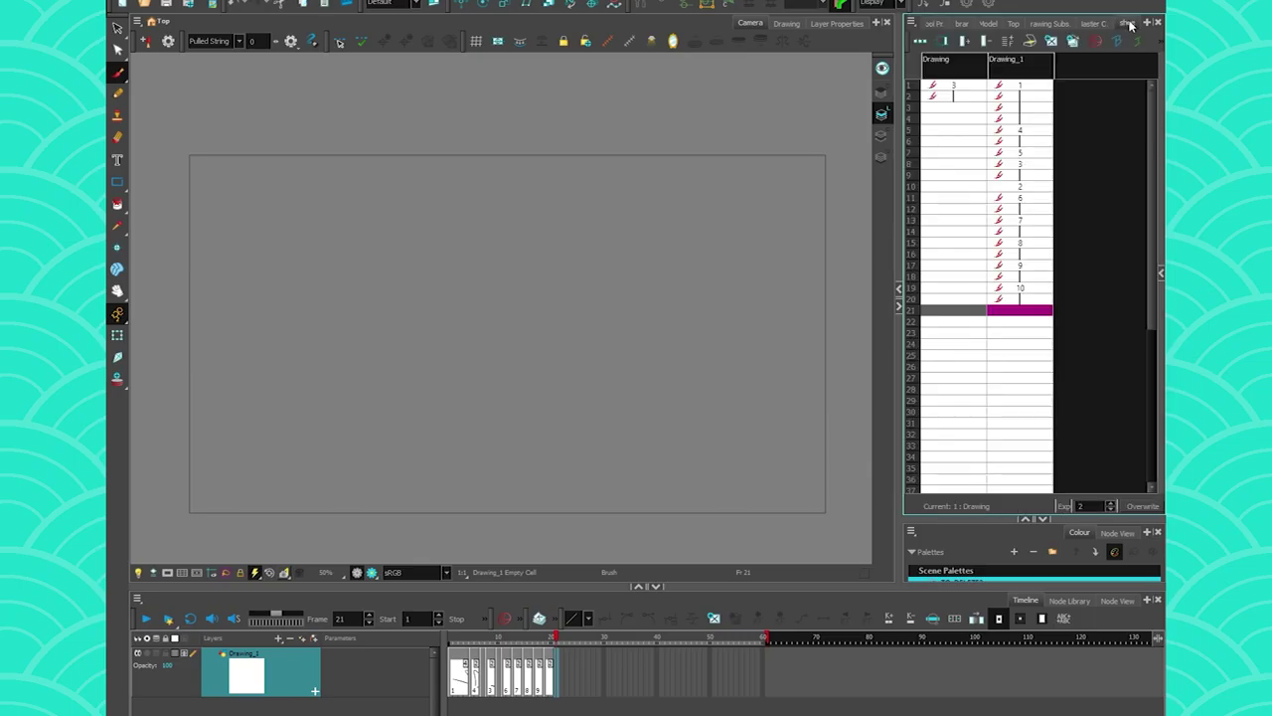
{"action": "left_click", "coordinate": [913, 24]}
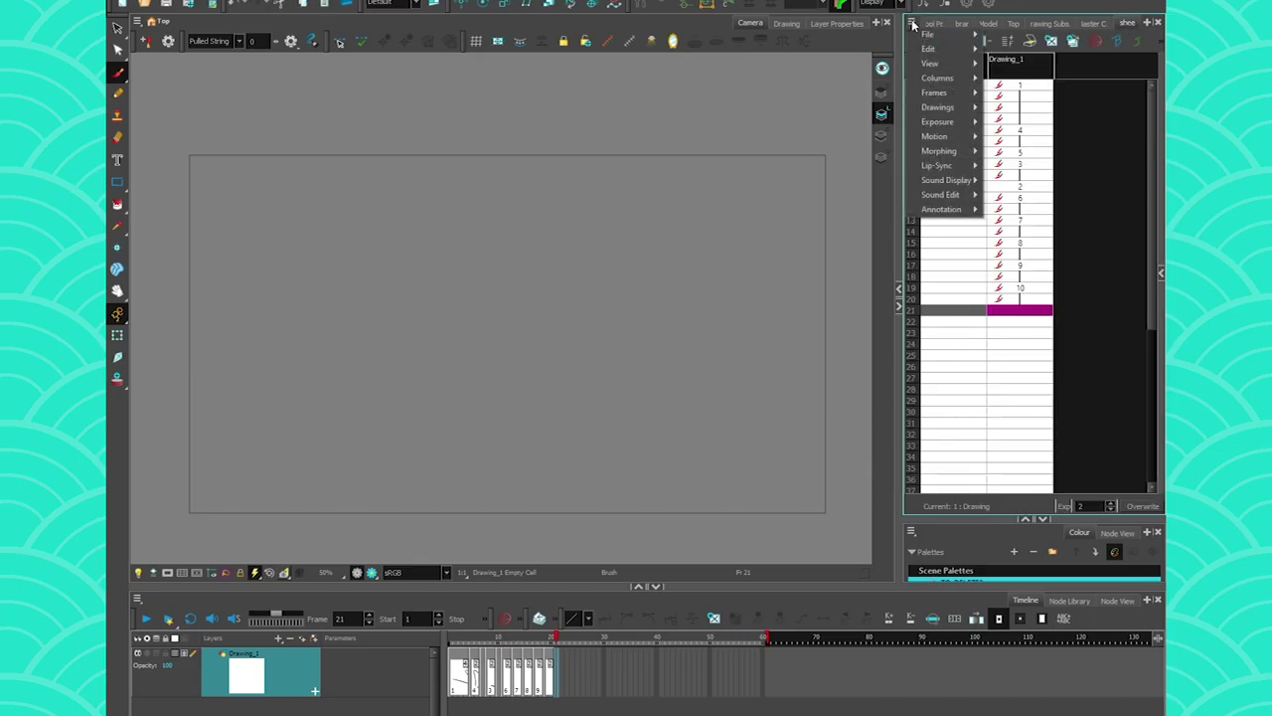
{"action": "mouse_move", "coordinate": [938, 121]}
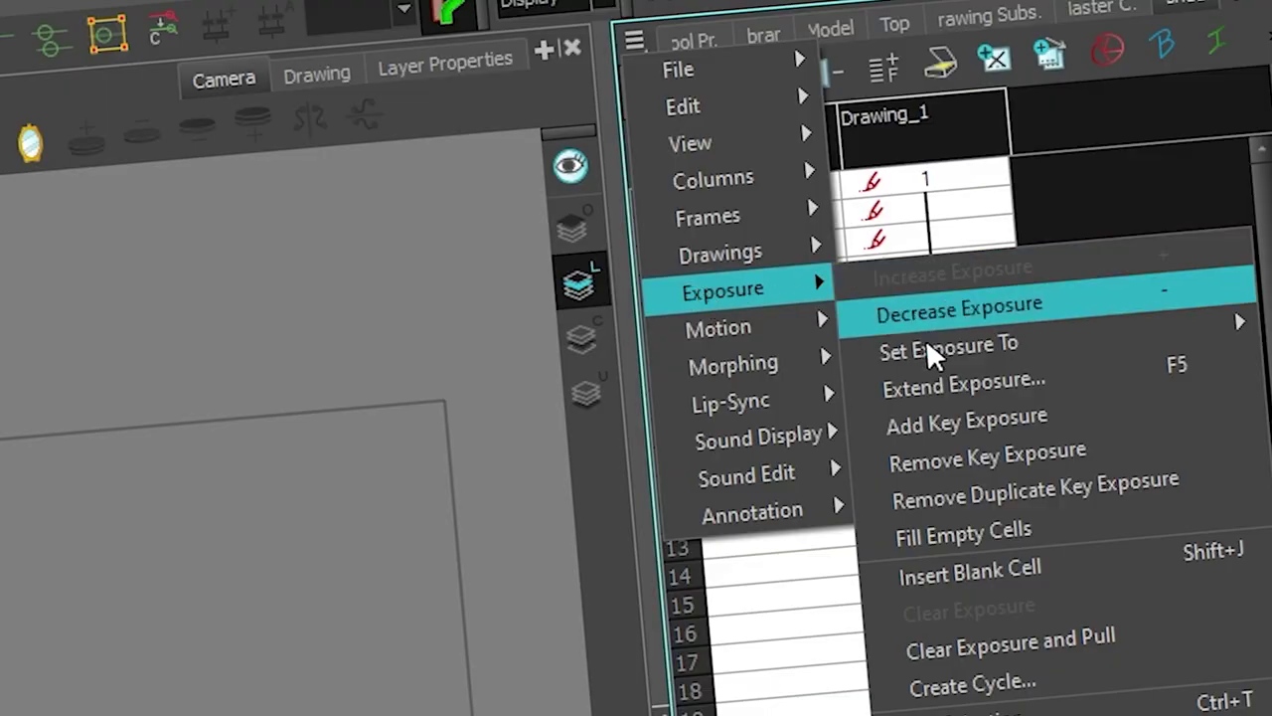
{"action": "mouse_move", "coordinate": [1014, 341]}
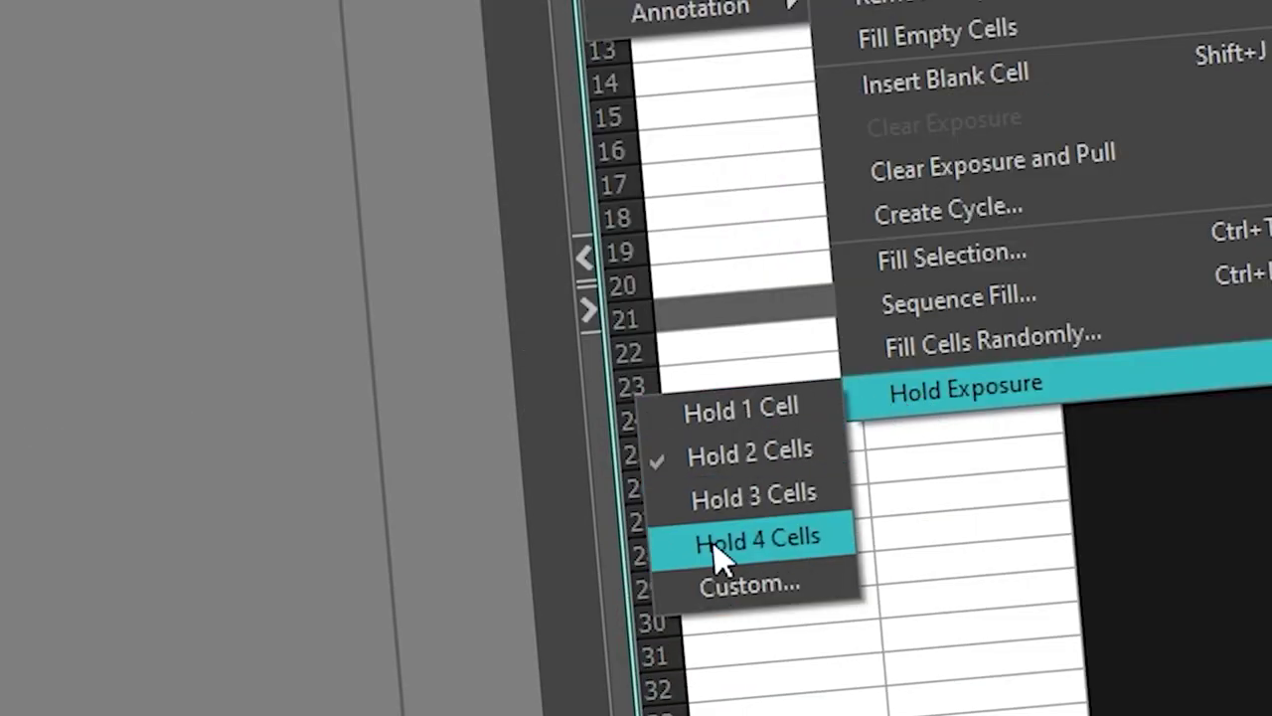
{"action": "left_click", "coordinate": [725, 494]}
Draw freehand strokes on two successive drawings and step ahead through the following frames.
{"action": "left_click_drag", "start_coordinate": [463, 263], "coordinate": [491, 388]}
{"action": "key", "text": "g"}
{"action": "key", "text": "g"}
{"action": "mouse_move", "coordinate": [421, 261]}
{"action": "left_mouse_down"}
{"action": "mouse_move", "coordinate": [446, 418]}
{"action": "mouse_move", "coordinate": [438, 397]}
{"action": "mouse_move", "coordinate": [457, 412]}
{"action": "left_mouse_up"}
{"action": "key", "text": "period"}
{"action": "key", "text": "period"}
{"action": "key", "text": "period"}
{"action": "key", "text": "period"}
{"action": "key", "text": "period"}
{"action": "key", "text": "period"}
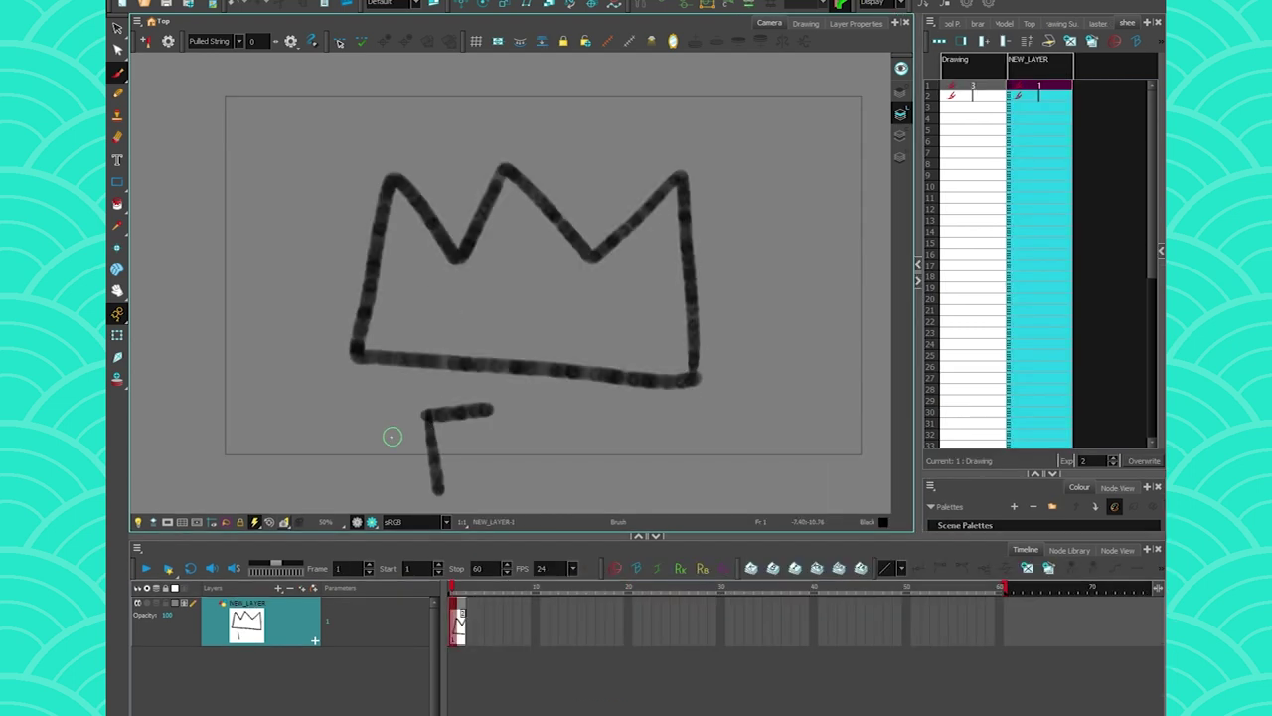
Undo the last brush stroke below the crown on NEW_LAYER.
{"action": "key", "text": "ctrl+z"}
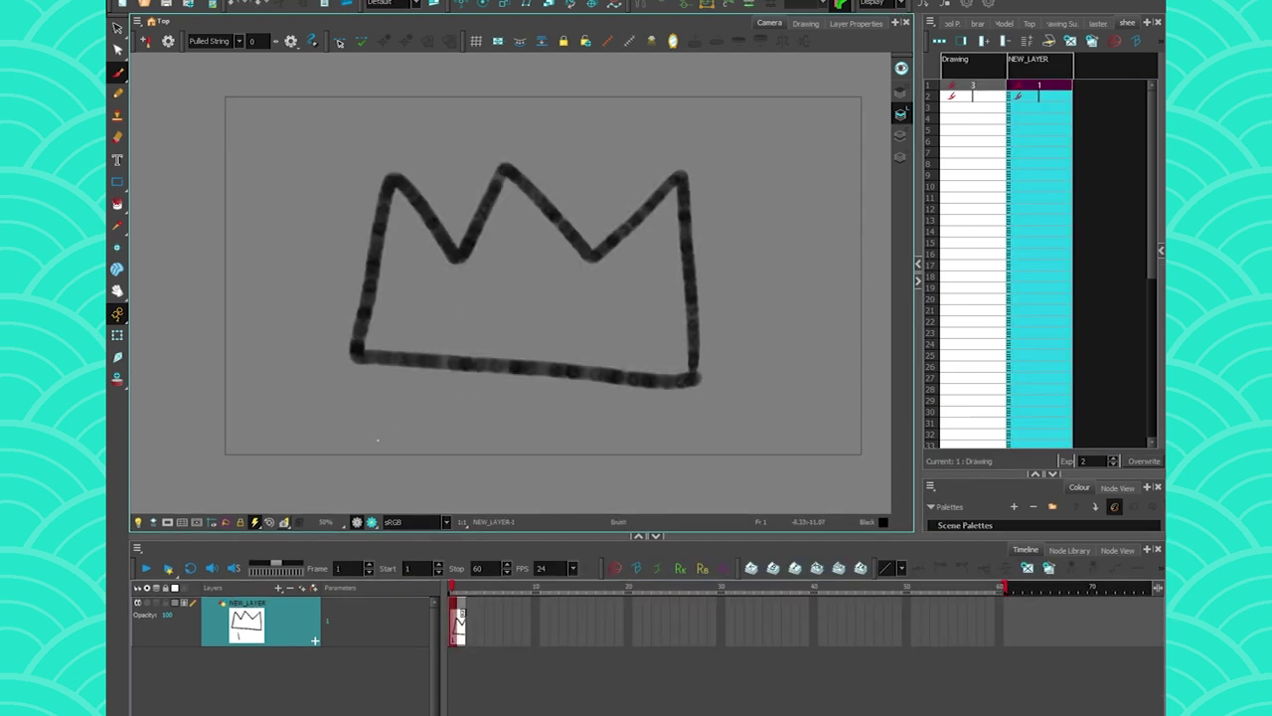
Write the letters F and G with the brush below the crown on frame 1 of NEW_LAYER.
{"action": "mouse_move", "coordinate": [455, 411]}
{"action": "left_mouse_down"}
{"action": "mouse_move", "coordinate": [455, 492]}
{"action": "mouse_move", "coordinate": [503, 415]}
{"action": "left_mouse_up"}
{"action": "left_click_drag", "start_coordinate": [452, 447], "coordinate": [504, 445]}
{"action": "left_click_drag", "start_coordinate": [601, 422], "coordinate": [608, 448]}
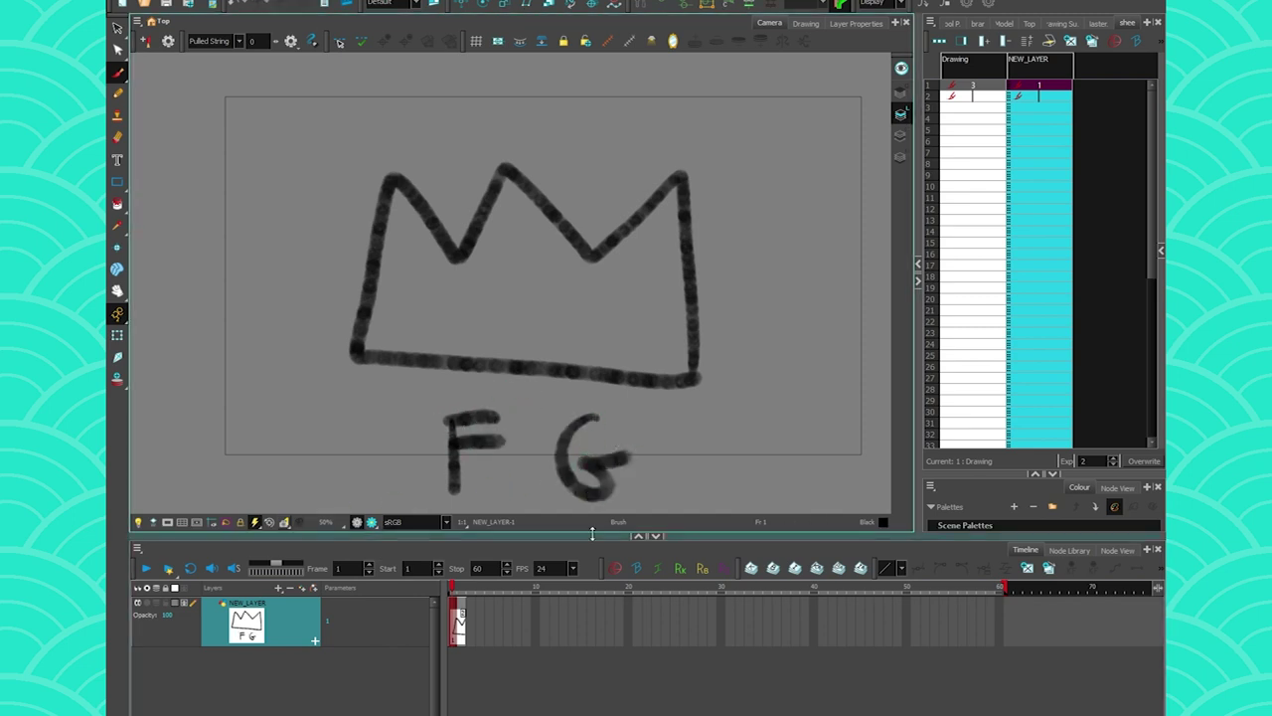
Create an empty drawing at frame 3 of NEW_LAYER.
{"action": "key", "text": "g"}
{"action": "key", "text": "f"}
{"action": "key", "text": "g"}
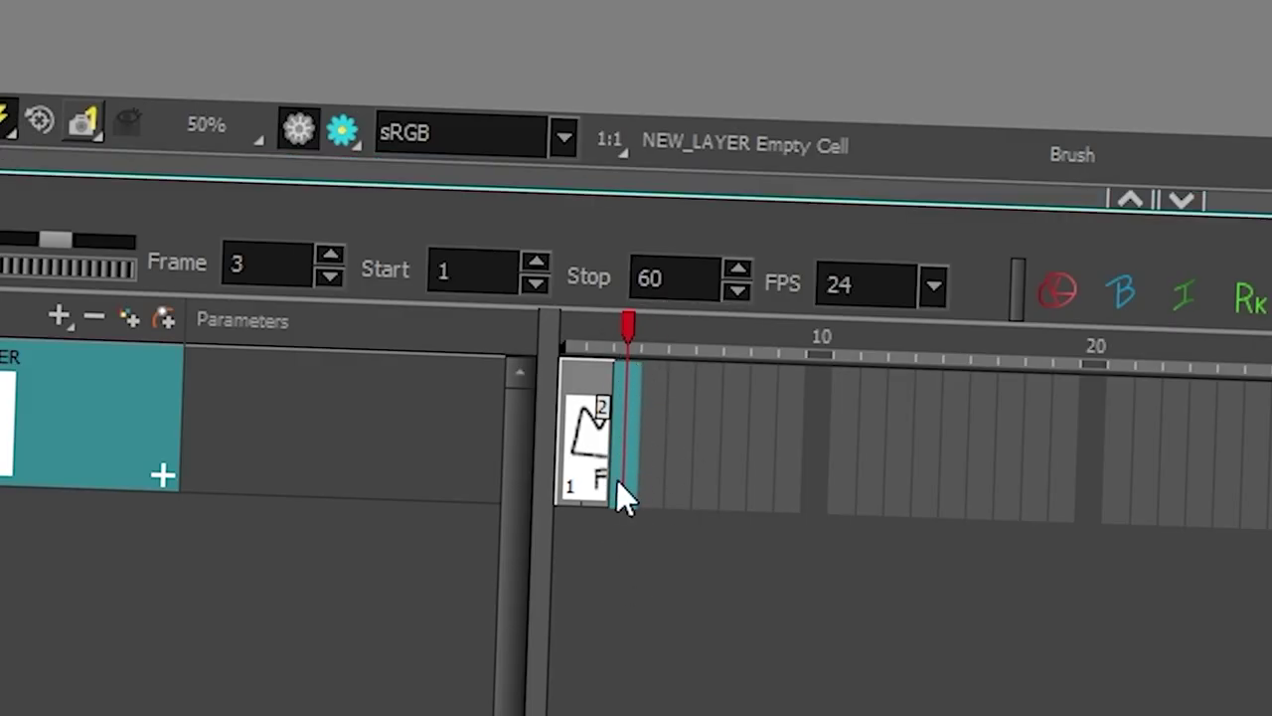
{"action": "key", "text": "alt+shift+r"}
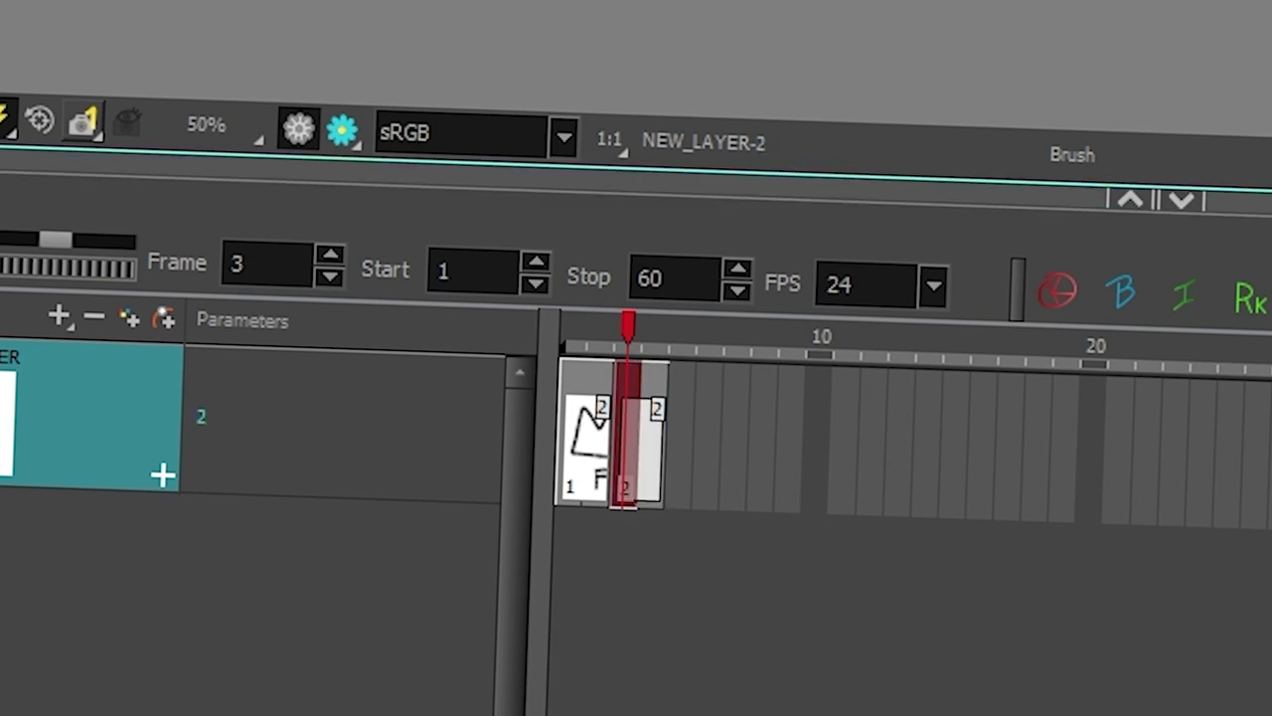
Draw a vertical brush stroke on each of drawings 2 to 4, advancing to frame 9.
{"action": "key", "text": "g"}
{"action": "mouse_move", "coordinate": [457, 219]}
{"action": "left_mouse_down"}
{"action": "mouse_move", "coordinate": [474, 366]}
{"action": "mouse_move", "coordinate": [495, 309]}
{"action": "left_mouse_up"}
{"action": "key", "text": "g"}
{"action": "key", "text": "g"}
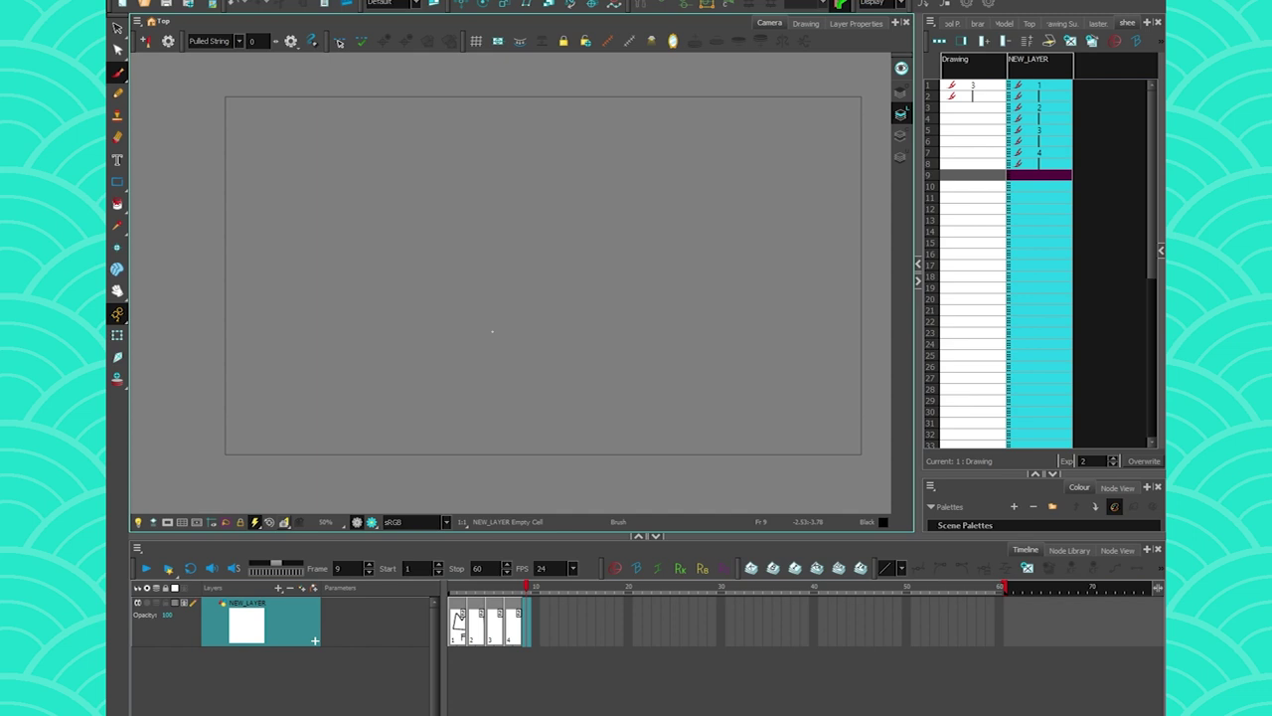
Draw a bouncing ball as one oval per drawing from frame 9 to frame 25, travelling across the canvas and squashing at its lowest point.
{"action": "mouse_move", "coordinate": [213, 209]}
{"action": "left_mouse_down"}
{"action": "mouse_move", "coordinate": [234, 246]}
{"action": "mouse_move", "coordinate": [214, 224]}
{"action": "left_mouse_up"}
{"action": "key", "text": "period"}
{"action": "mouse_move", "coordinate": [305, 260]}
{"action": "left_mouse_down"}
{"action": "mouse_move", "coordinate": [283, 248]}
{"action": "mouse_move", "coordinate": [298, 237]}
{"action": "left_mouse_up"}
{"action": "key", "text": "period"}
{"action": "left_click_drag", "start_coordinate": [398, 367], "coordinate": [378, 333]}
{"action": "key", "text": "period"}
{"action": "mouse_move", "coordinate": [489, 434]}
{"action": "left_mouse_down"}
{"action": "mouse_move", "coordinate": [452, 437]}
{"action": "mouse_move", "coordinate": [443, 422]}
{"action": "left_mouse_up"}
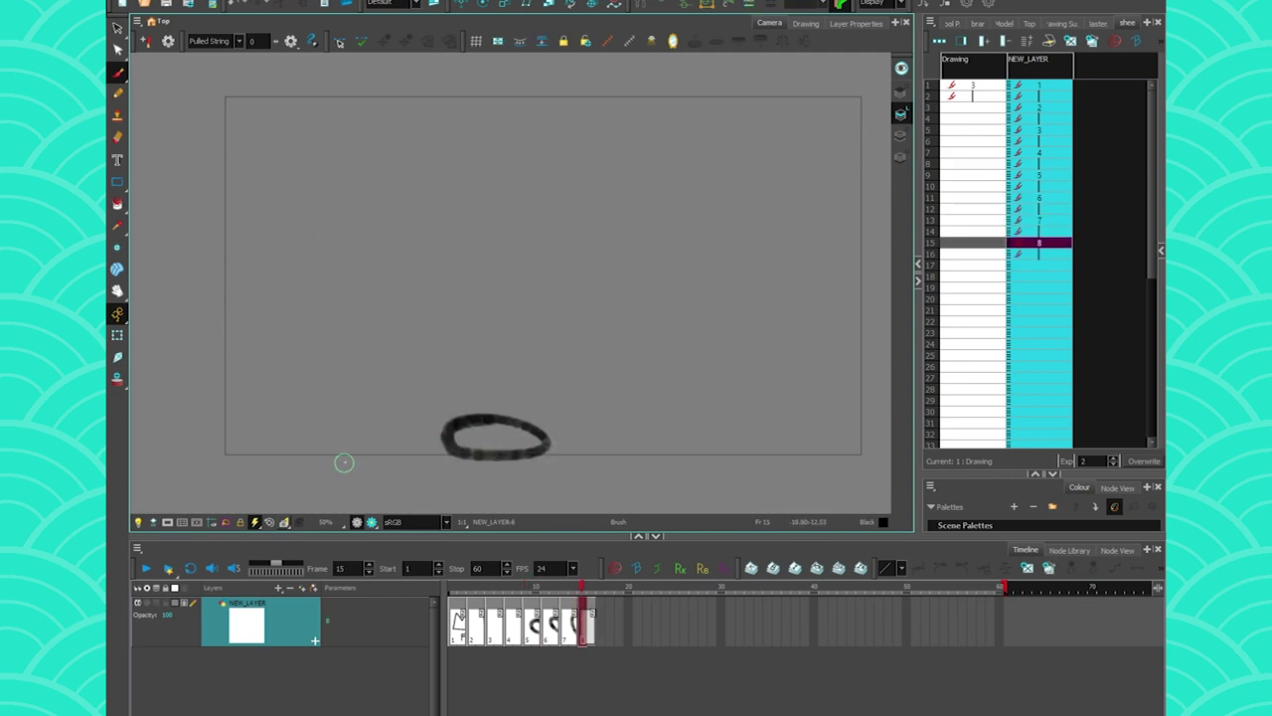
{"action": "key", "text": "period"}
{"action": "left_click_drag", "start_coordinate": [549, 425], "coordinate": [583, 369]}
{"action": "key", "text": "period"}
{"action": "left_click_drag", "start_coordinate": [641, 288], "coordinate": [596, 328]}
{"action": "key", "text": "period"}
{"action": "left_click_drag", "start_coordinate": [717, 263], "coordinate": [736, 236]}
{"action": "key", "text": "period"}
{"action": "left_click_drag", "start_coordinate": [829, 231], "coordinate": [762, 250]}
{"action": "key", "text": "period"}
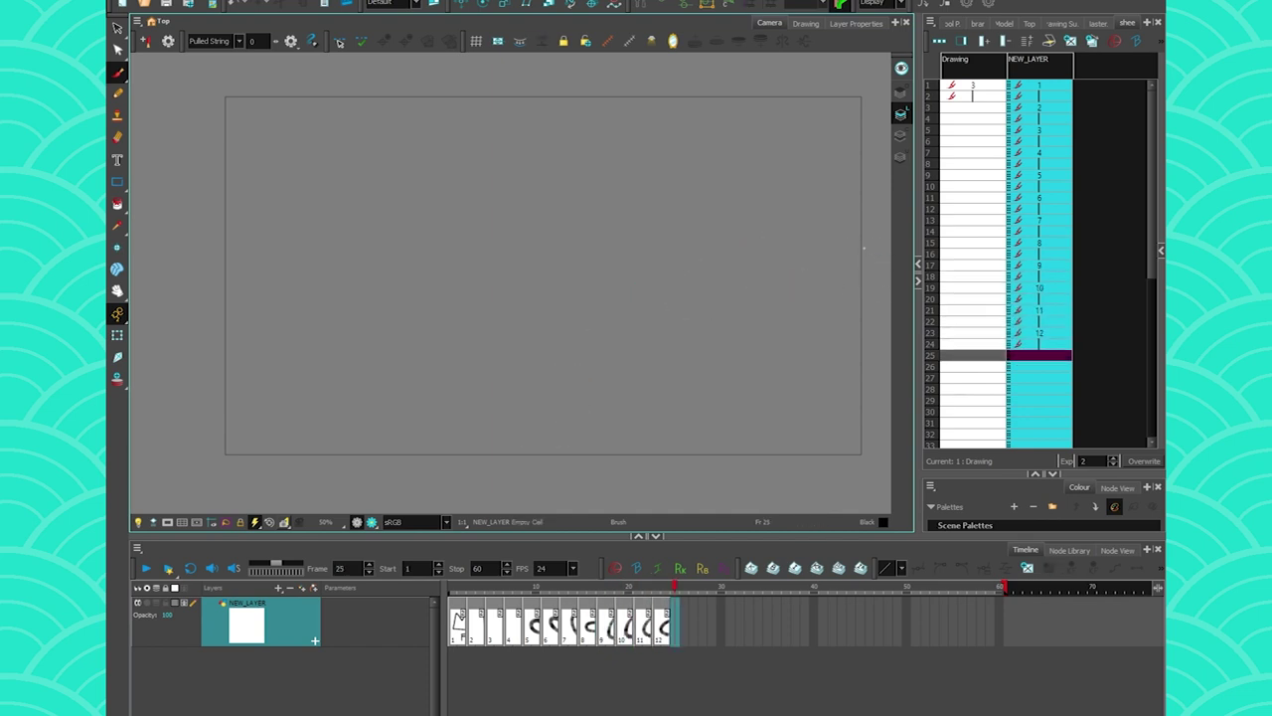
{"action": "left_click_drag", "start_coordinate": [860, 242], "coordinate": [835, 239]}
Flip back and forth through the drawings on NEW_LAYER to check the ball's bounce.
{"action": "key", "text": "comma"}
{"action": "key", "text": "comma"}
{"action": "key", "text": "comma"}
{"action": "key", "text": "comma"}
{"action": "key", "text": "comma"}
{"action": "key", "text": "comma"}
{"action": "key", "text": "comma"}
{"action": "key", "text": "comma"}
{"action": "key", "text": "period"}
{"action": "key", "text": "period"}
{"action": "key", "text": "period"}
{"action": "key", "text": "period"}
{"action": "key", "text": "period"}
{"action": "key", "text": "period"}
{"action": "key", "text": "period"}
{"action": "key", "text": "g"}
{"action": "key", "text": "f"}
{"action": "key", "text": "f"}
{"action": "key", "text": "f"}
{"action": "key", "text": "f"}
{"action": "key", "text": "f"}
{"action": "key", "text": "f"}
{"action": "key", "text": "f"}
{"action": "key", "text": "f"}
{"action": "key", "text": "f"}
{"action": "key", "text": "f"}
{"action": "key", "text": "f"}
{"action": "key", "text": "f"}
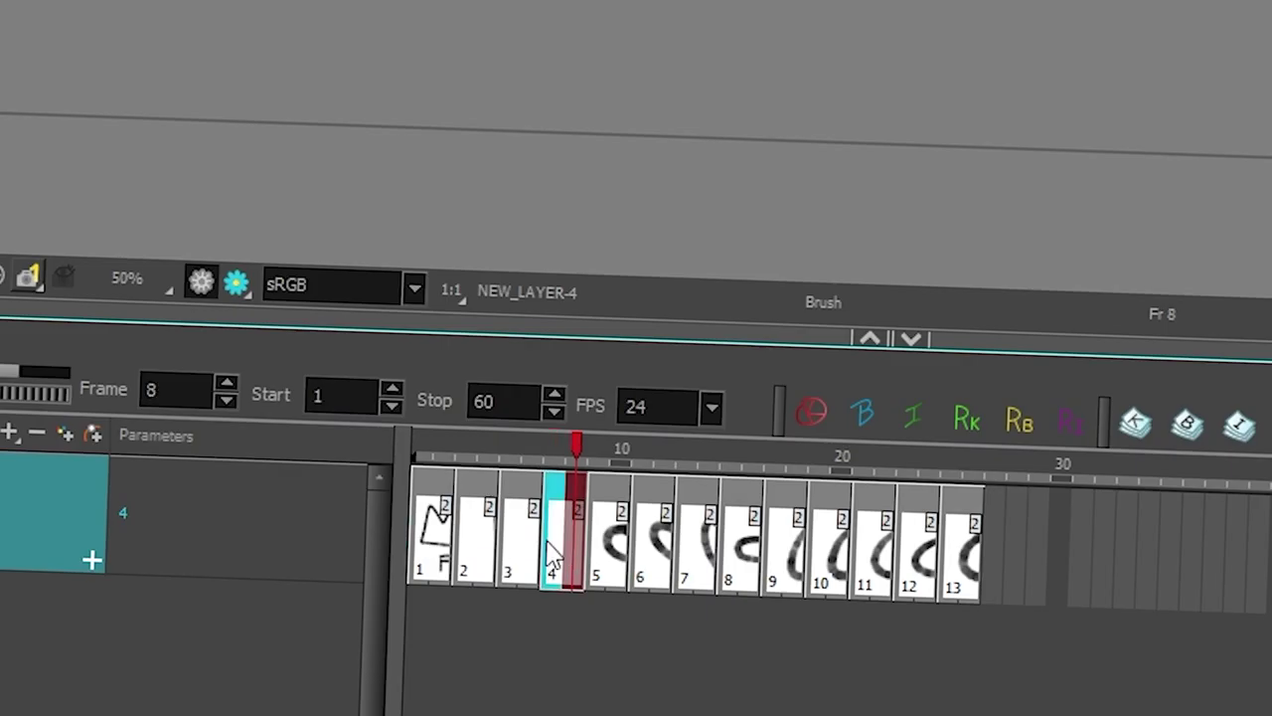
Try selecting the cells of drawings 1 to 4 and moving the drawing 4 cell from frame 8 onto frame 1.
{"action": "left_click_drag", "start_coordinate": [553, 561], "coordinate": [418, 545]}
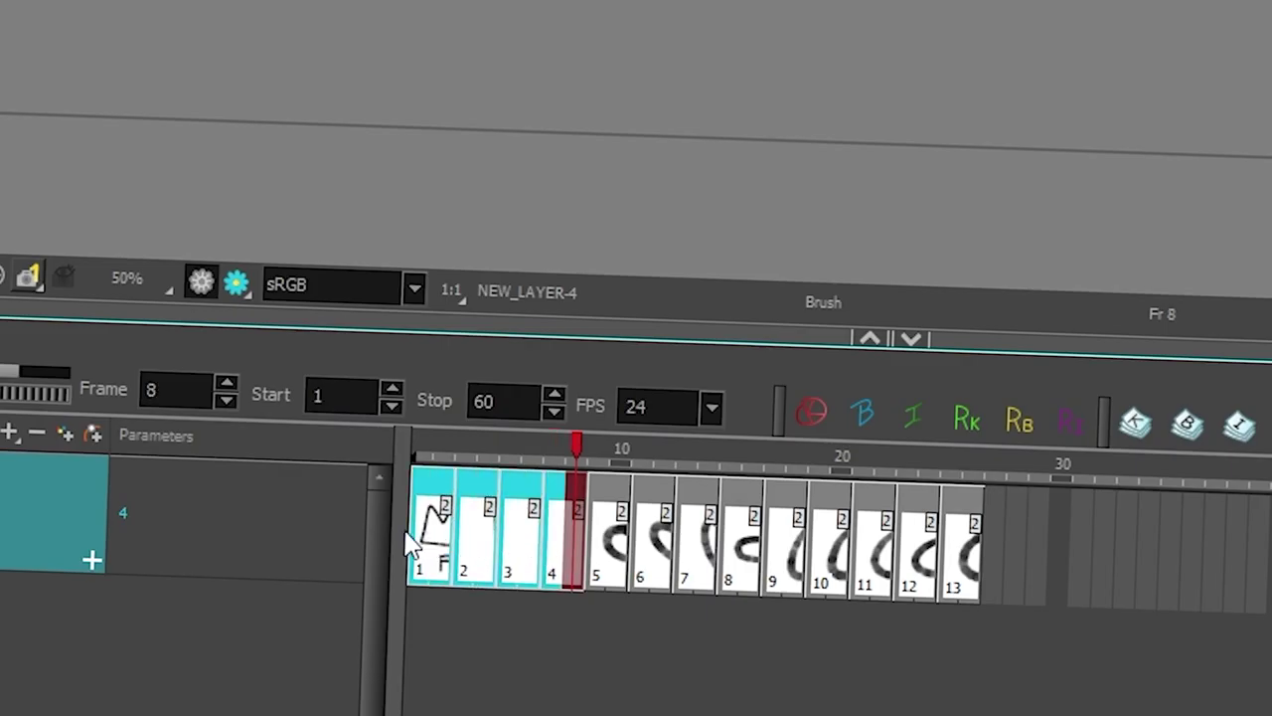
{"action": "left_click", "coordinate": [586, 641]}
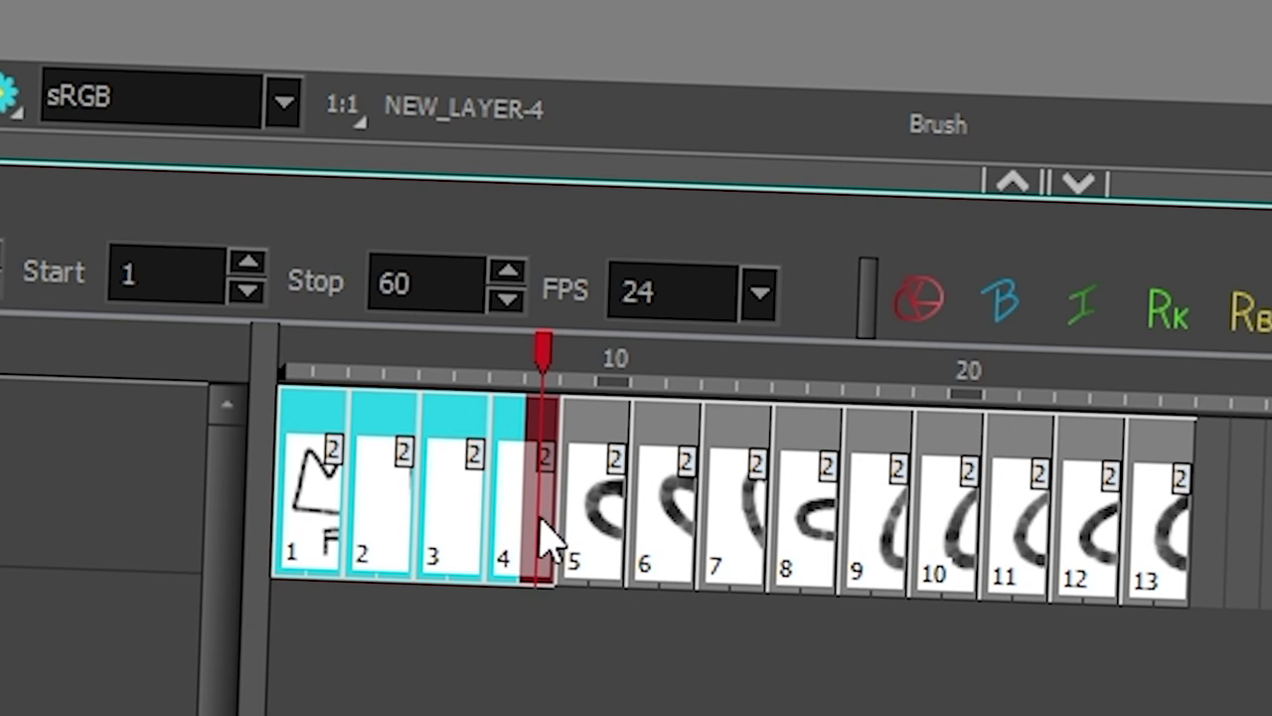
{"action": "left_click", "coordinate": [574, 487]}
{"action": "left_click_drag", "start_coordinate": [546, 455], "coordinate": [528, 477]}
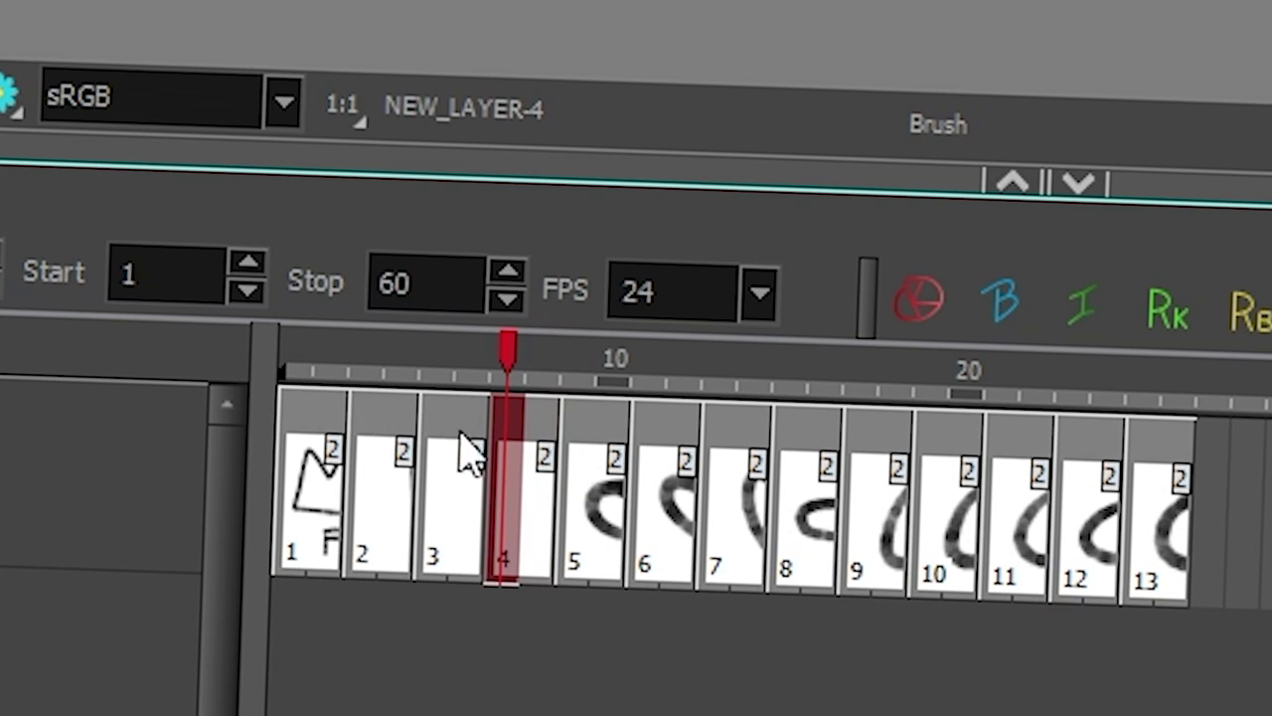
{"action": "left_click", "coordinate": [318, 400]}
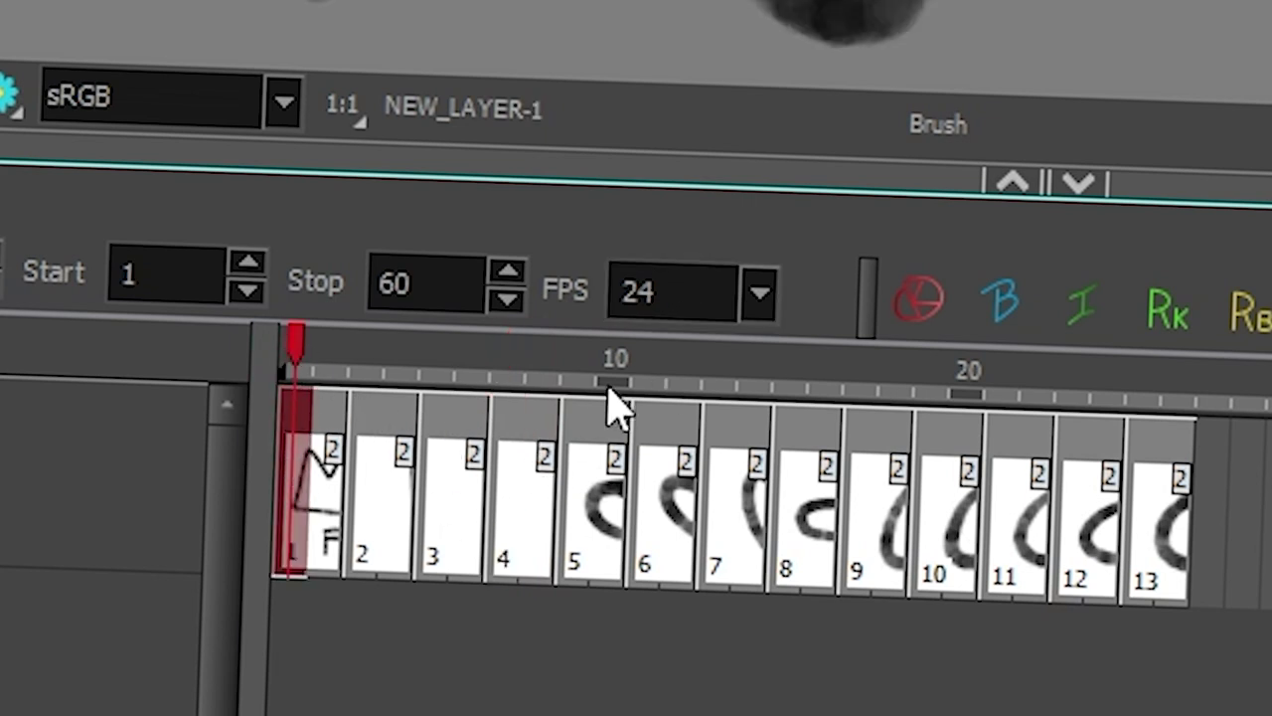
{"action": "left_click", "coordinate": [540, 465]}
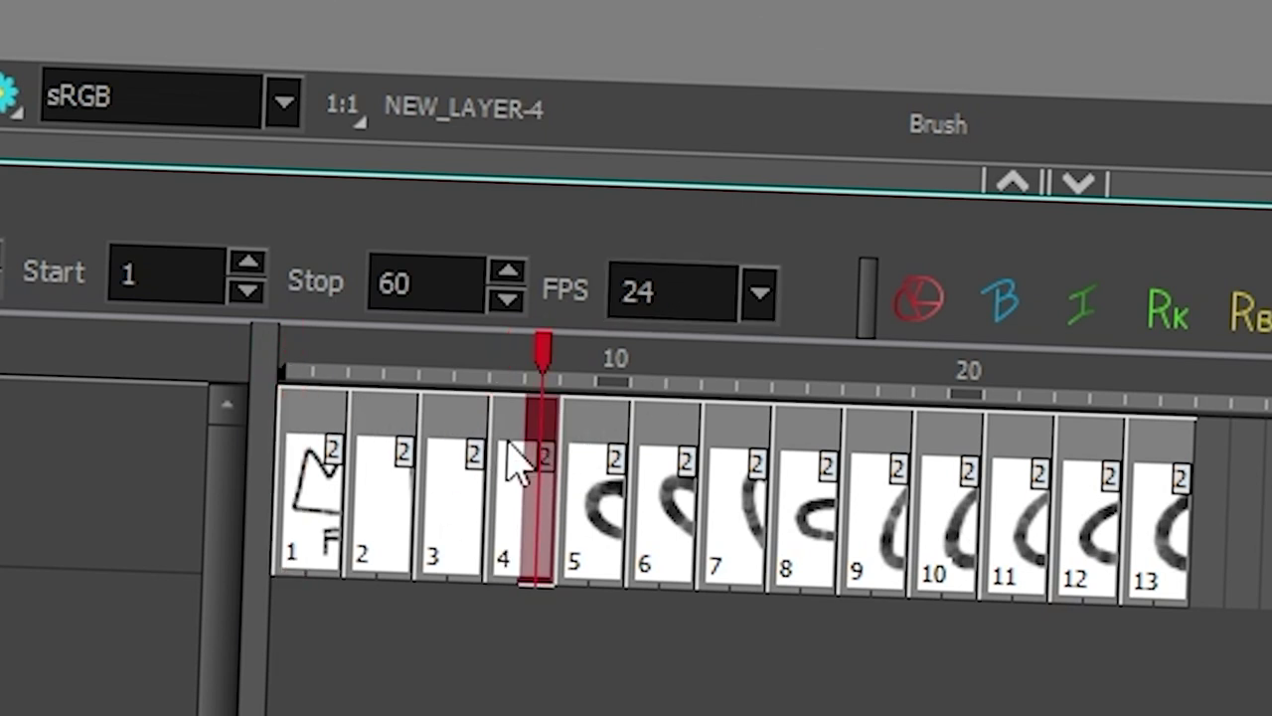
{"action": "left_click_drag", "start_coordinate": [545, 454], "coordinate": [294, 465]}
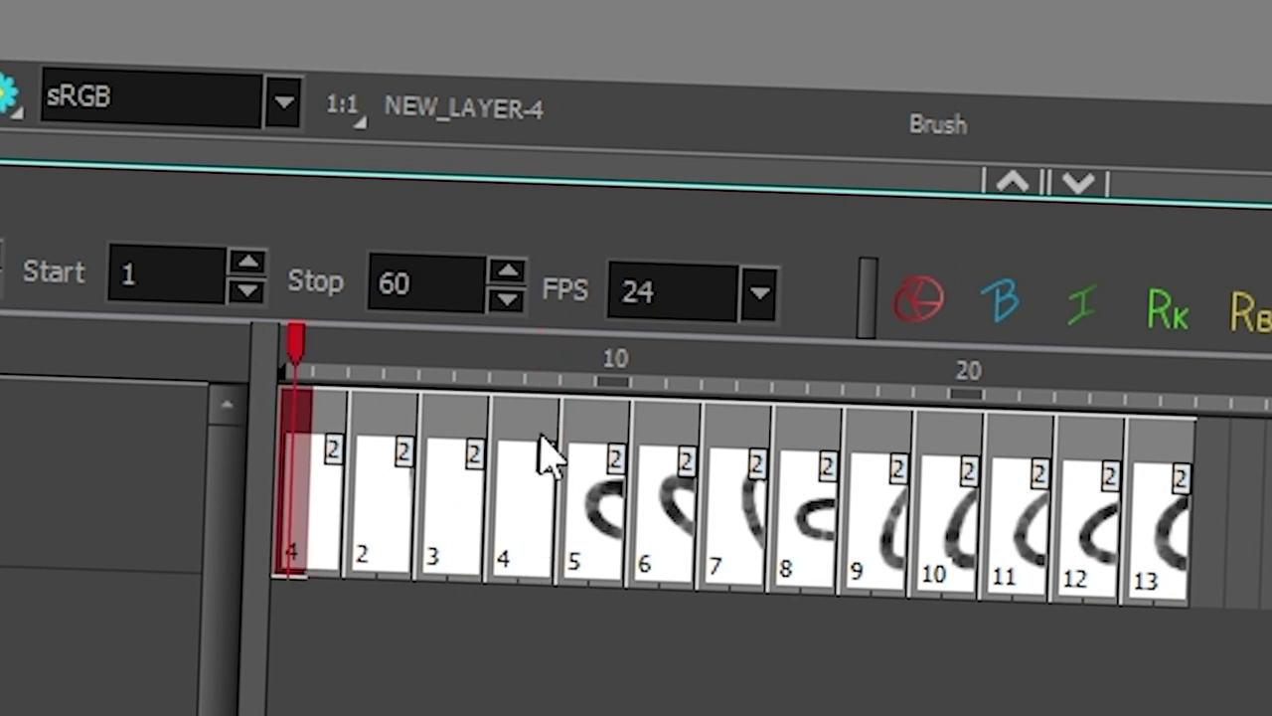
Delete the cells in frames 1 to 8 of NEW_LAYER.
{"action": "left_click_drag", "start_coordinate": [539, 440], "coordinate": [288, 447]}
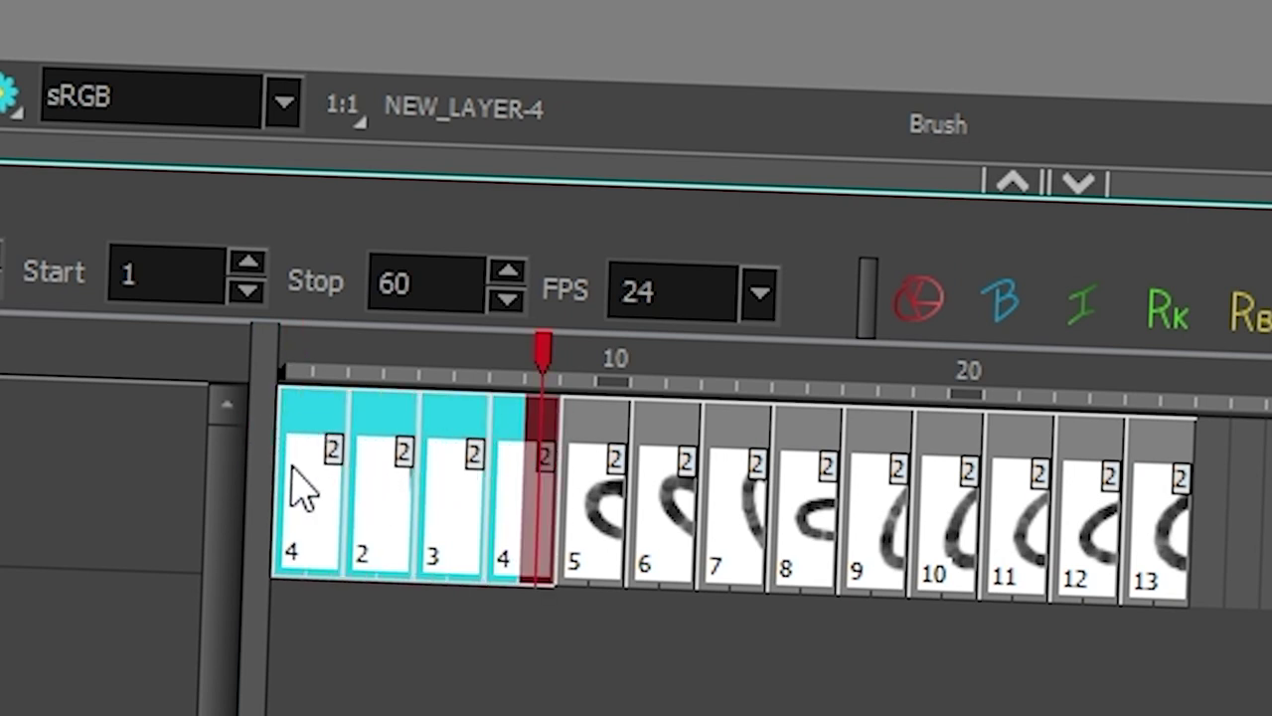
{"action": "key", "text": "Delete"}
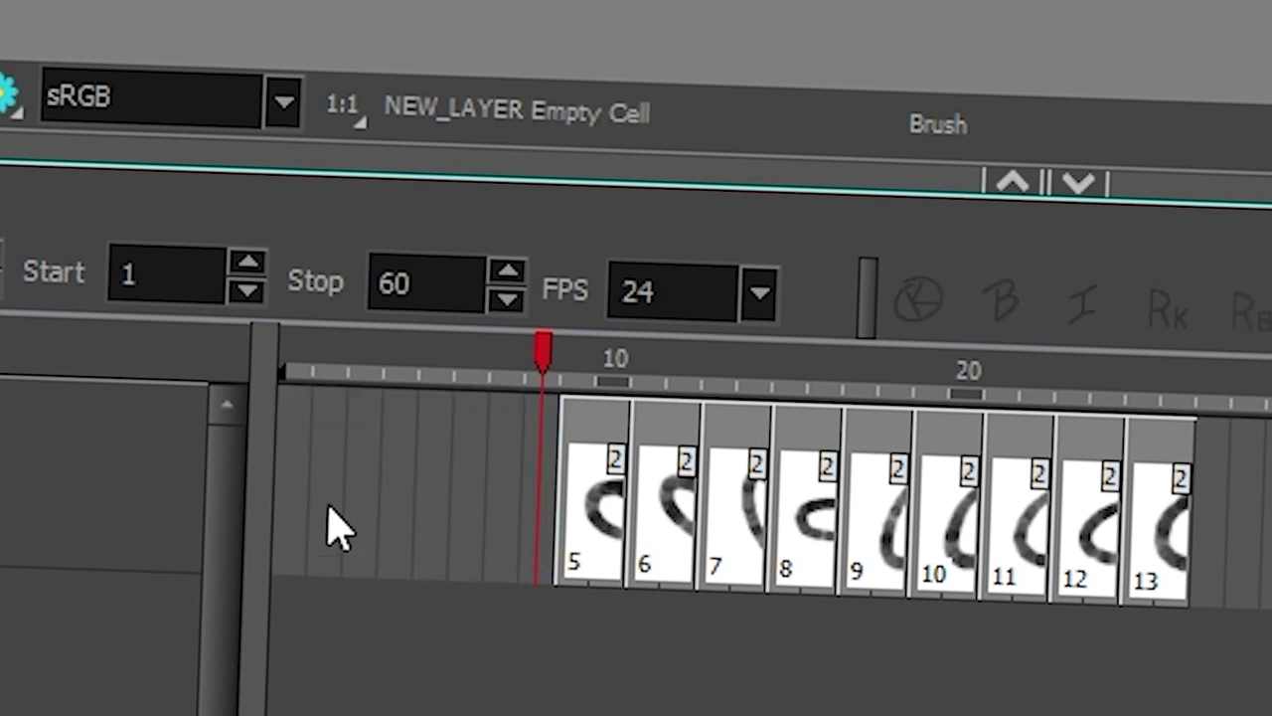
Expose the crown drawing 1 on frame 1 through Drawing Substitutions, then clear it and expose it again.
{"action": "left_click", "coordinate": [298, 528]}
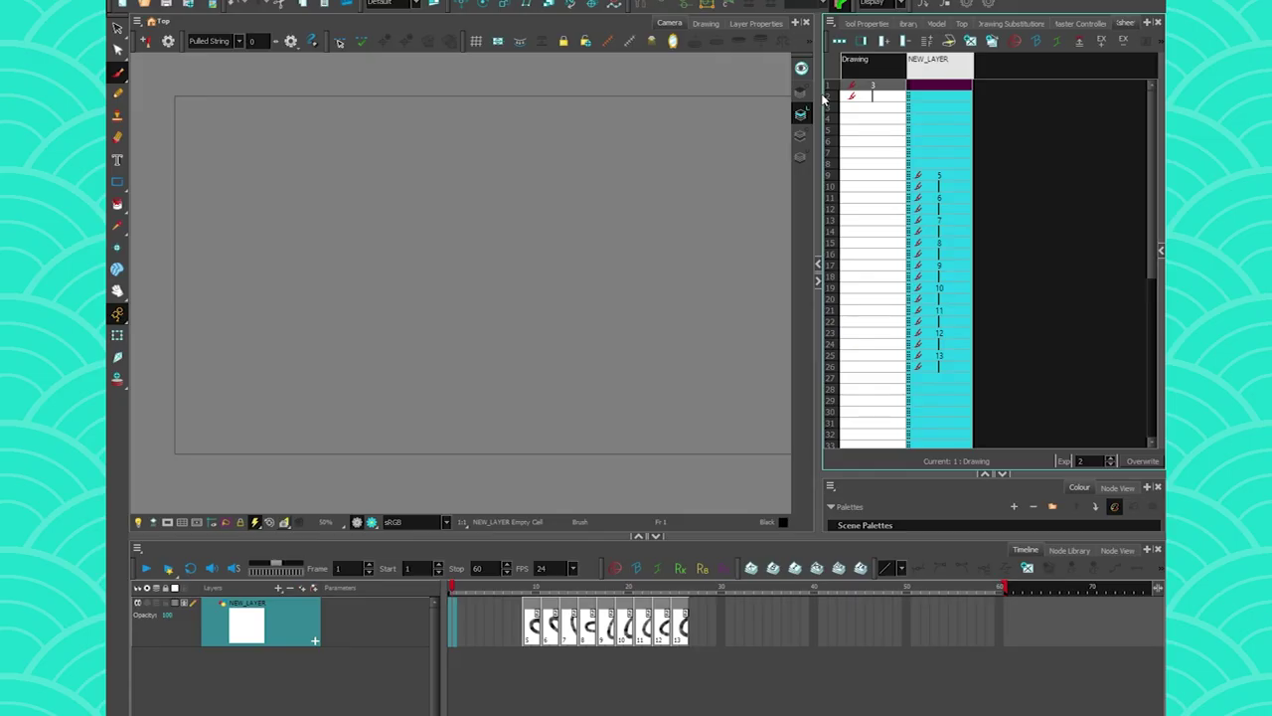
{"action": "left_click", "coordinate": [1009, 22]}
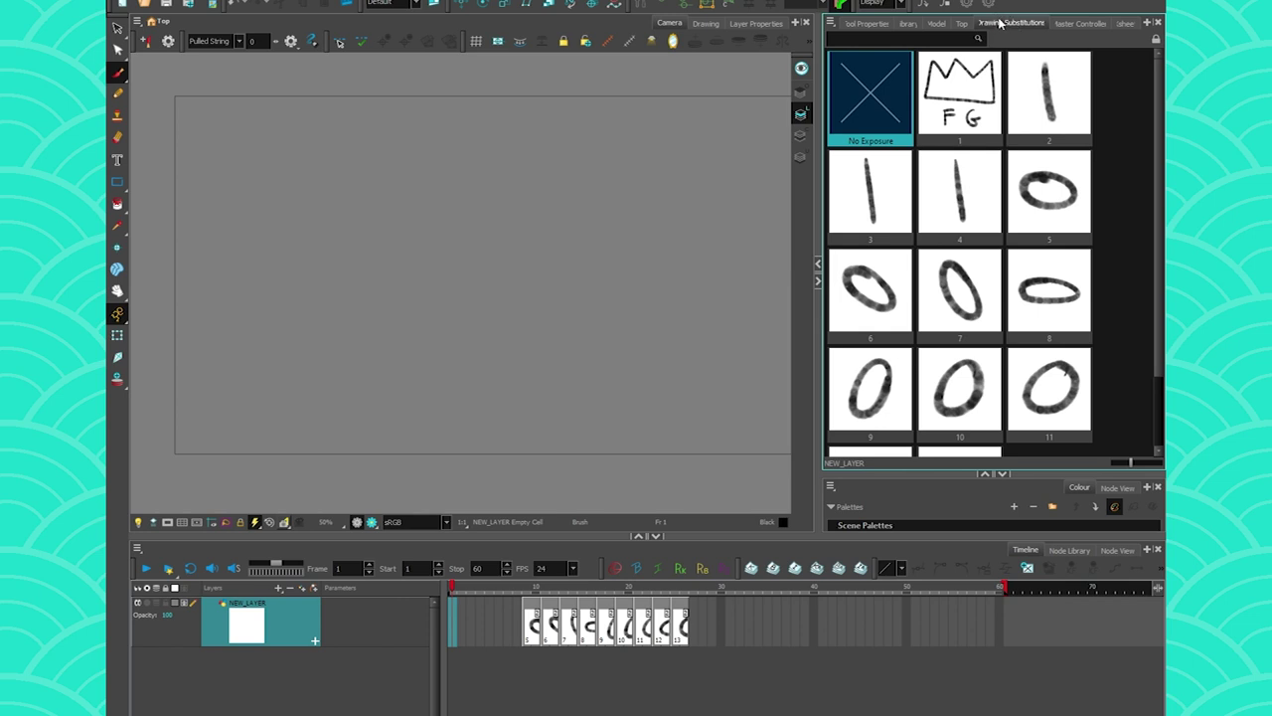
{"action": "left_click", "coordinate": [959, 92]}
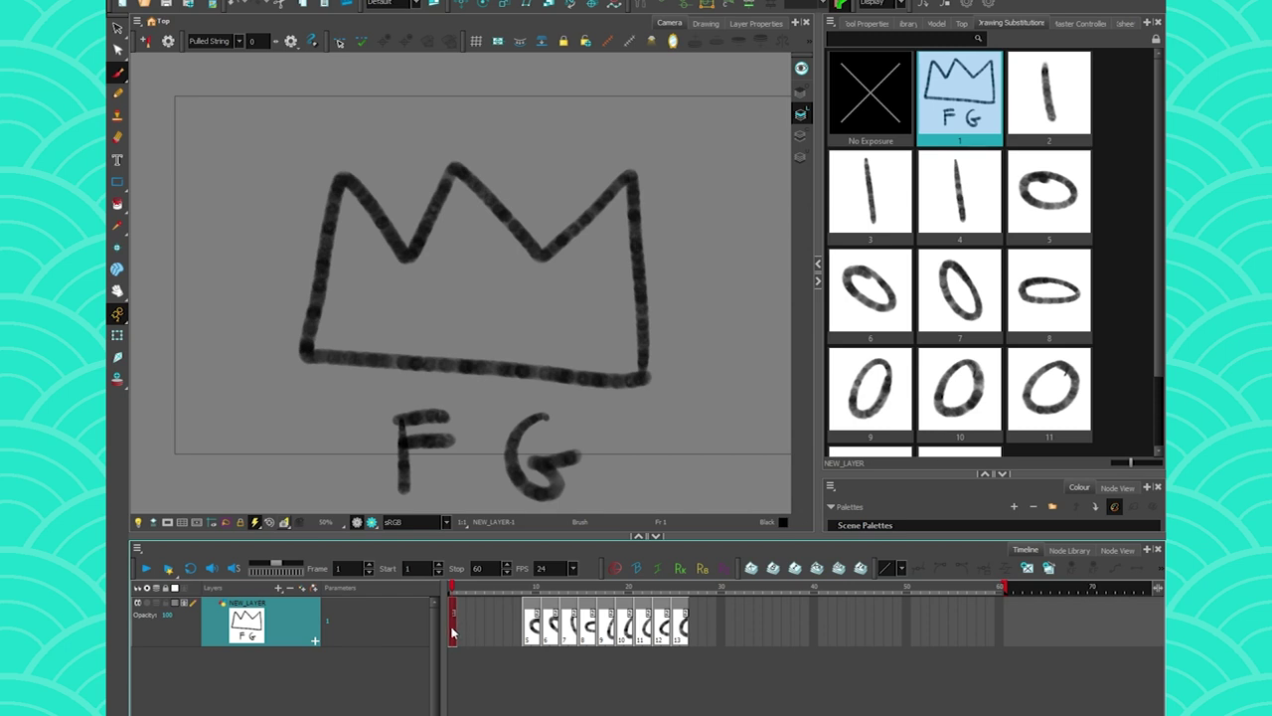
{"action": "key", "text": "Delete"}
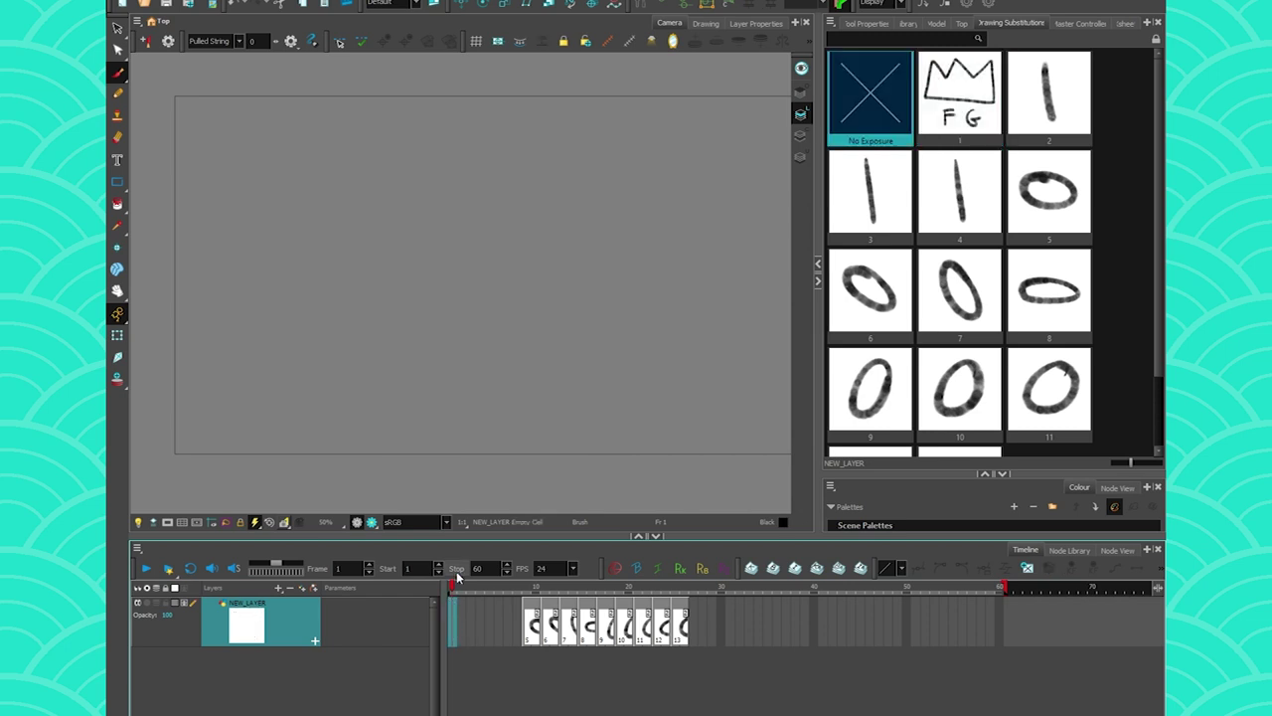
{"action": "left_click", "coordinate": [972, 113]}
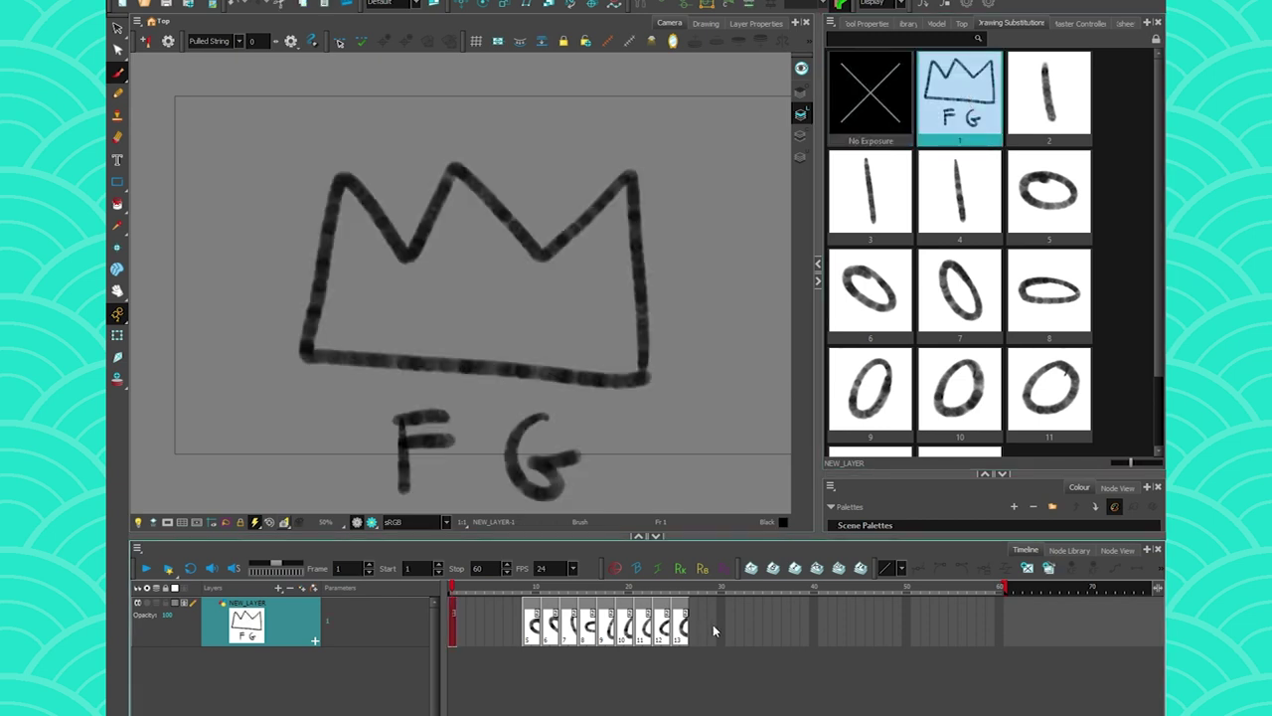
Clear the cells in frames 1 to 30 of NEW_LAYER and browse its drawing substitutions.
{"action": "left_click_drag", "start_coordinate": [722, 620], "coordinate": [421, 619]}
{"action": "key", "text": "Delete"}
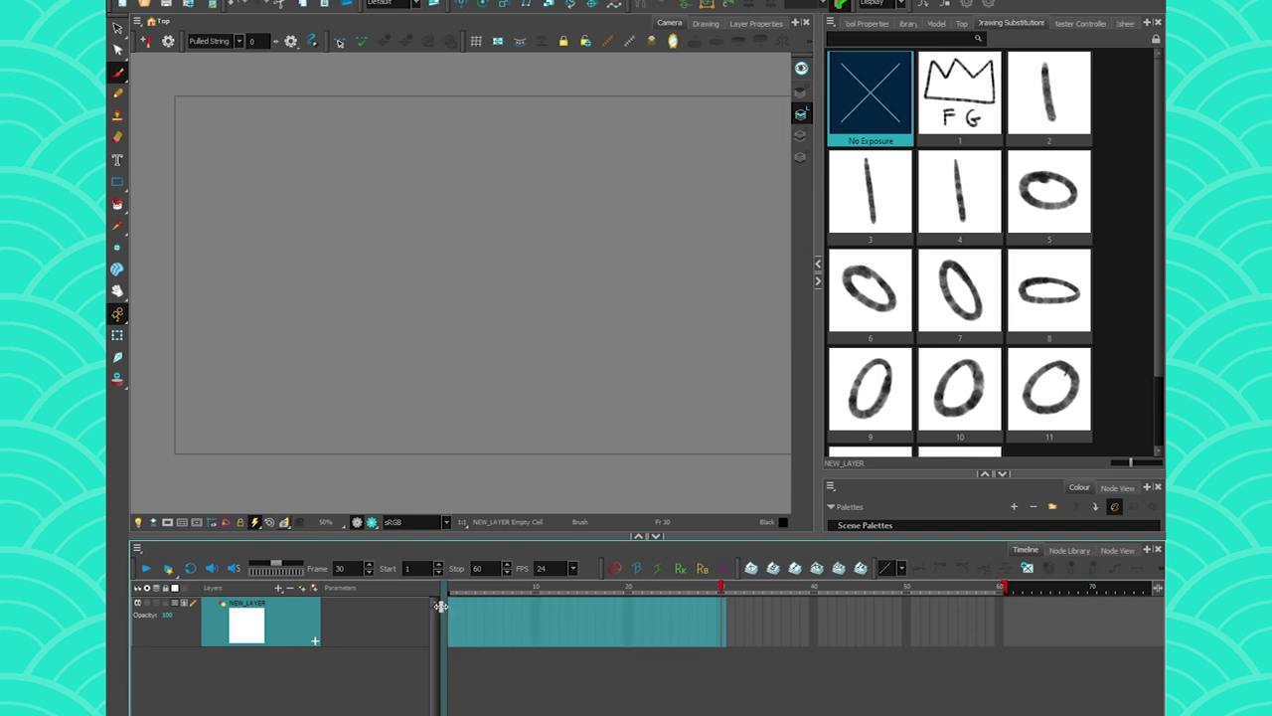
{"action": "scroll", "coordinate": [959, 248], "scroll_direction": "down", "scroll_amount": 3}
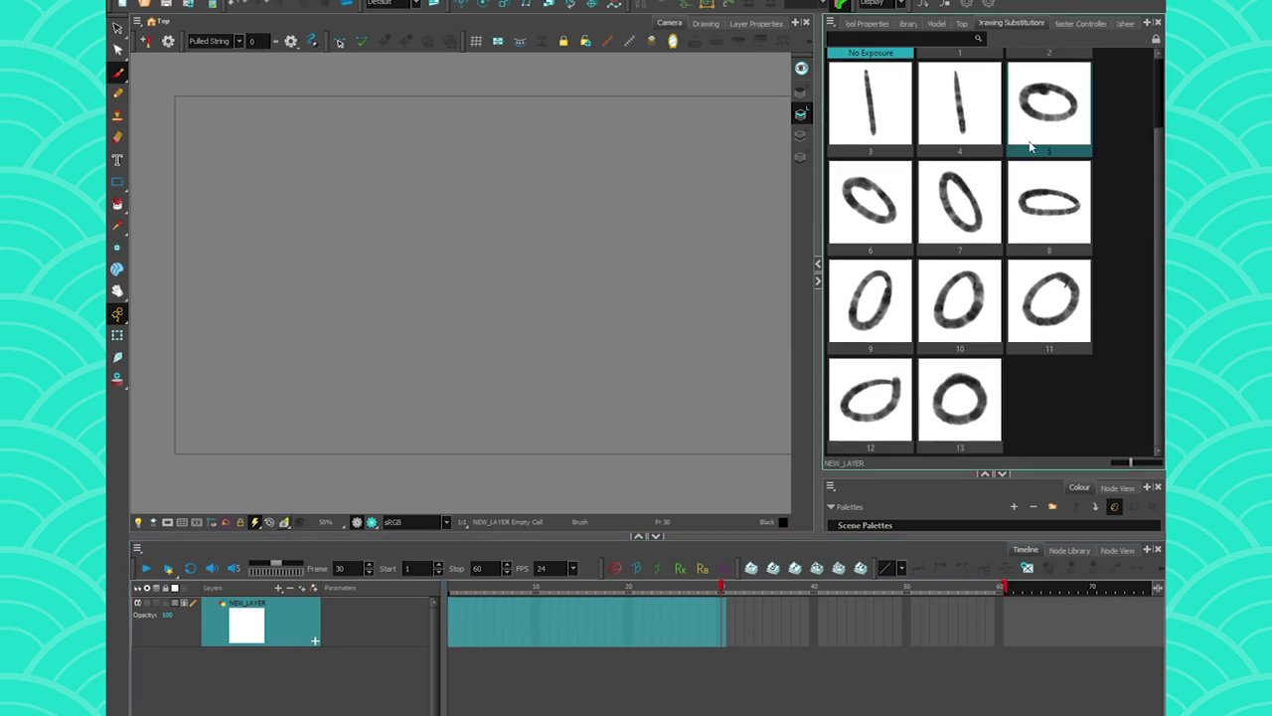
{"action": "left_click", "coordinate": [448, 587]}
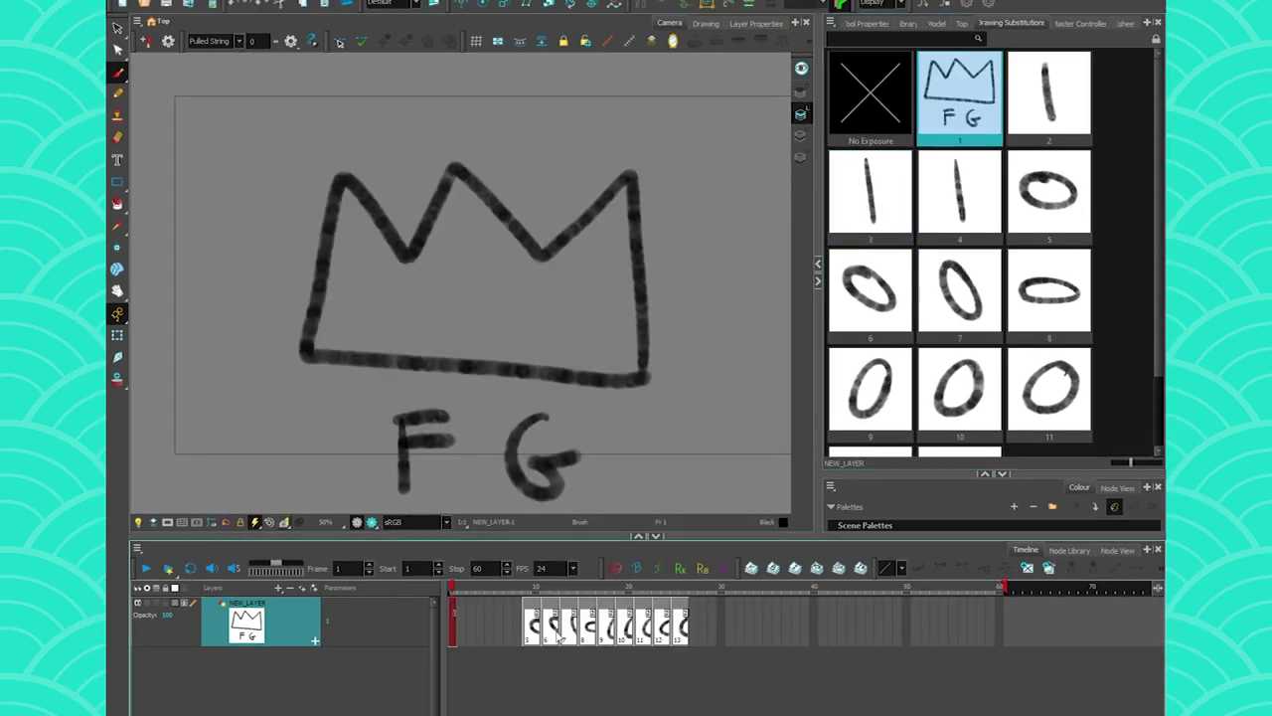
Shift the cells of ball drawings 5 to 13 to start at frame 1 and step through the sequence.
{"action": "mouse_move", "coordinate": [685, 624]}
{"action": "left_mouse_down"}
{"action": "mouse_move", "coordinate": [450, 618]}
{"action": "mouse_move", "coordinate": [497, 588]}
{"action": "mouse_move", "coordinate": [617, 588]}
{"action": "mouse_move", "coordinate": [544, 588]}
{"action": "mouse_move", "coordinate": [537, 613]}
{"action": "mouse_move", "coordinate": [389, 620]}
{"action": "left_mouse_up"}
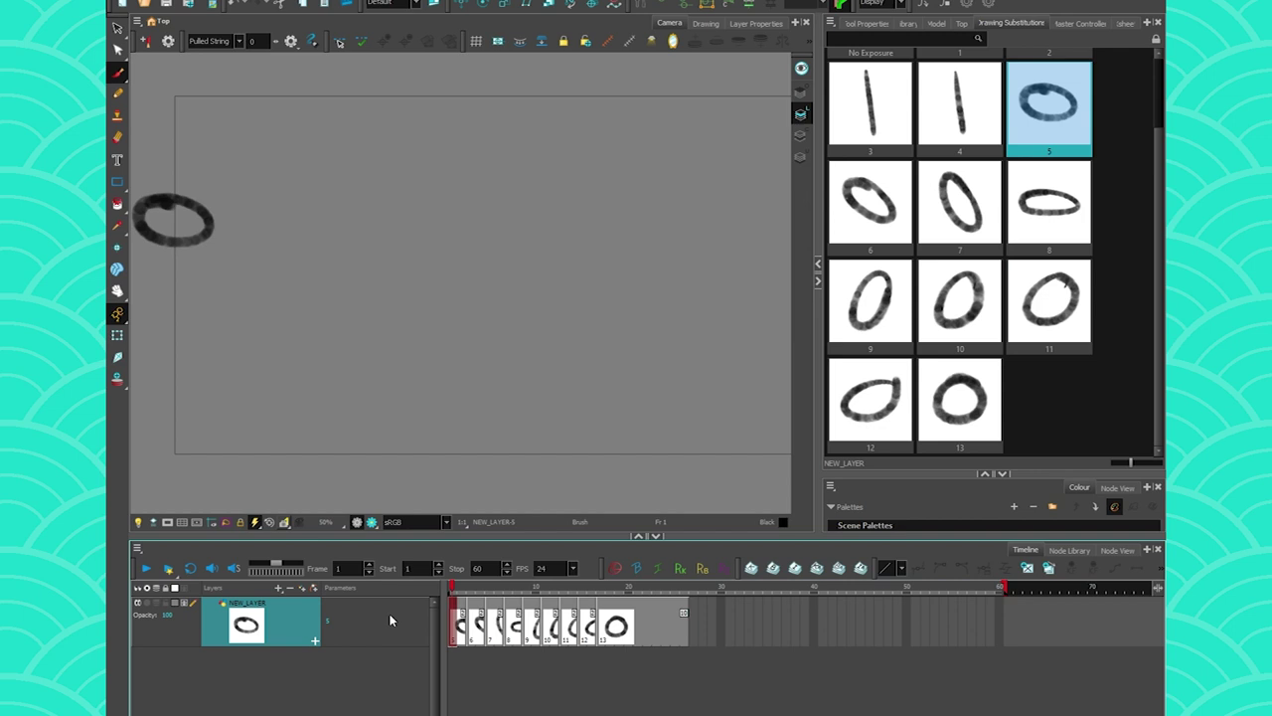
{"action": "mouse_move", "coordinate": [457, 589]}
{"action": "left_mouse_down"}
{"action": "mouse_move", "coordinate": [619, 588]}
{"action": "mouse_move", "coordinate": [447, 597]}
{"action": "left_mouse_up"}
{"action": "key", "text": "g"}
{"action": "key", "text": "g"}
{"action": "key", "text": "g"}
{"action": "key", "text": "g"}
{"action": "key", "text": "g"}
{"action": "key", "text": "g"}
{"action": "key", "text": "g"}
{"action": "key", "text": "g"}
{"action": "key", "text": "g"}
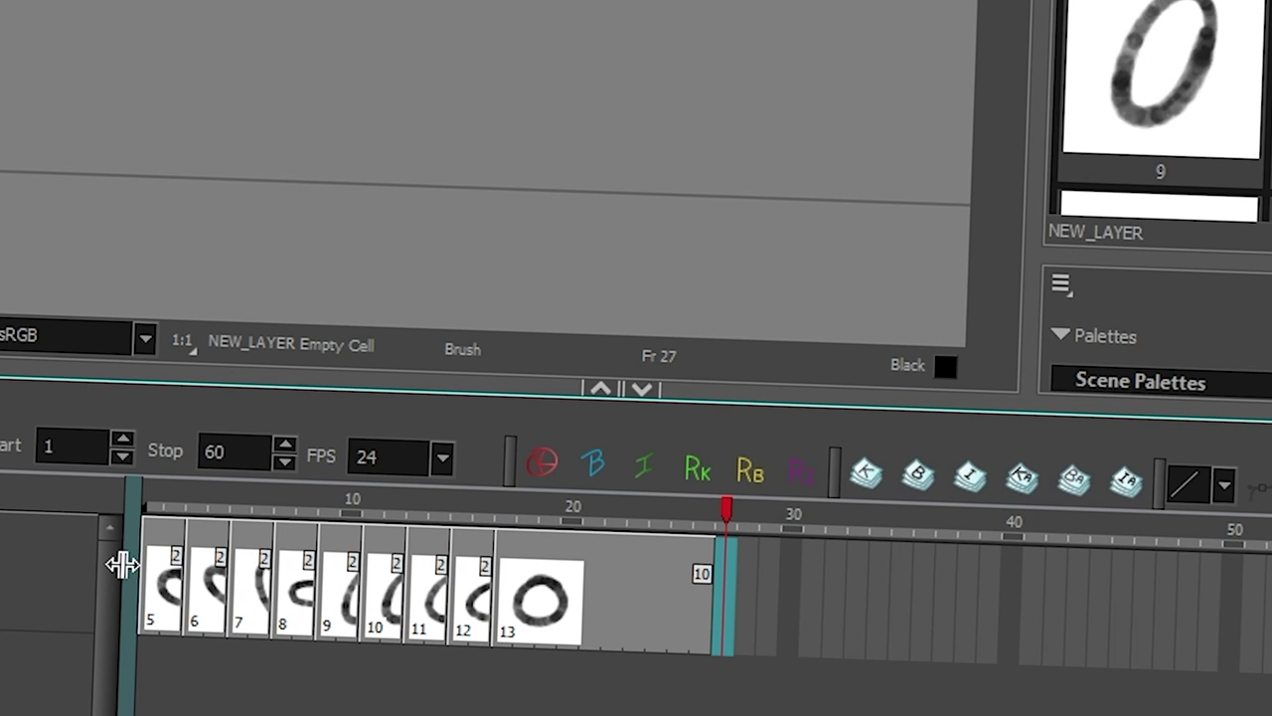
Set the exposure of the cells for drawings 5 to 13 to 3 frames and scrub over them.
{"action": "left_click", "coordinate": [175, 505]}
{"action": "left_click_drag", "start_coordinate": [519, 633], "coordinate": [127, 608]}
{"action": "right_click", "coordinate": [227, 622]}
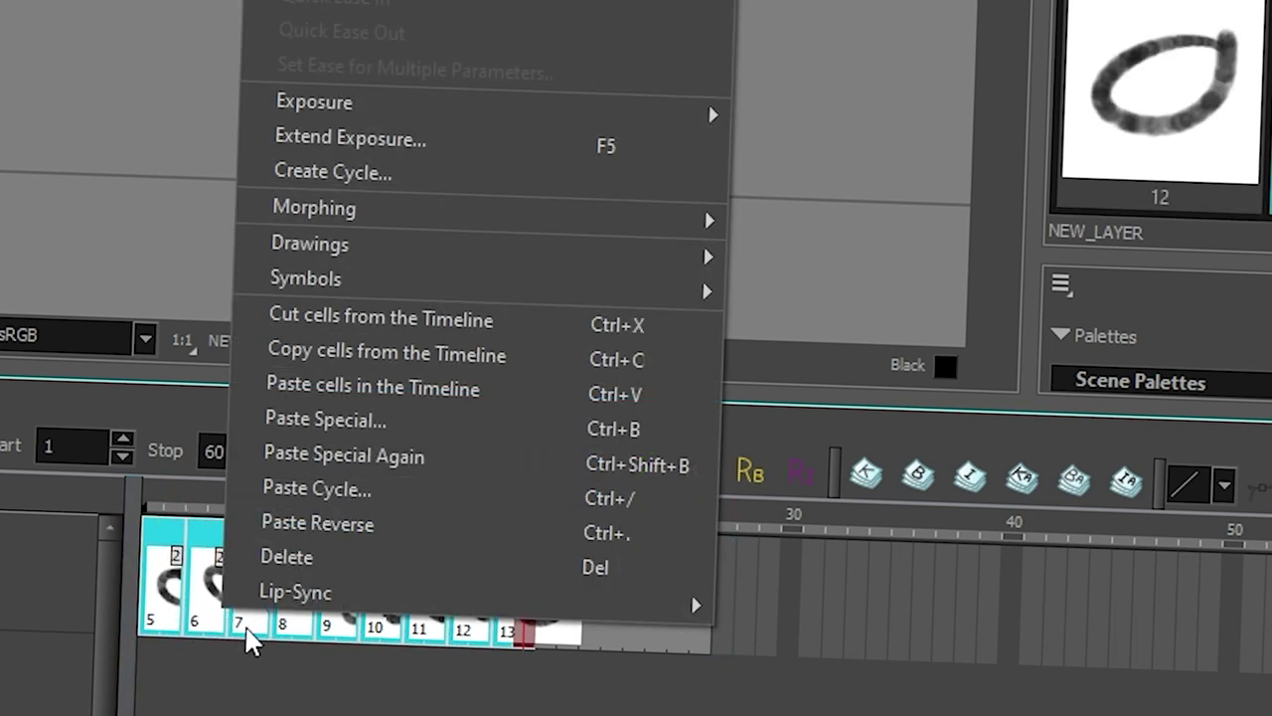
{"action": "mouse_move", "coordinate": [298, 104]}
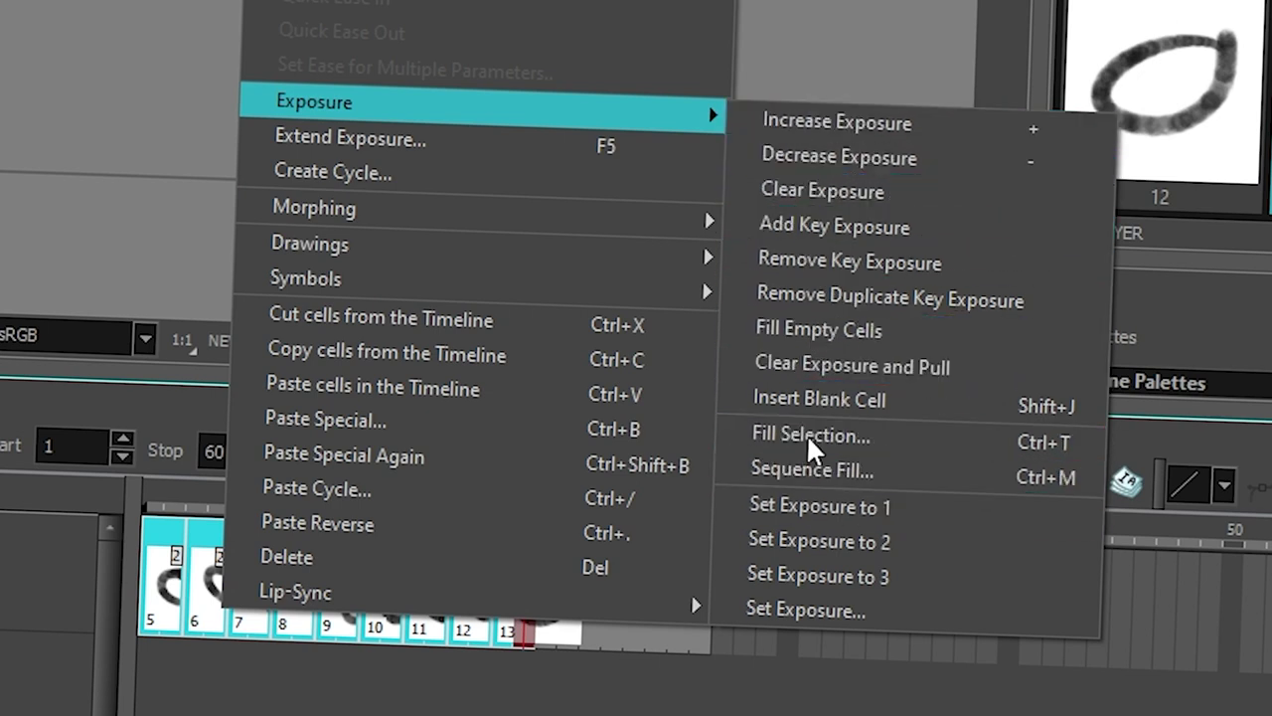
{"action": "left_click", "coordinate": [775, 568]}
{"action": "left_click", "coordinate": [499, 609]}
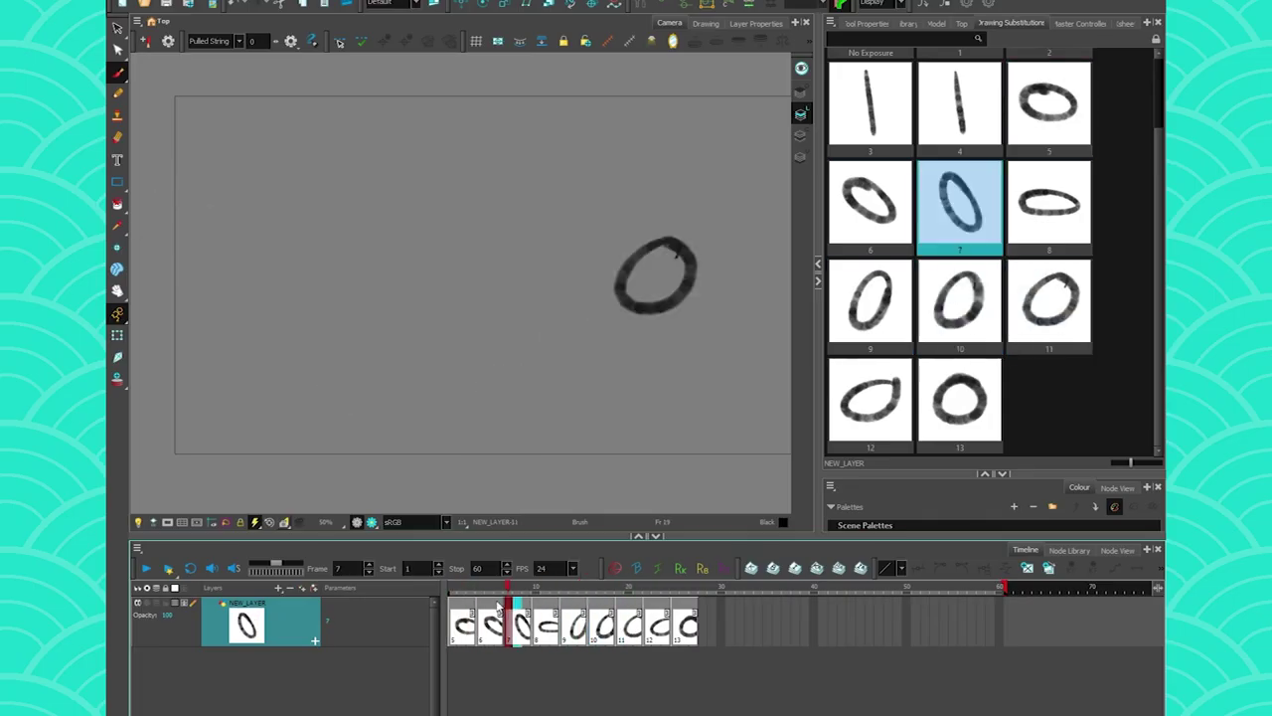
{"action": "left_click_drag", "start_coordinate": [496, 603], "coordinate": [514, 658]}
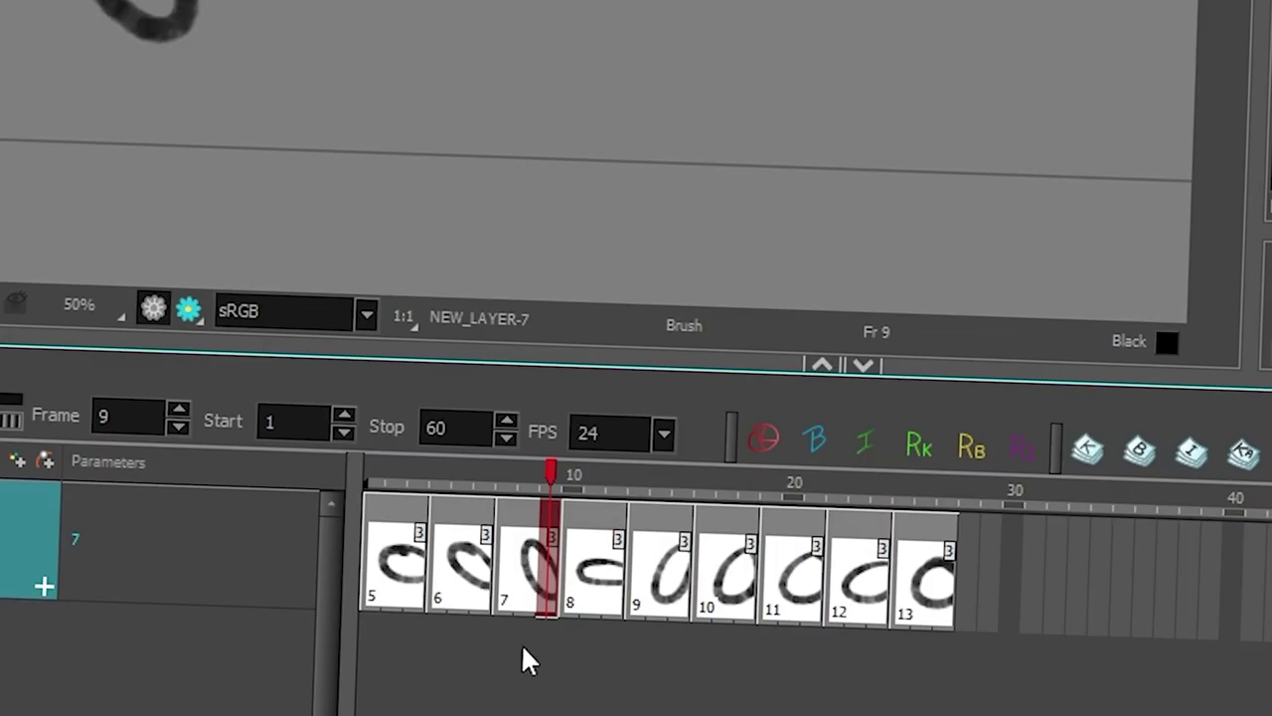
Create new drawings at frame 10 of NEW_LAYER and draw a horizontal line and a letter N on them.
{"action": "left_click", "coordinate": [574, 603]}
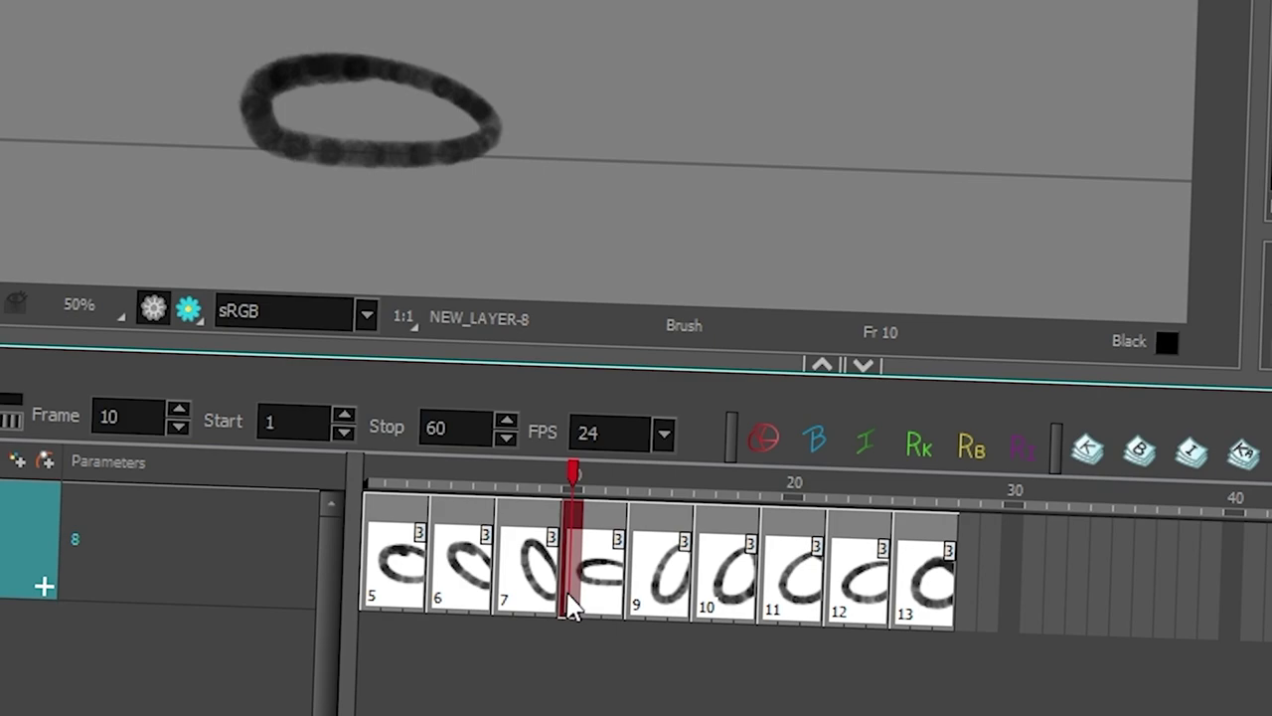
{"action": "key", "text": "shift+r"}
{"action": "left_click_drag", "start_coordinate": [522, 214], "coordinate": [401, 222]}
{"action": "mouse_move", "coordinate": [466, 226]}
{"action": "left_mouse_down"}
{"action": "mouse_move", "coordinate": [485, 304]}
{"action": "mouse_move", "coordinate": [402, 333]}
{"action": "left_mouse_up"}
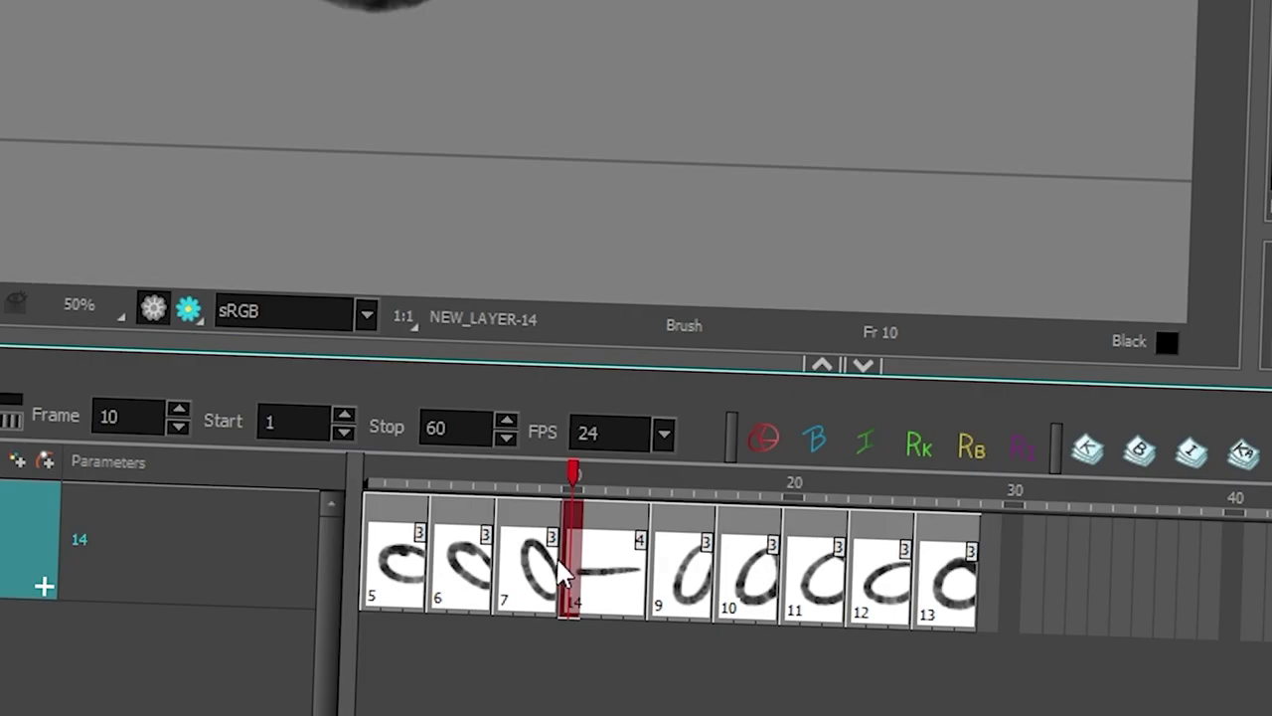
{"action": "key", "text": "shift+r"}
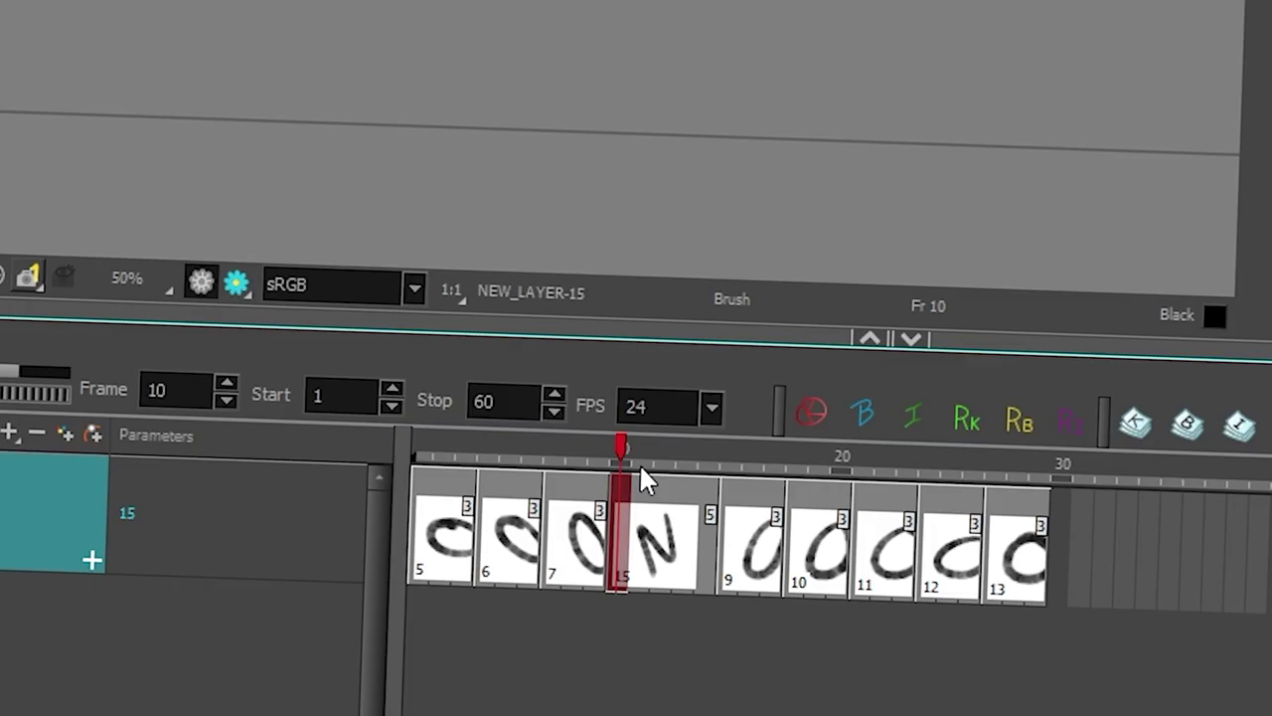
Insert three blank cells at frame 10 ahead of the N drawing, creating an empty drawing in the first two inserted.
{"action": "key", "text": "r"}
{"action": "key", "text": "r"}
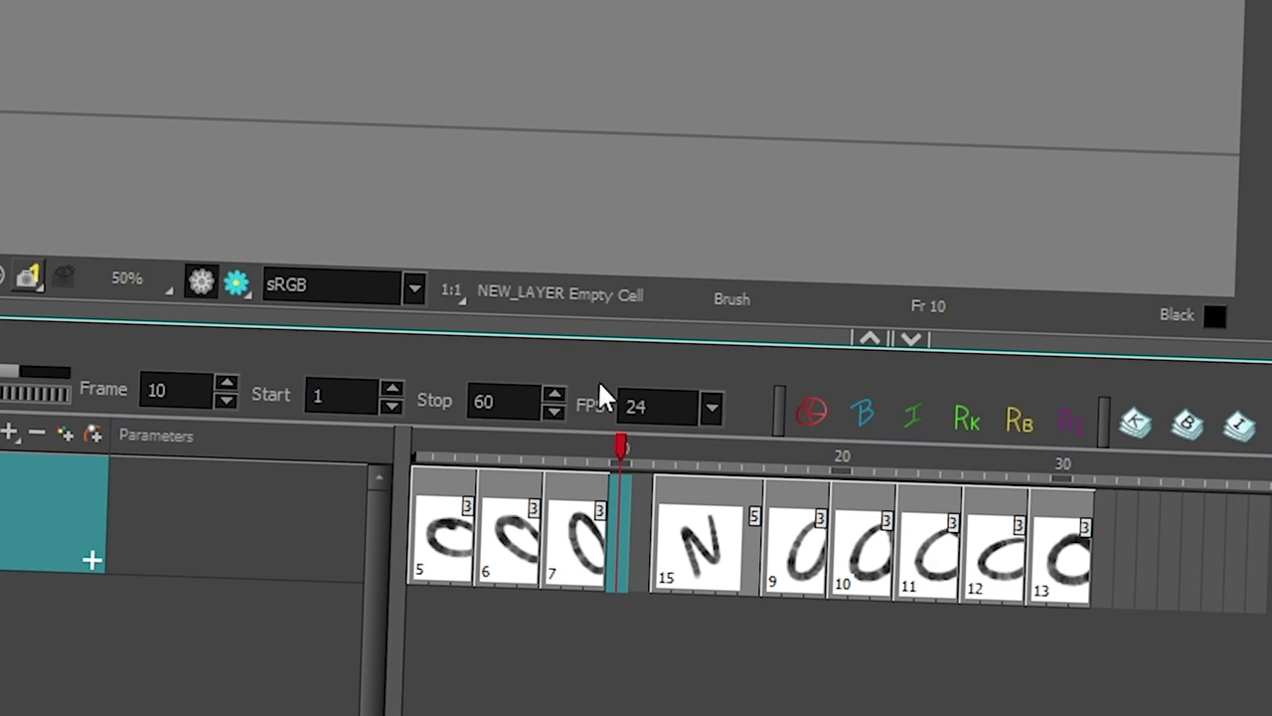
{"action": "key", "text": "alt+shift+r"}
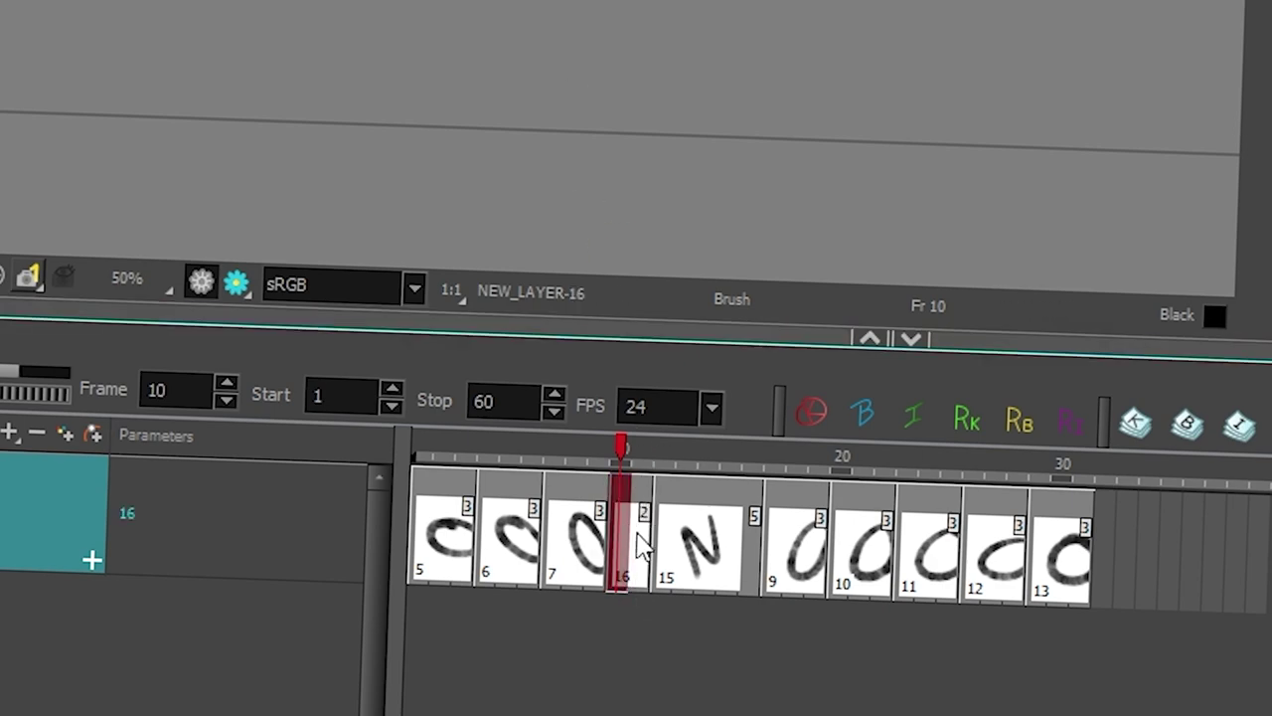
{"action": "key", "text": "Insert"}
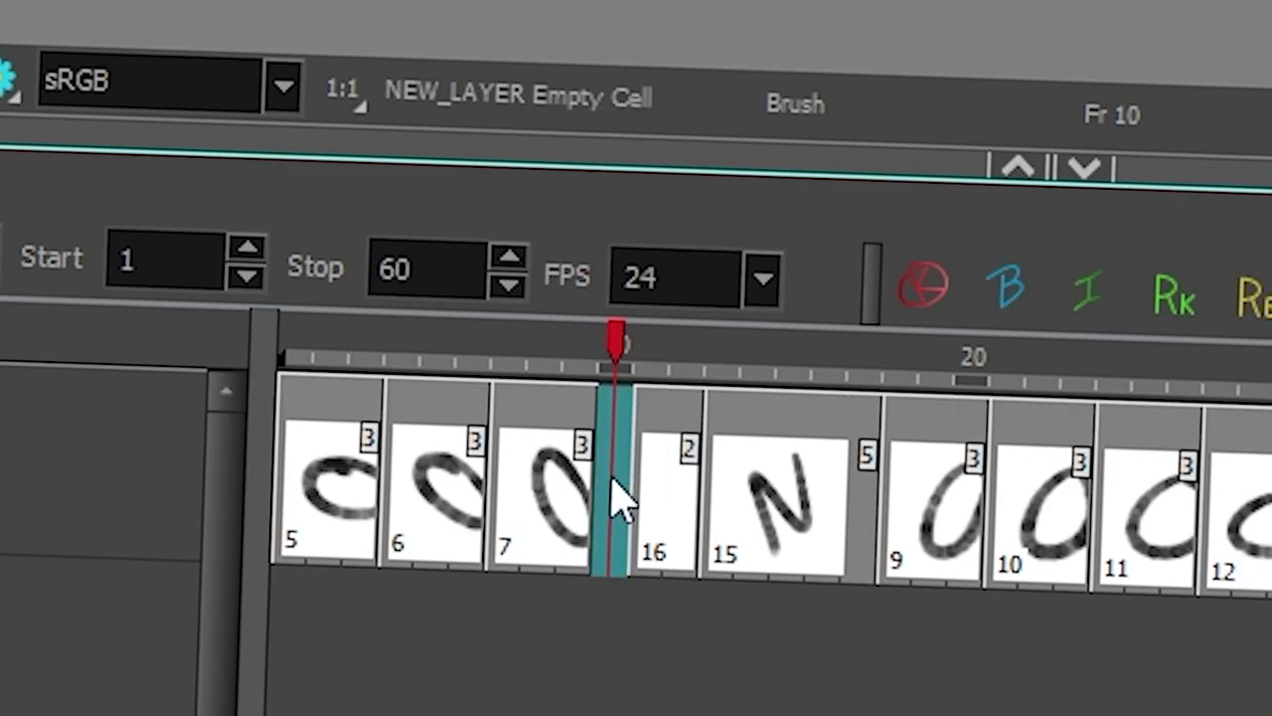
Insert more blank cells at frame 10 and draw a vertical line and zigzag strokes on new drawings there.
{"action": "left_click", "coordinate": [625, 497]}
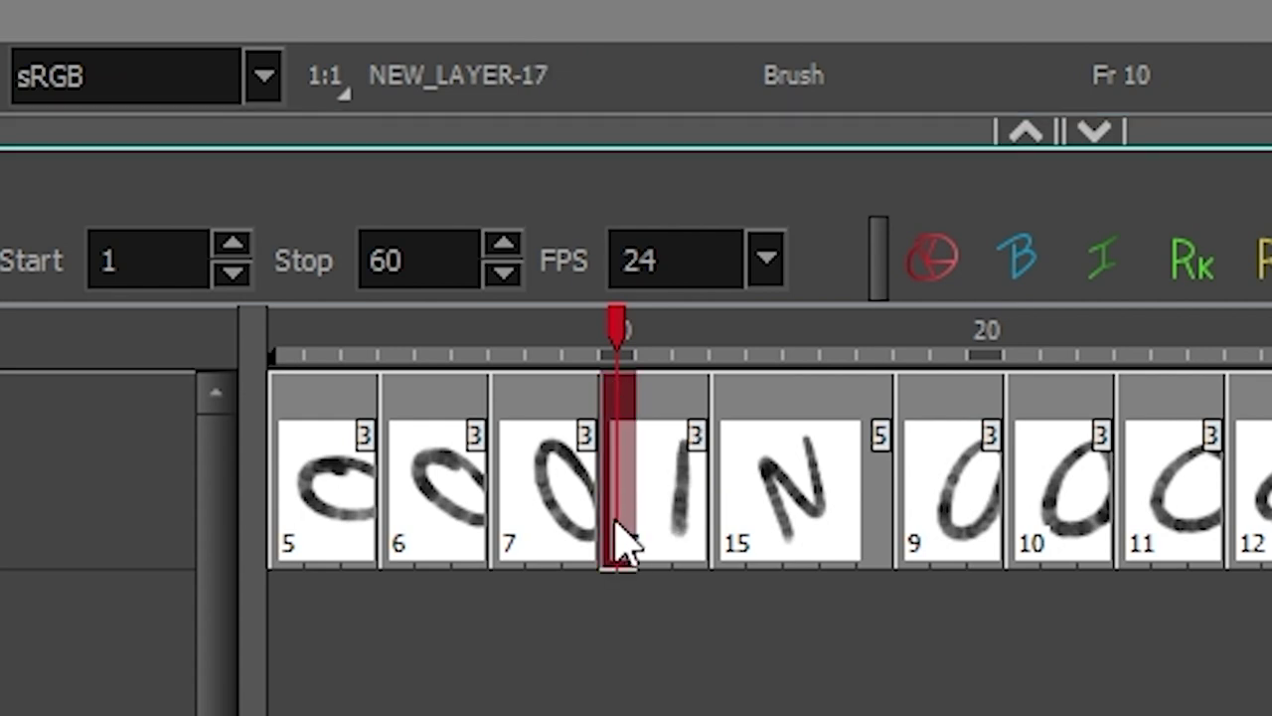
{"action": "key", "text": "Insert"}
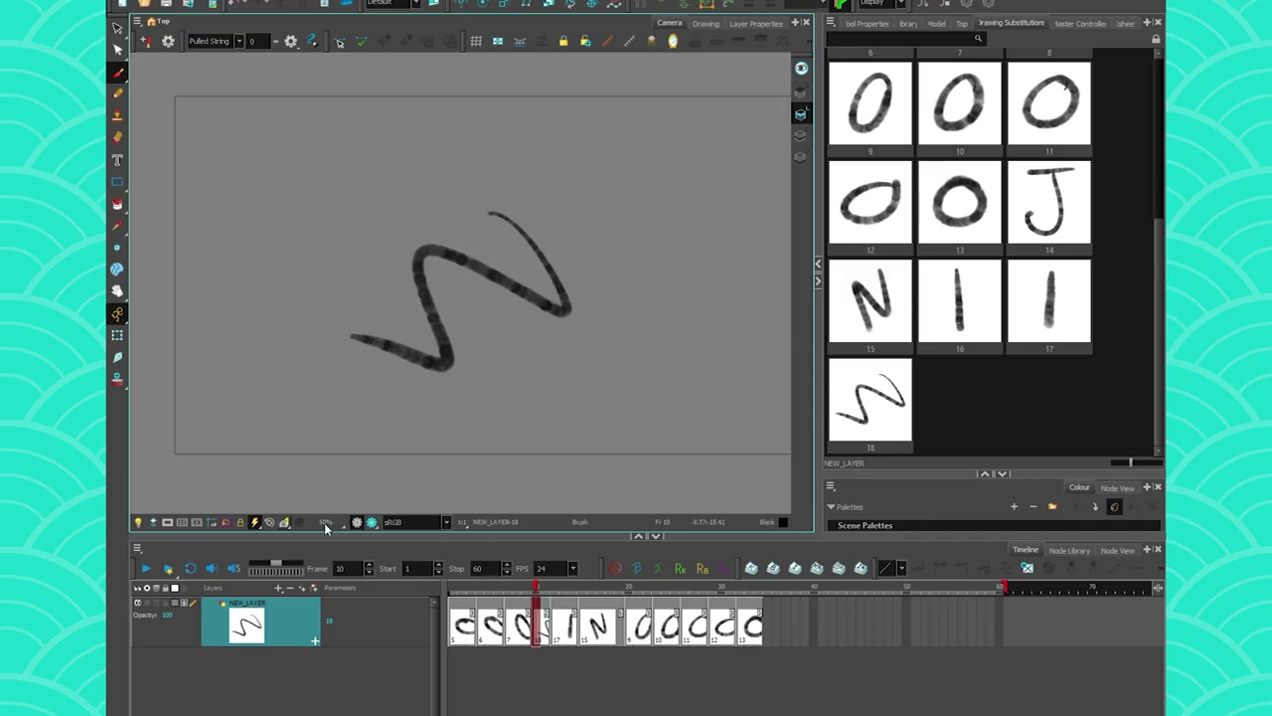
{"action": "key", "text": "Insert"}
{"action": "mouse_move", "coordinate": [474, 214]}
{"action": "left_mouse_down"}
{"action": "mouse_move", "coordinate": [463, 283]}
{"action": "mouse_move", "coordinate": [290, 362]}
{"action": "left_mouse_up"}
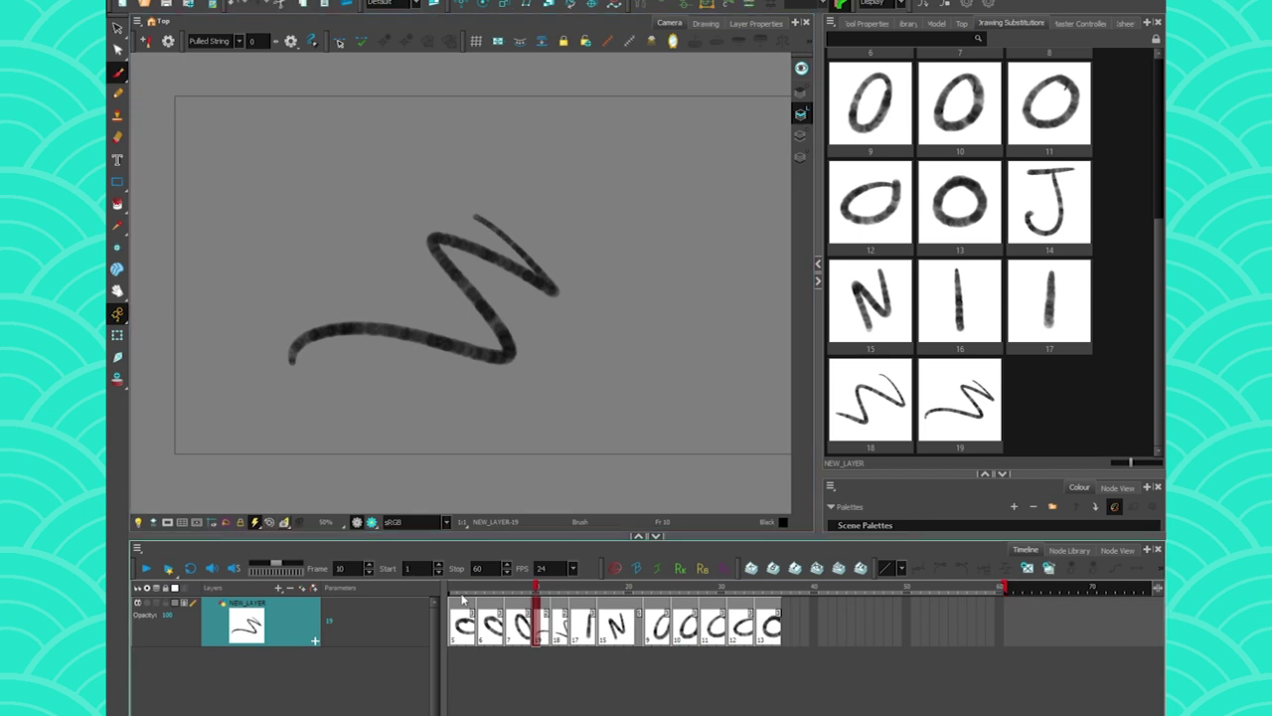
Undo the drawings and cell insertions made at frame 10 back to the original sequence of ball drawings 5 to 13.
{"action": "key", "text": "ctrl+z"}
{"action": "key", "text": "ctrl+z"}
{"action": "key", "text": "ctrl+z"}
{"action": "key", "text": "ctrl+z"}
{"action": "key", "text": "ctrl+z"}
{"action": "key", "text": "ctrl+z"}
{"action": "key", "text": "ctrl+z"}
{"action": "key", "text": "ctrl+z"}
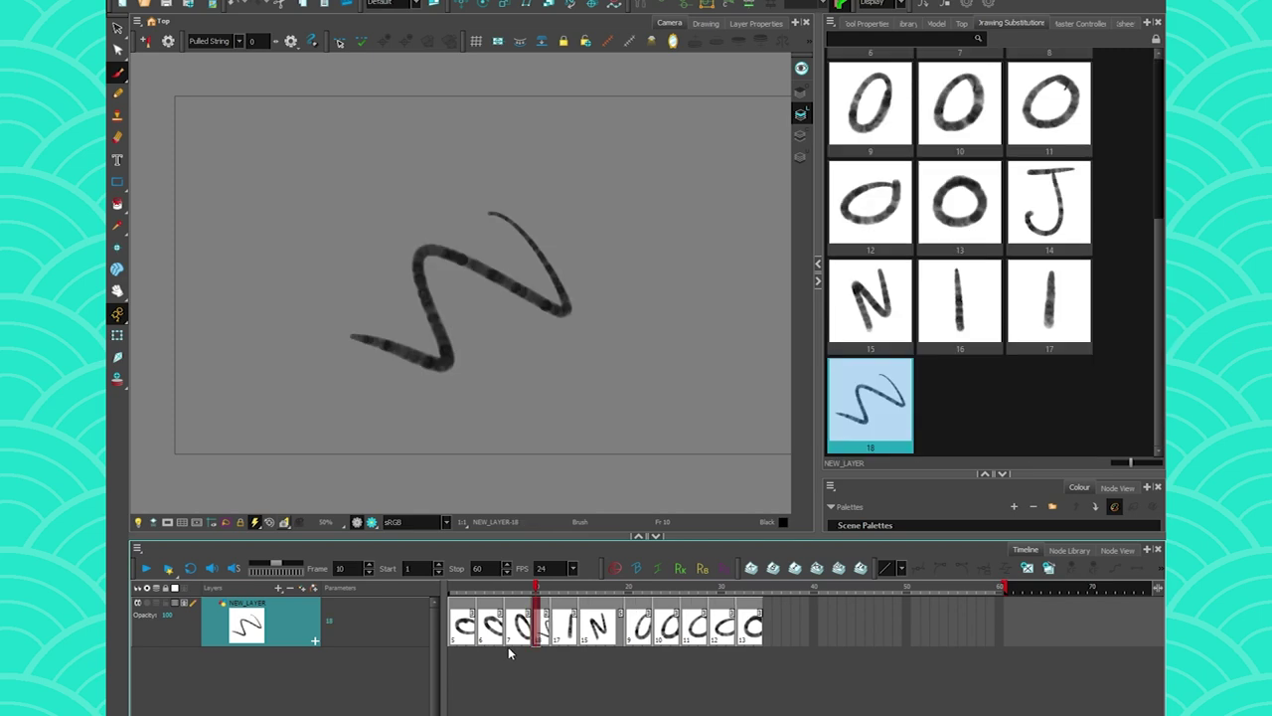
{"action": "key", "text": "ctrl+z"}
{"action": "key", "text": "ctrl+z"}
{"action": "key", "text": "ctrl+z"}
{"action": "key", "text": "ctrl+z"}
{"action": "key", "text": "ctrl+z"}
{"action": "key", "text": "ctrl+z"}
{"action": "key", "text": "ctrl+z"}
{"action": "key", "text": "ctrl+z"}
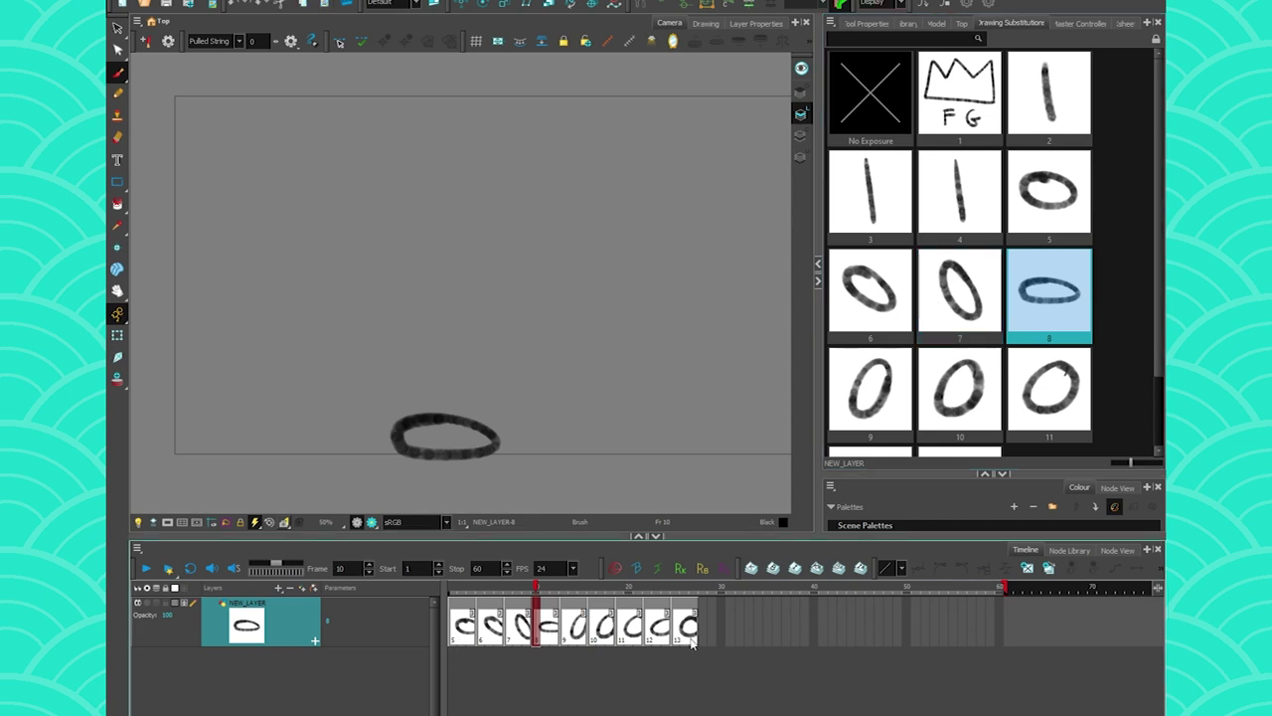
Copy the cells of drawings 5 to 13 and paste them at frame 28 to repeat the cycle.
{"action": "left_click_drag", "start_coordinate": [694, 626], "coordinate": [443, 634]}
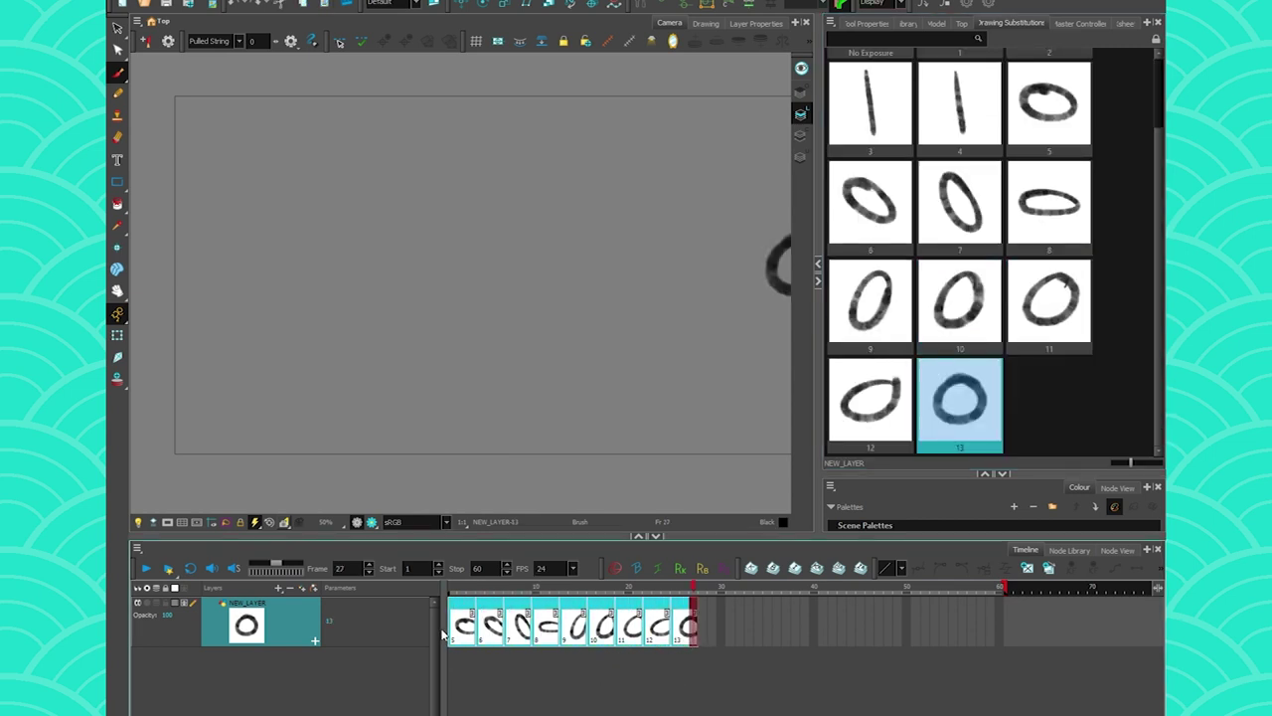
{"action": "left_click", "coordinate": [705, 634]}
{"action": "key", "text": "ctrl+v"}
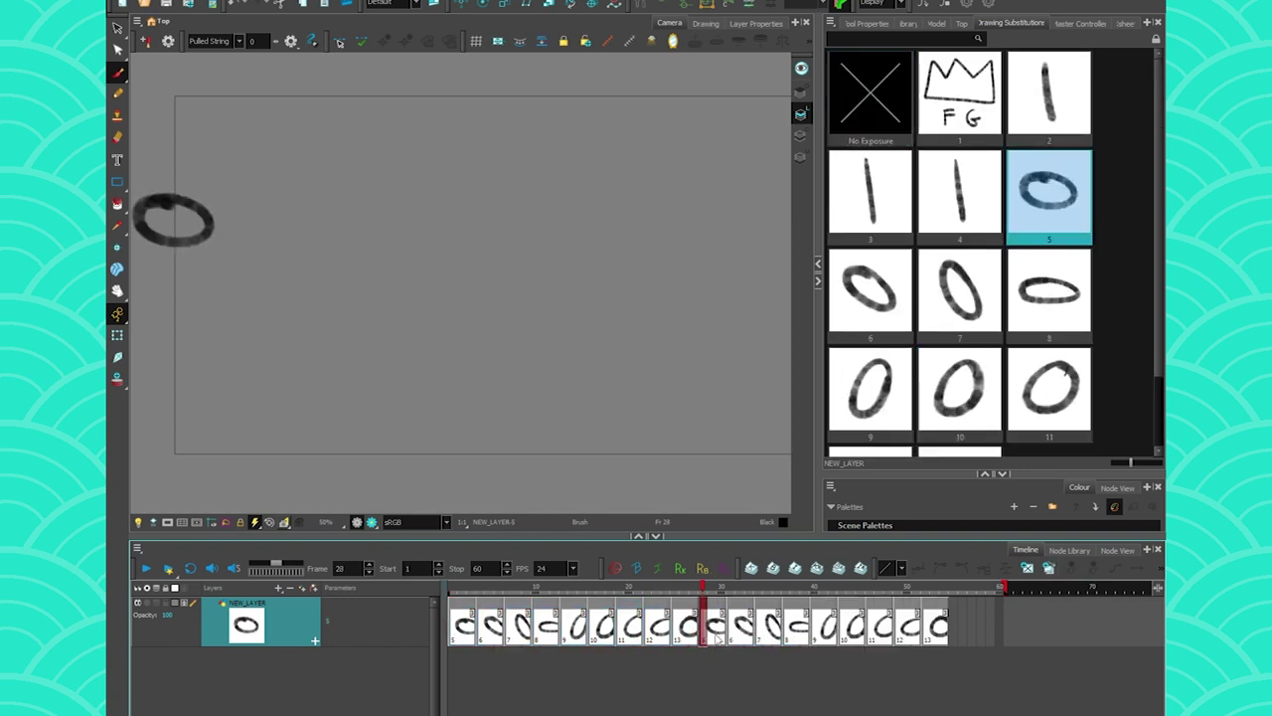
Add two upright loops to the ball of drawing 5 at frame 28, beside its upper edge.
{"action": "left_click", "coordinate": [458, 641]}
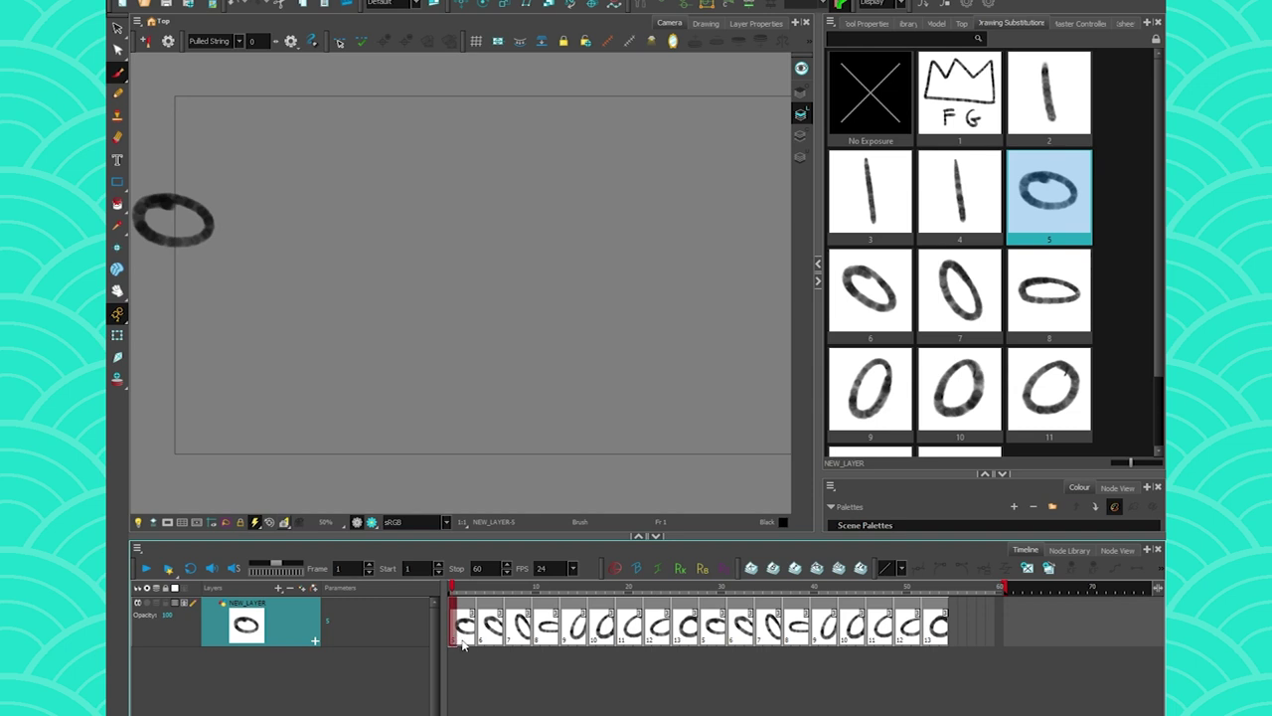
{"action": "left_click", "coordinate": [708, 641]}
{"action": "mouse_move", "coordinate": [214, 214]}
{"action": "left_mouse_down"}
{"action": "mouse_move", "coordinate": [176, 159]}
{"action": "mouse_move", "coordinate": [215, 218]}
{"action": "mouse_move", "coordinate": [221, 147]}
{"action": "mouse_move", "coordinate": [211, 223]}
{"action": "left_mouse_up"}
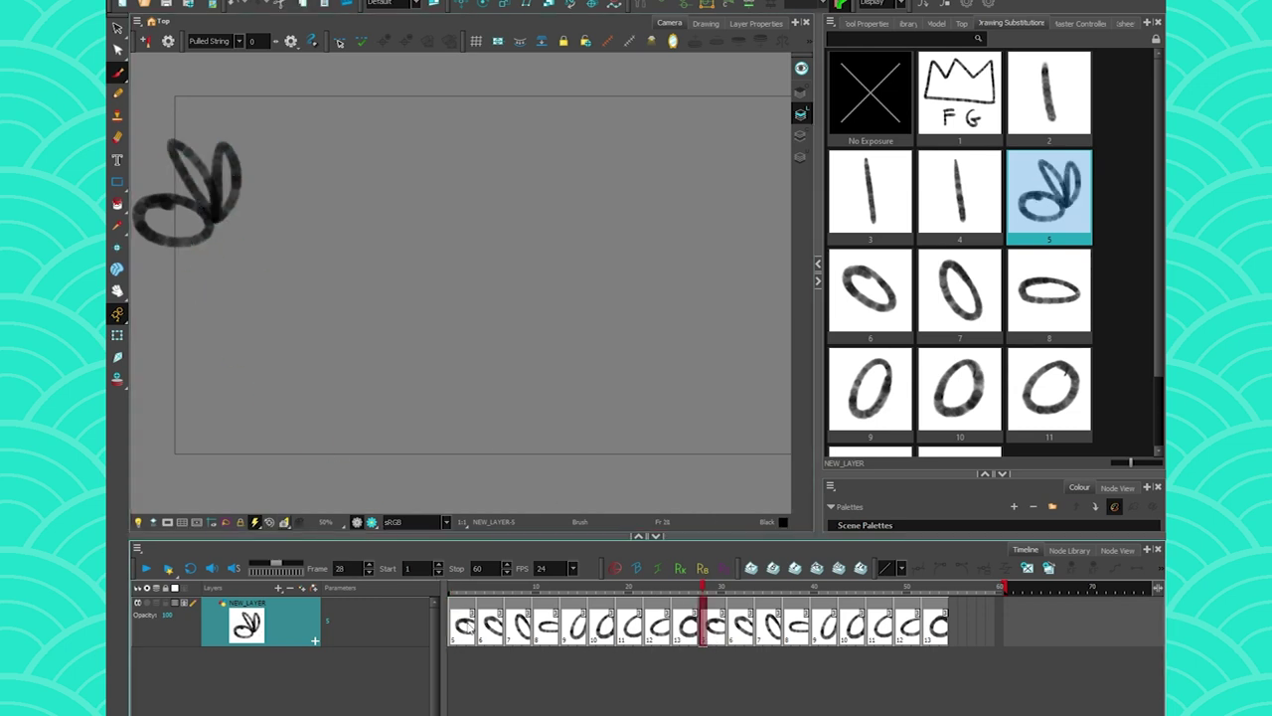
Compare drawing 5 at frames 1 and 28 and scrub through the original and repeated sequences.
{"action": "left_click", "coordinate": [462, 628]}
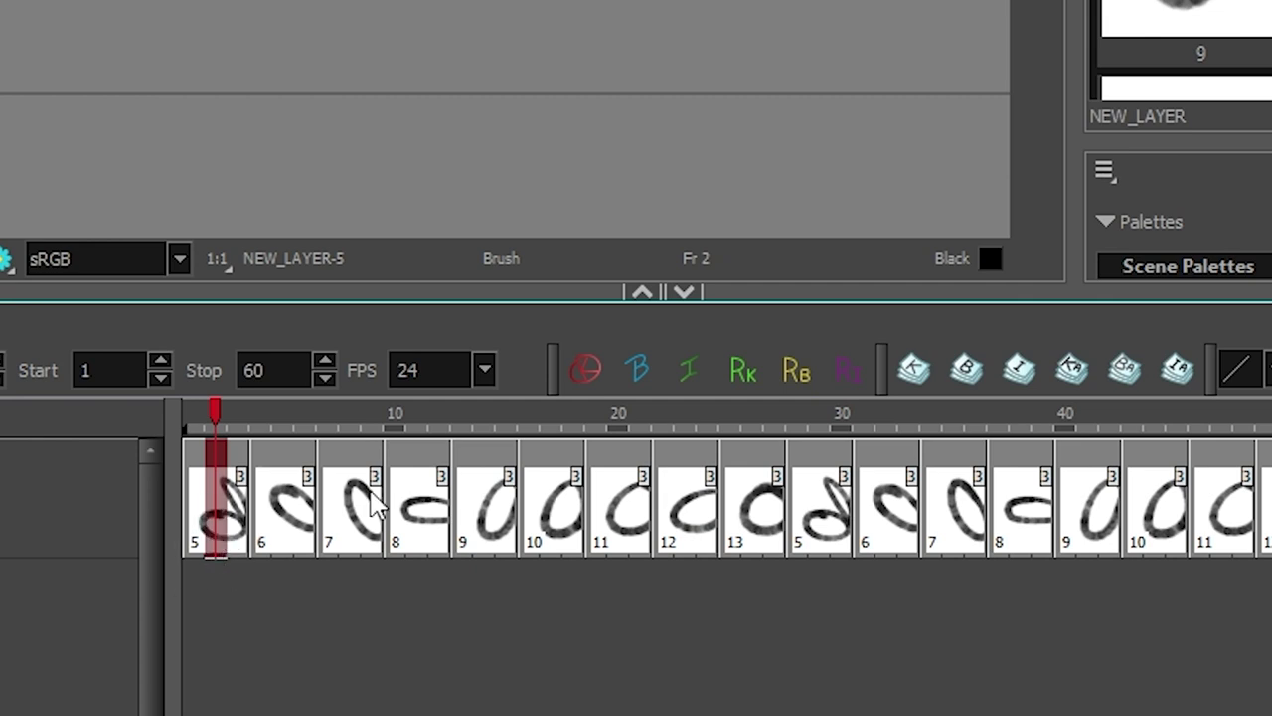
{"action": "left_click", "coordinate": [817, 524]}
{"action": "left_click", "coordinate": [191, 527]}
{"action": "left_click_drag", "start_coordinate": [813, 528], "coordinate": [800, 530]}
{"action": "left_click", "coordinate": [201, 542]}
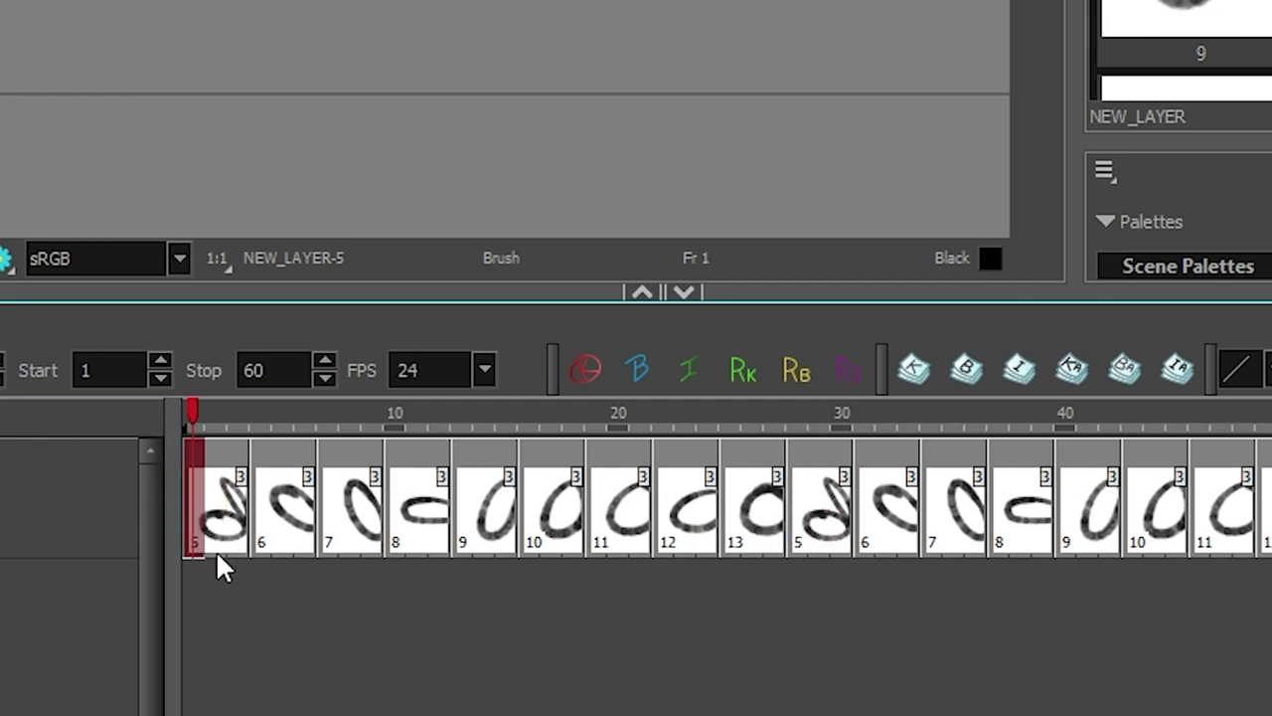
{"action": "left_click", "coordinate": [807, 546]}
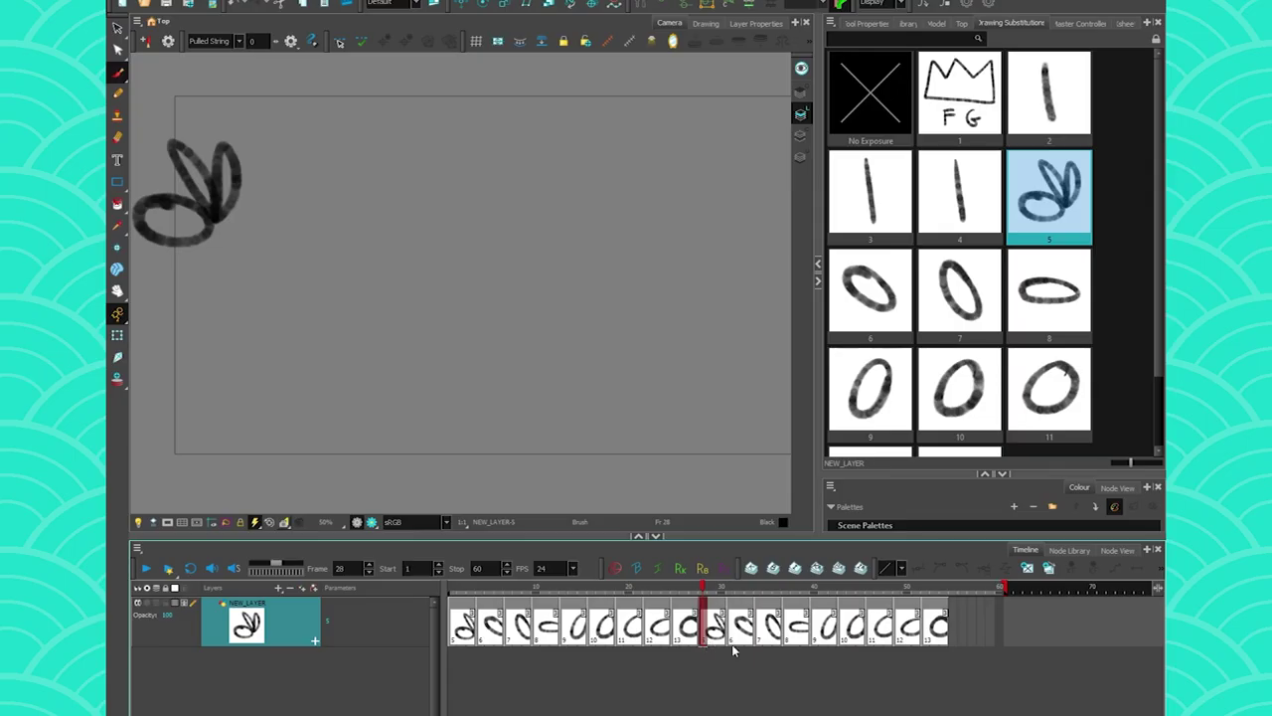
{"action": "left_click_drag", "start_coordinate": [459, 587], "coordinate": [708, 589]}
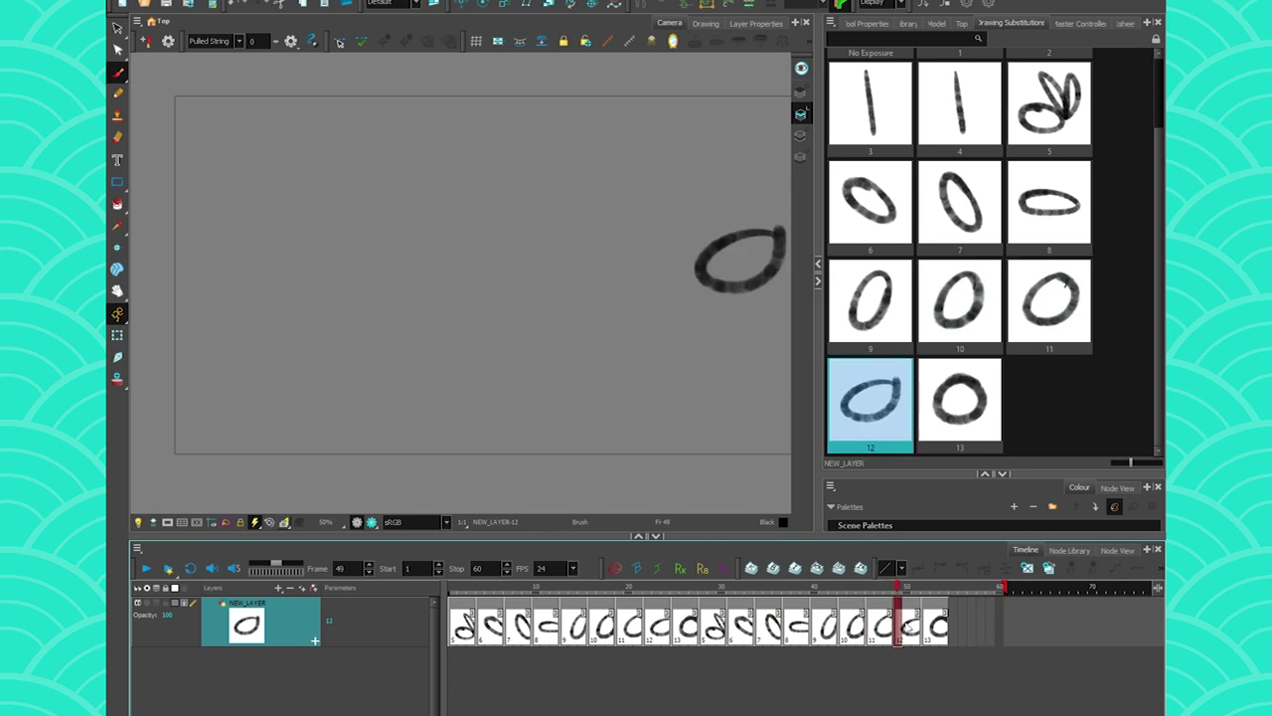
Delete the pasted cells of the repeated cycle that follow the original sequence.
{"action": "left_click", "coordinate": [711, 591]}
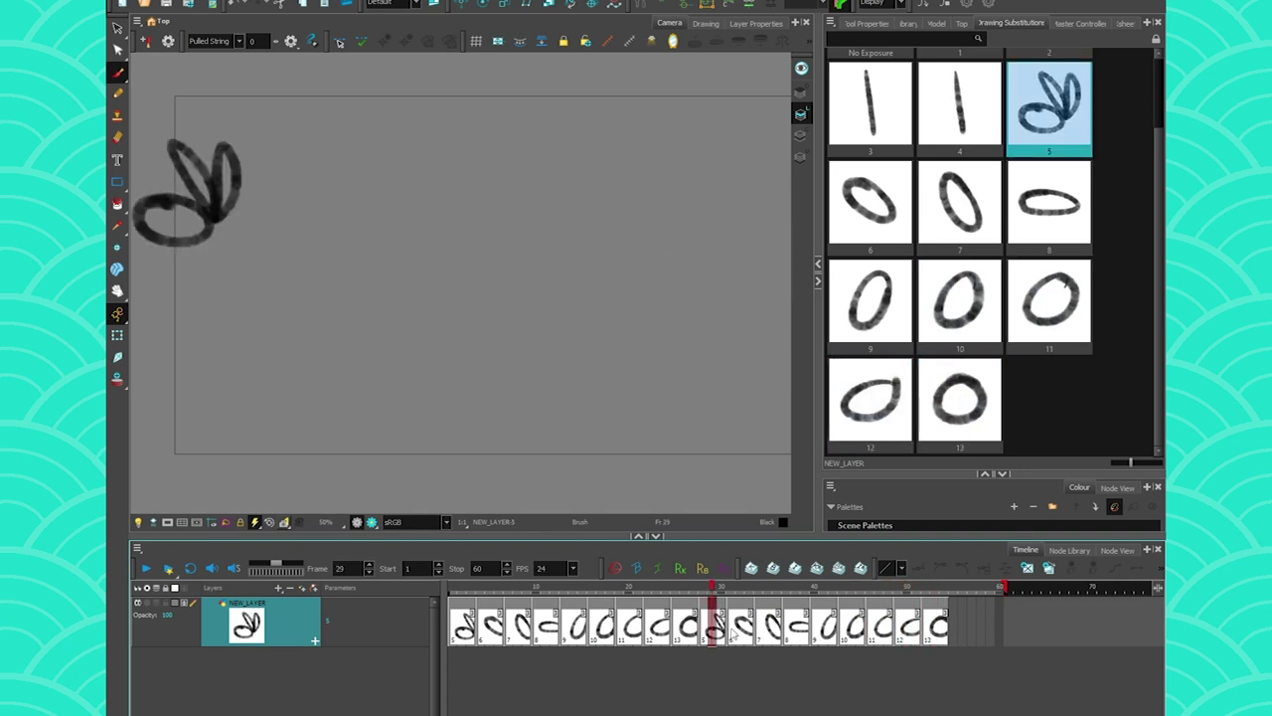
{"action": "left_click", "coordinate": [945, 641], "text": "shift"}
{"action": "key", "text": "Delete"}
Copy the cell of drawing 5 from frame 1 to frame 28 and duplicate it there as an independent drawing.
{"action": "left_click", "coordinate": [461, 641]}
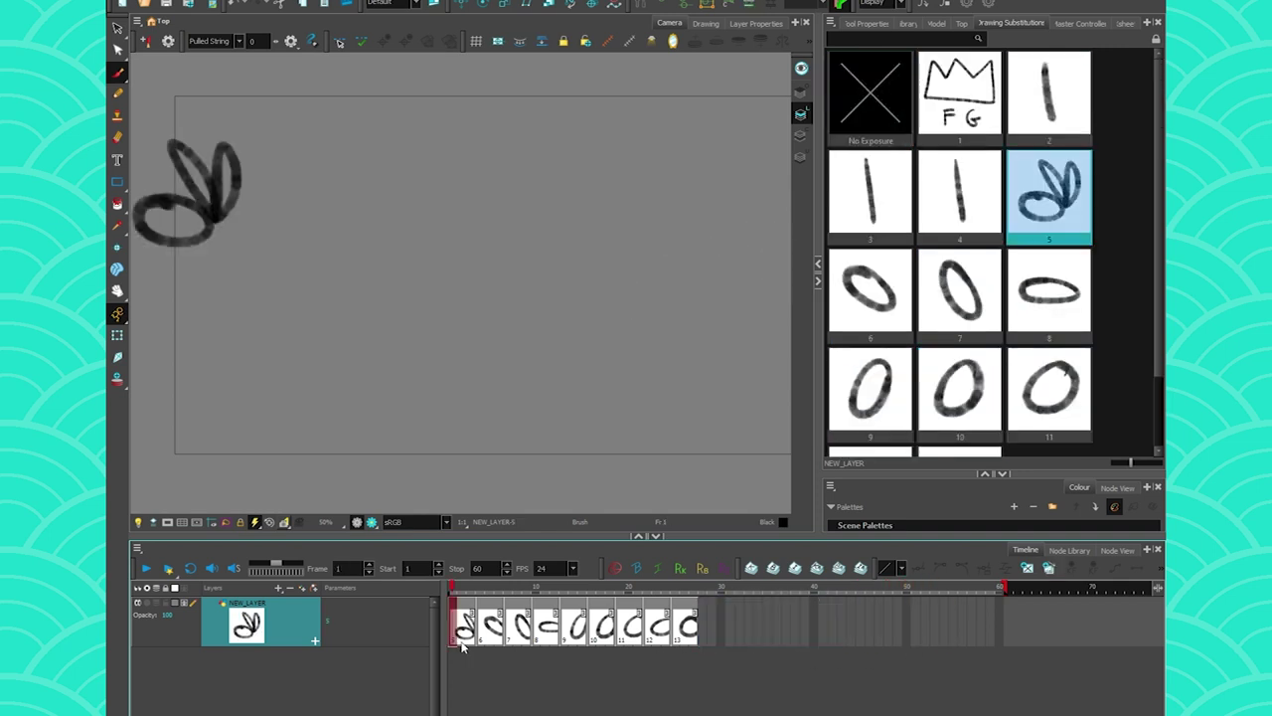
{"action": "left_click", "coordinate": [703, 628]}
{"action": "key", "text": "ctrl+v"}
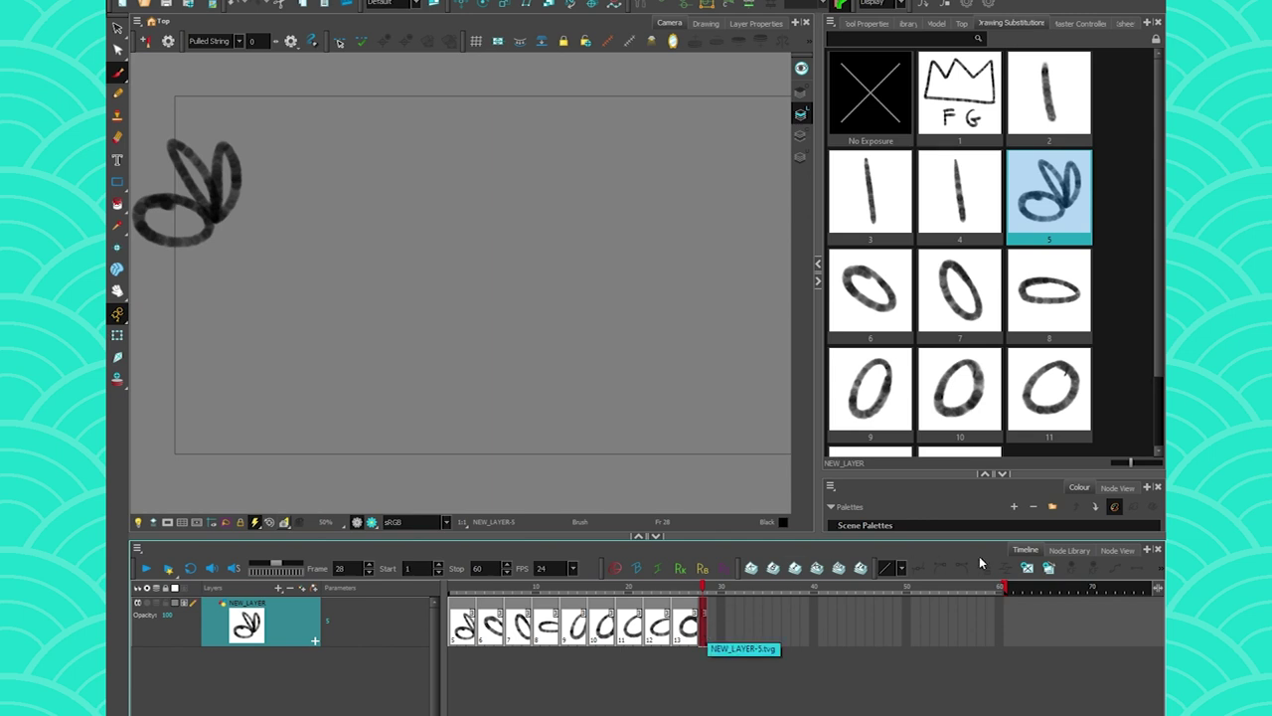
{"action": "left_click", "coordinate": [1048, 570]}
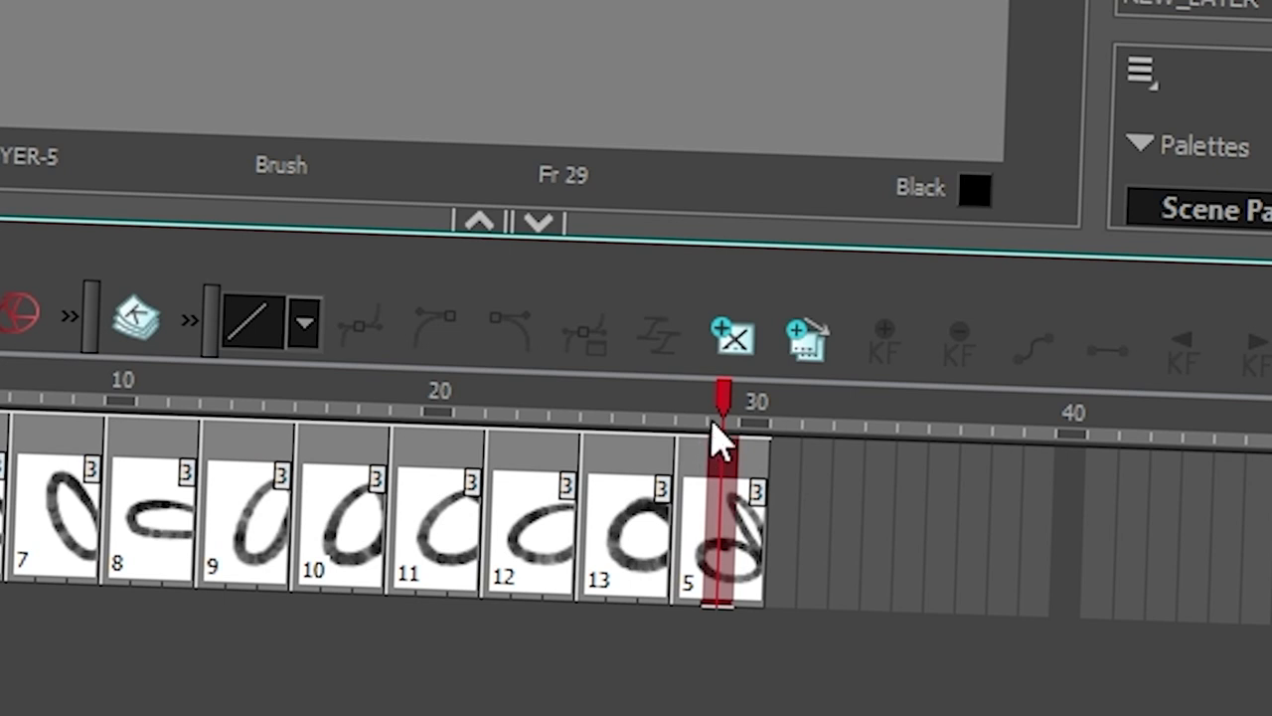
{"action": "left_click", "coordinate": [702, 425]}
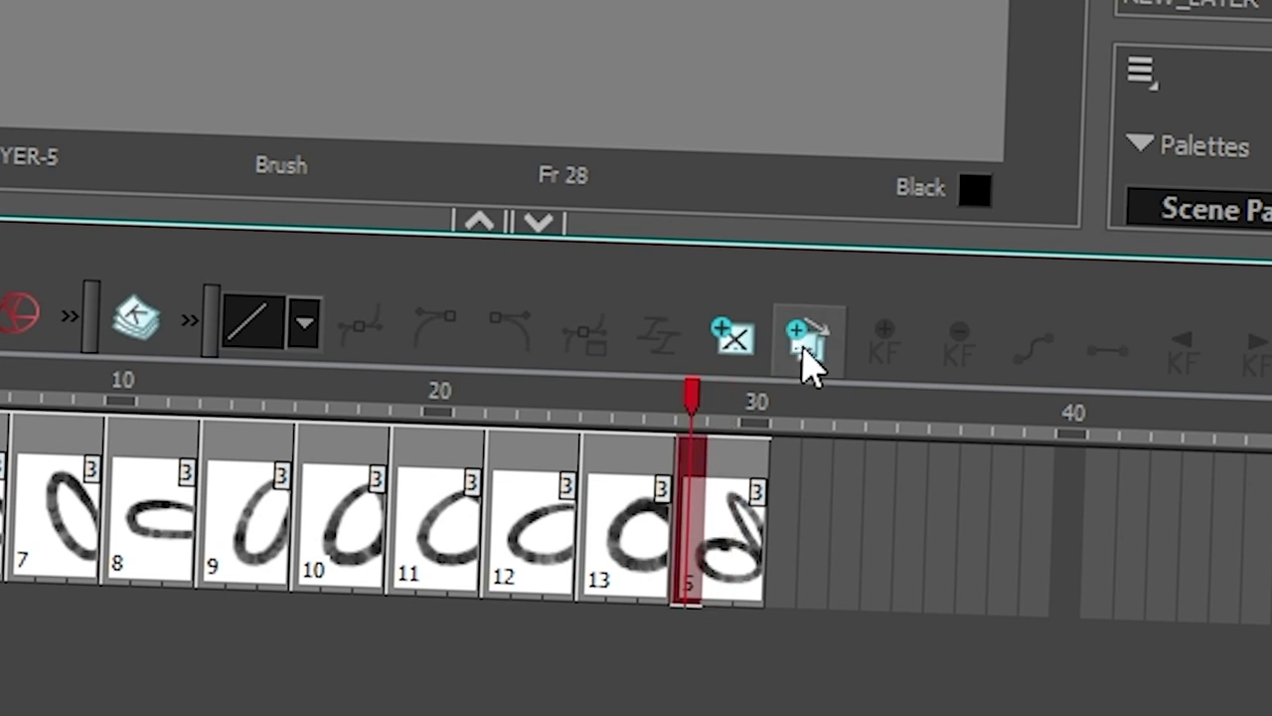
{"action": "left_click", "coordinate": [810, 363]}
{"action": "left_click", "coordinate": [716, 577]}
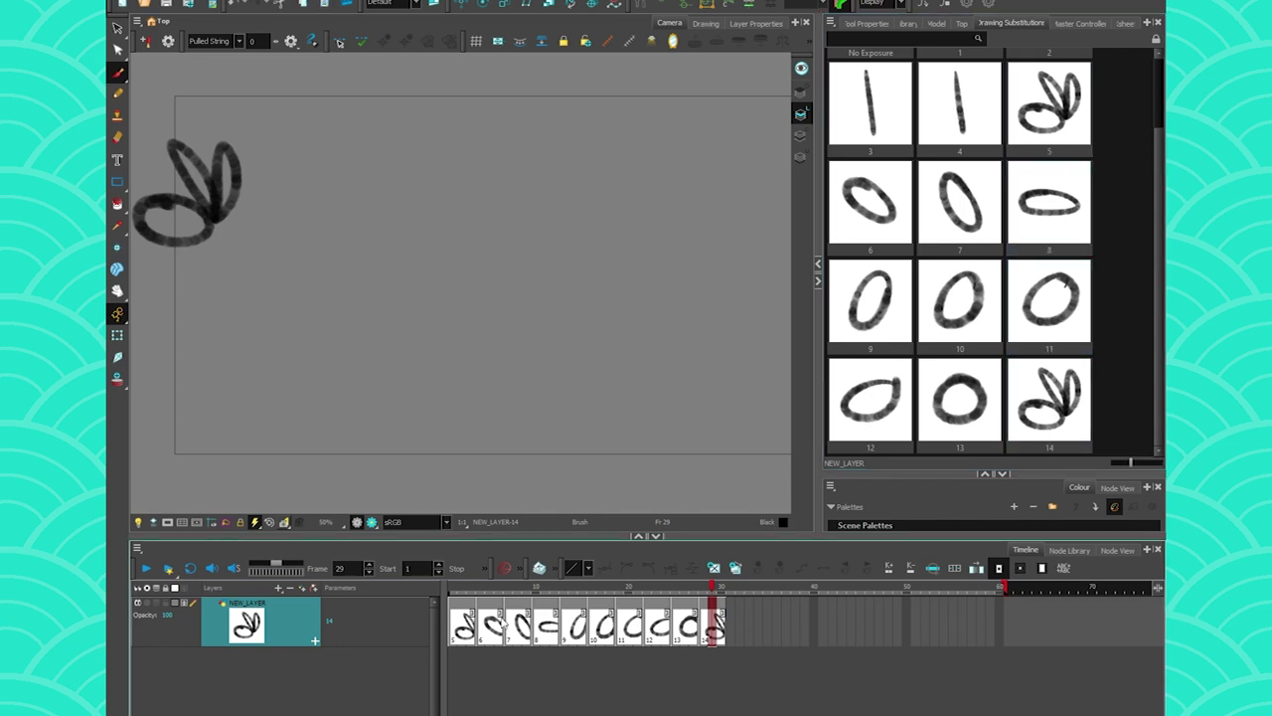
Copy the cell of drawing 6 to frame 31, then cut its artwork and paste it into a new drawing at frame 32.
{"action": "left_click", "coordinate": [482, 629]}
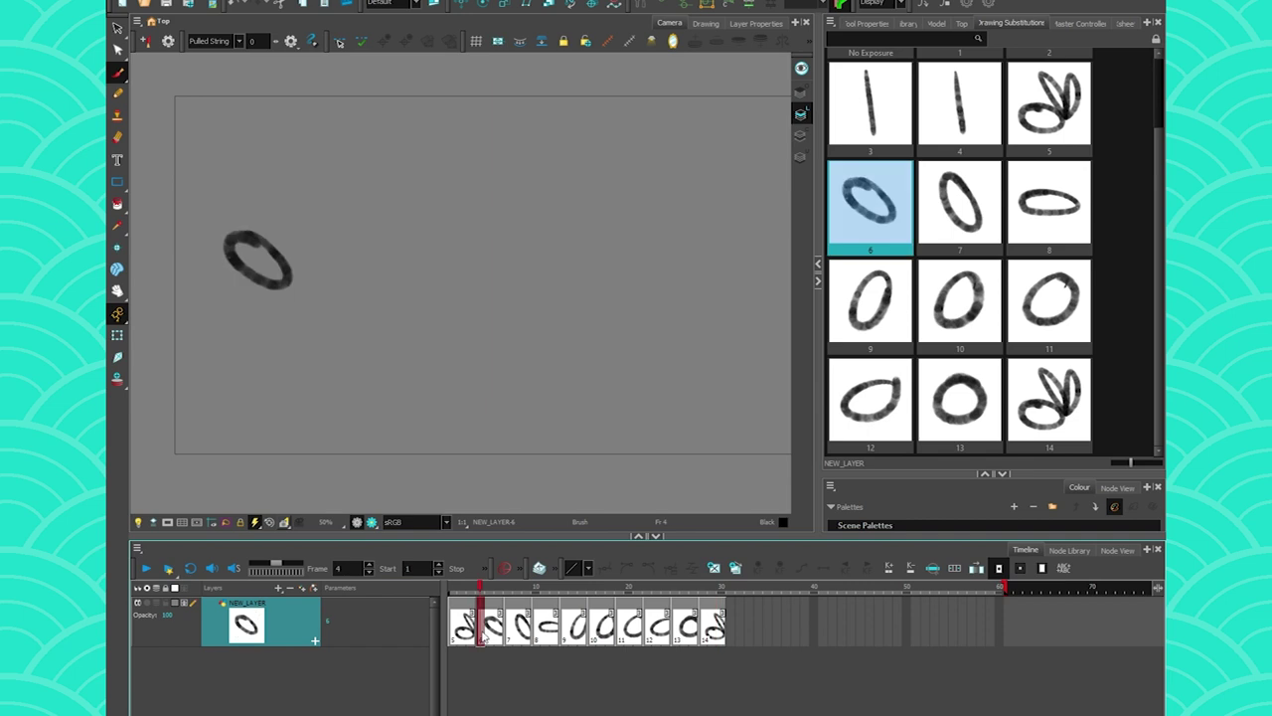
{"action": "left_click", "coordinate": [731, 624]}
{"action": "left_click", "coordinate": [117, 27]}
{"action": "mouse_move", "coordinate": [205, 199]}
{"action": "left_mouse_down"}
{"action": "mouse_move", "coordinate": [208, 292]}
{"action": "mouse_move", "coordinate": [199, 214]}
{"action": "left_mouse_up"}
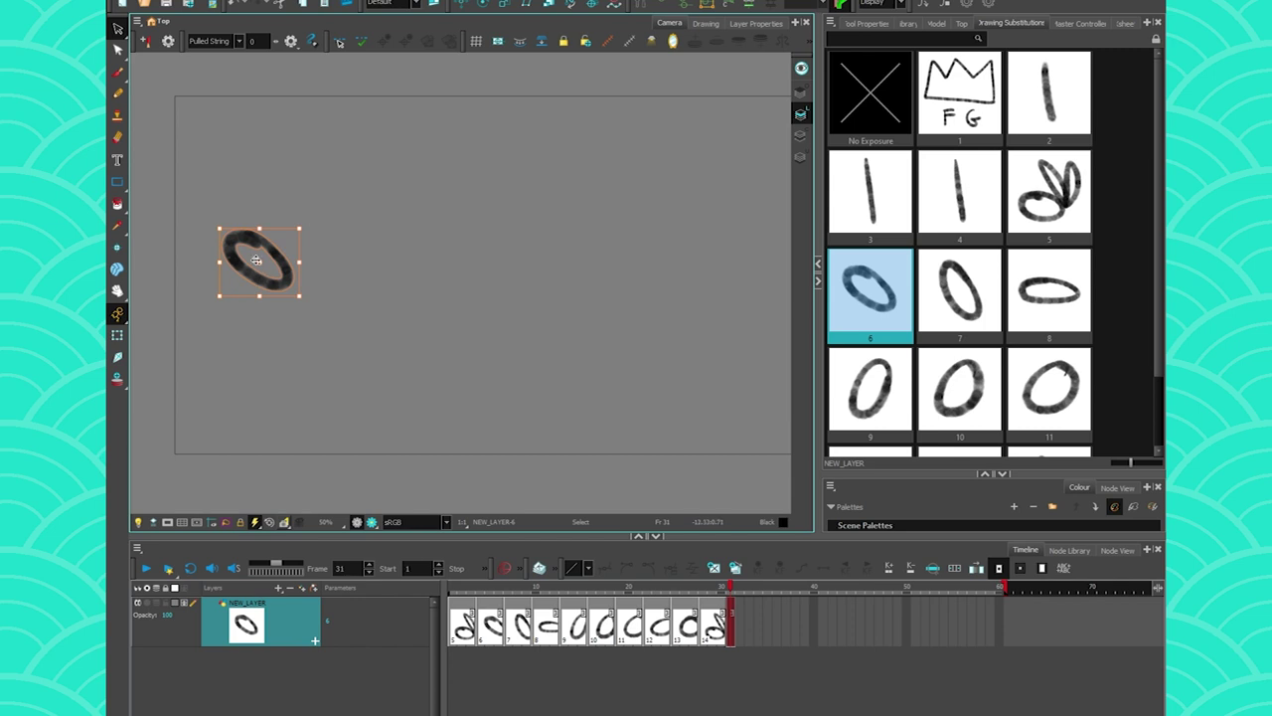
{"action": "key", "text": "Delete"}
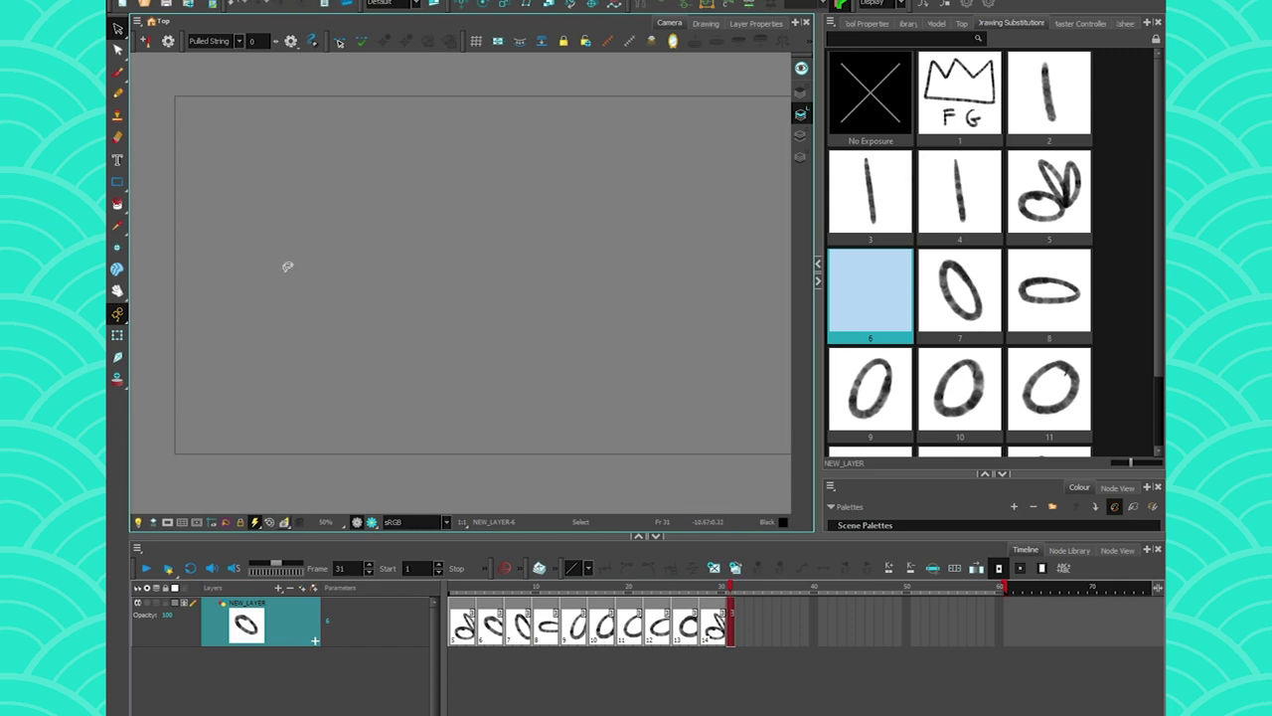
{"action": "key", "text": "."}
{"action": "key", "text": "ctrl+v"}
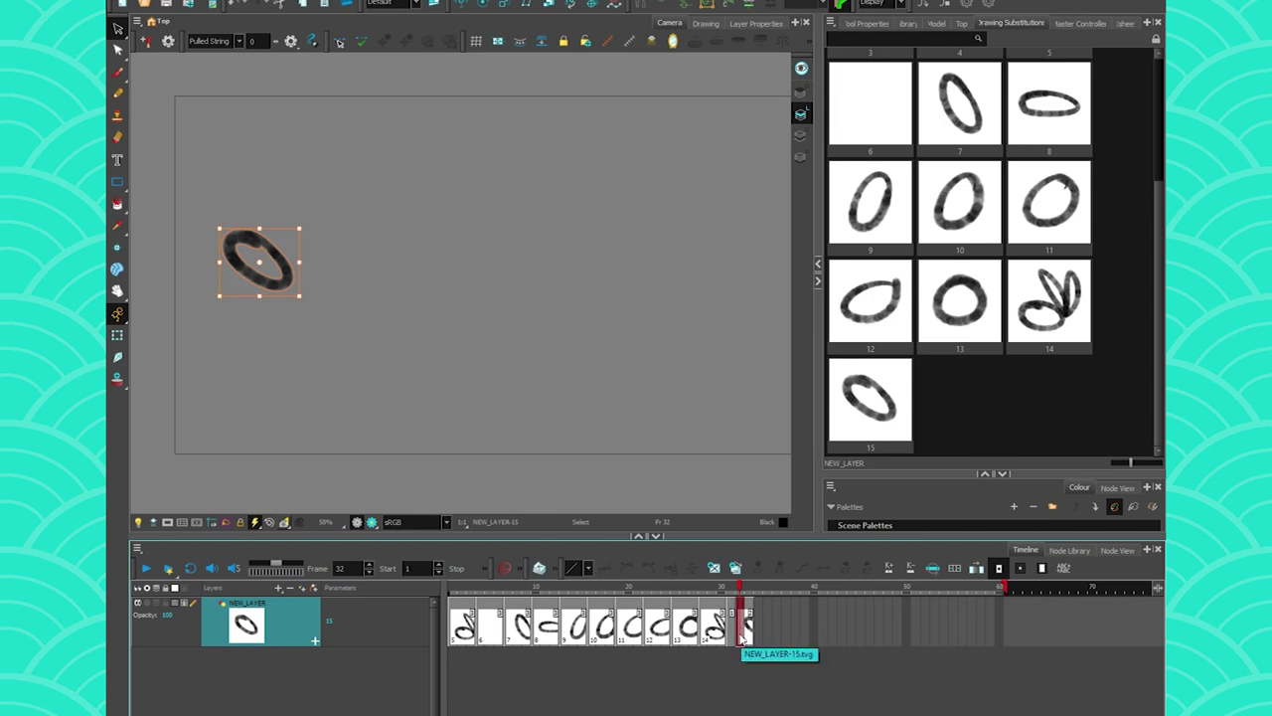
Delete all exposed cells of NEW_LAYER from the timeline and return to frame 1.
{"action": "left_click_drag", "start_coordinate": [778, 624], "coordinate": [437, 617]}
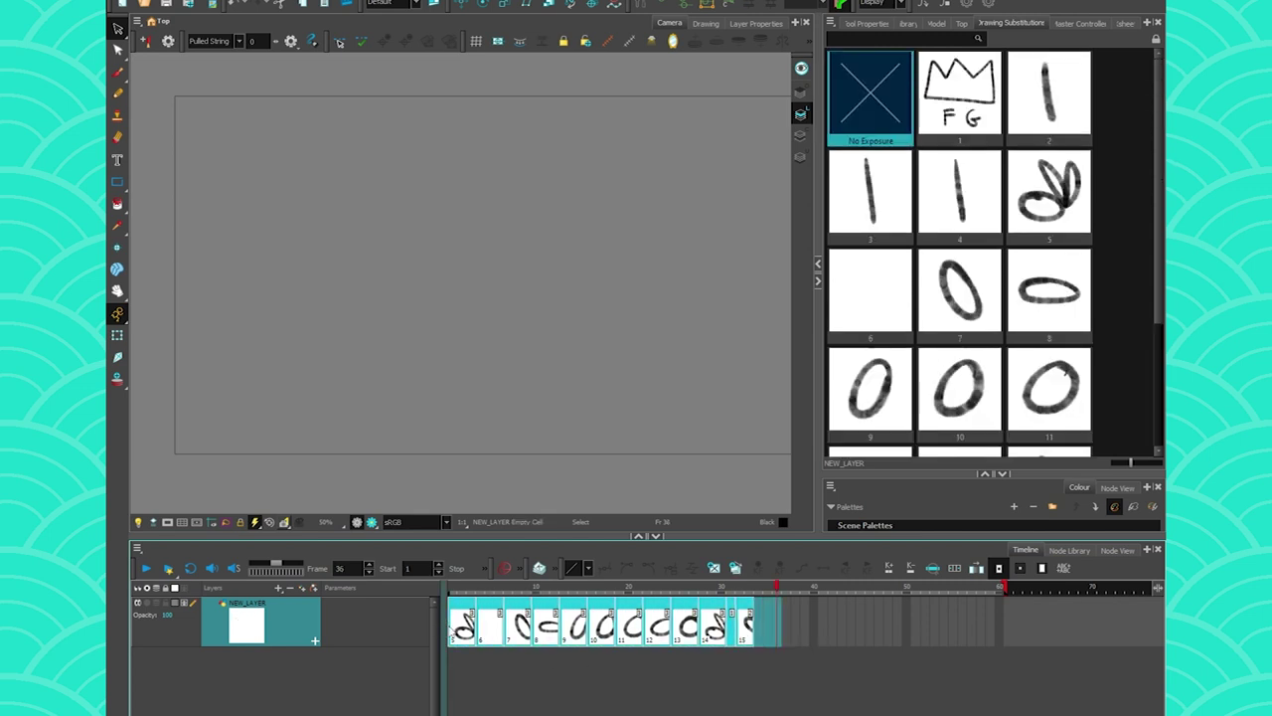
{"action": "key", "text": "Delete"}
{"action": "left_click", "coordinate": [454, 586]}
Draw a bouncing-ball arc of ovals with the Brush on seven new two-frame drawings from frame 1, undoing the stray last stroke.
{"action": "key", "text": "alt+b"}
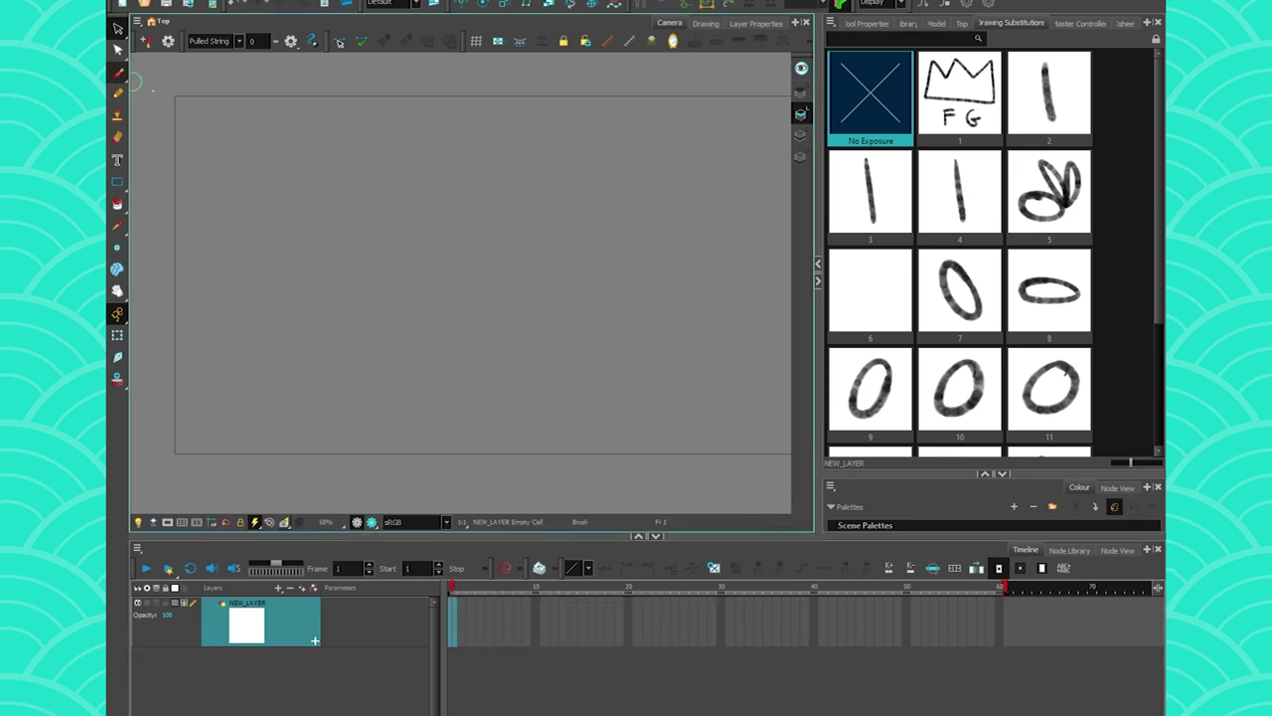
{"action": "key", "text": "plus"}
{"action": "key", "text": "g"}
{"action": "left_click_drag", "start_coordinate": [230, 193], "coordinate": [293, 214]}
{"action": "key", "text": "plus"}
{"action": "key", "text": "g"}
{"action": "left_click_drag", "start_coordinate": [411, 292], "coordinate": [380, 309]}
{"action": "left_click_drag", "start_coordinate": [544, 410], "coordinate": [550, 417]}
{"action": "key", "text": "period"}
{"action": "key", "text": "period"}
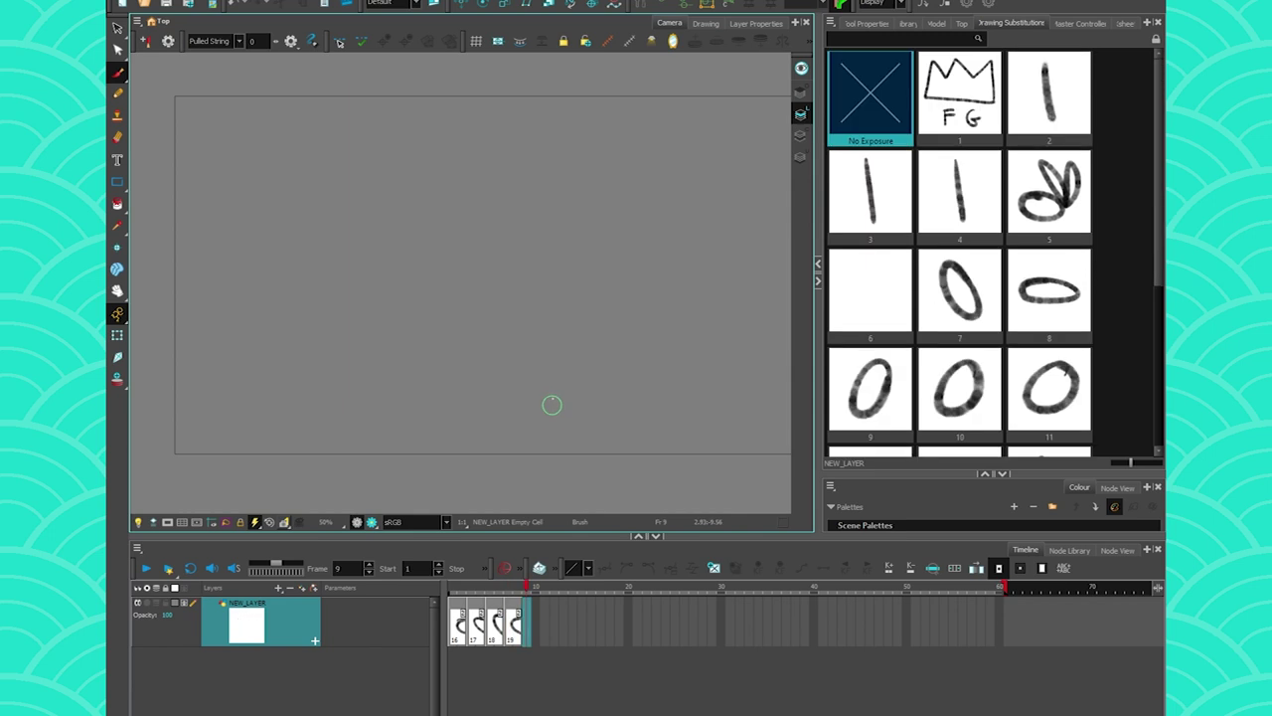
{"action": "left_click_drag", "start_coordinate": [528, 342], "coordinate": [537, 348]}
{"action": "key", "text": "period"}
{"action": "key", "text": "period"}
{"action": "mouse_move", "coordinate": [645, 264]}
{"action": "left_mouse_down"}
{"action": "mouse_move", "coordinate": [627, 309]}
{"action": "mouse_move", "coordinate": [639, 260]}
{"action": "left_mouse_up"}
{"action": "key", "text": "period"}
{"action": "key", "text": "period"}
{"action": "mouse_move", "coordinate": [707, 180]}
{"action": "left_mouse_down"}
{"action": "mouse_move", "coordinate": [690, 247]}
{"action": "mouse_move", "coordinate": [693, 161]}
{"action": "left_mouse_up"}
{"action": "left_click_drag", "start_coordinate": [769, 152], "coordinate": [791, 177]}
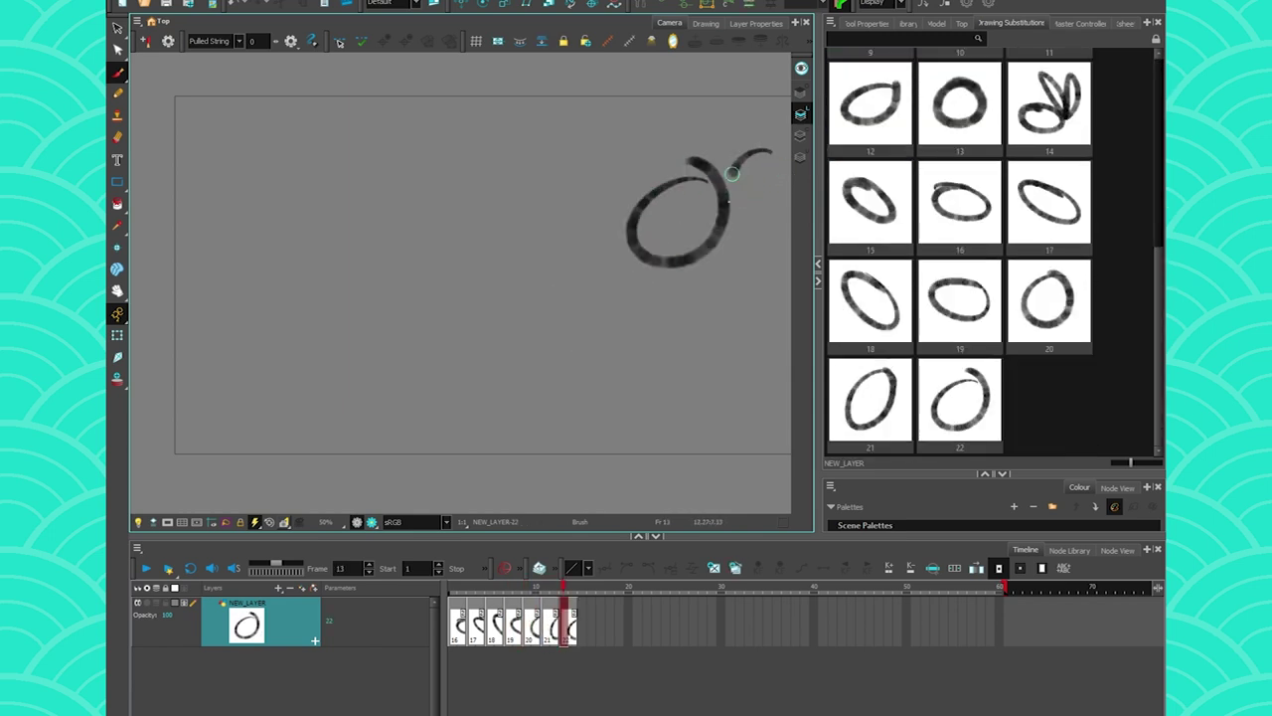
{"action": "key", "text": "ctrl+z"}
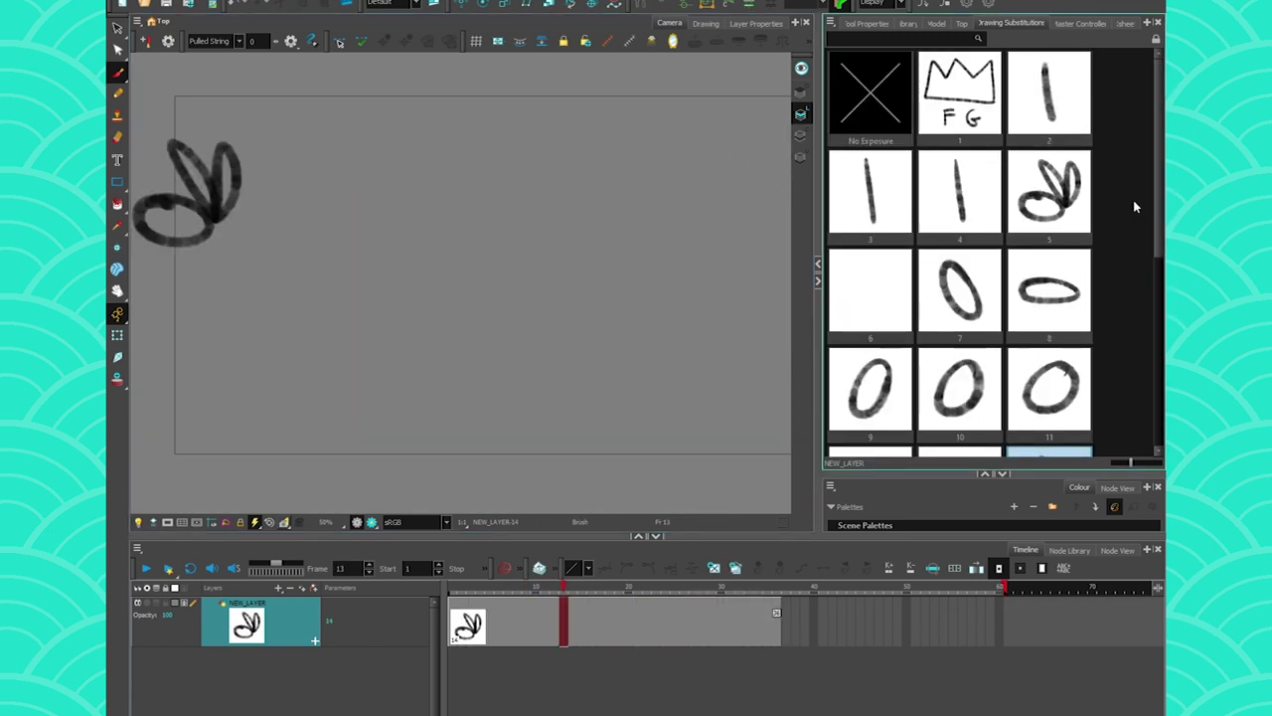
Browse the layer's drawing substitutions and expose drawing 1, the crown with the letters F G.
{"action": "scroll", "coordinate": [1127, 187], "scroll_direction": "down", "scroll_amount": 4}
{"action": "scroll", "coordinate": [1128, 188], "scroll_direction": "up", "scroll_amount": 4}
{"action": "left_click", "coordinate": [962, 137]}
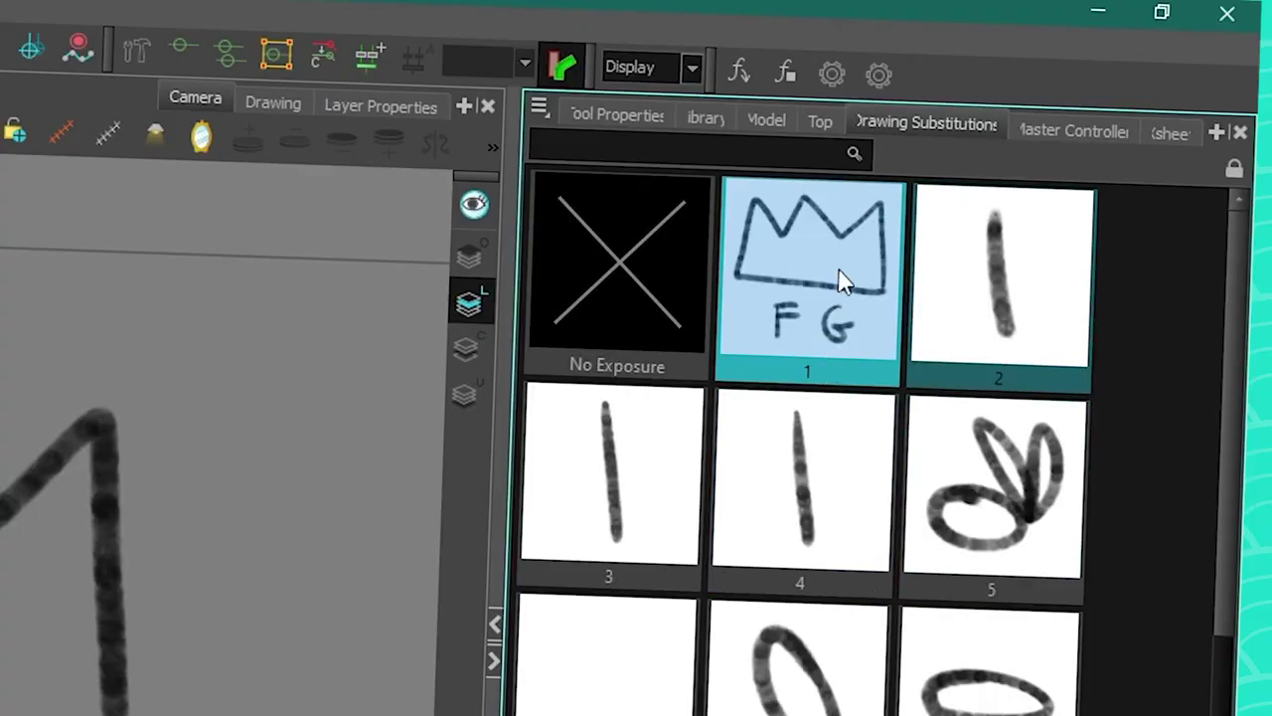
Unlock the drawing substitutions for editing and delete drawing 1.
{"action": "left_click", "coordinate": [1235, 177]}
{"action": "left_click", "coordinate": [636, 276]}
{"action": "right_click", "coordinate": [642, 273]}
{"action": "left_click", "coordinate": [670, 300]}
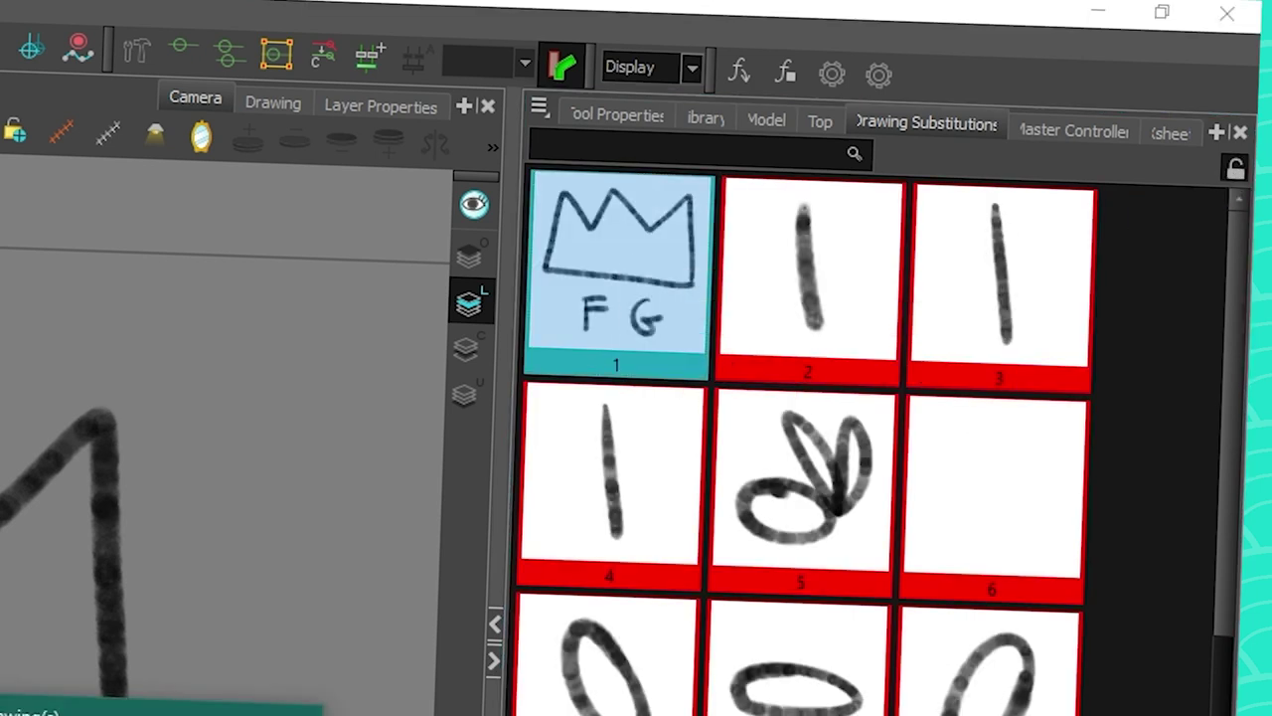
Select drawings 2 to 7 in the drawing substitutions and delete them.
{"action": "left_click", "coordinate": [629, 274]}
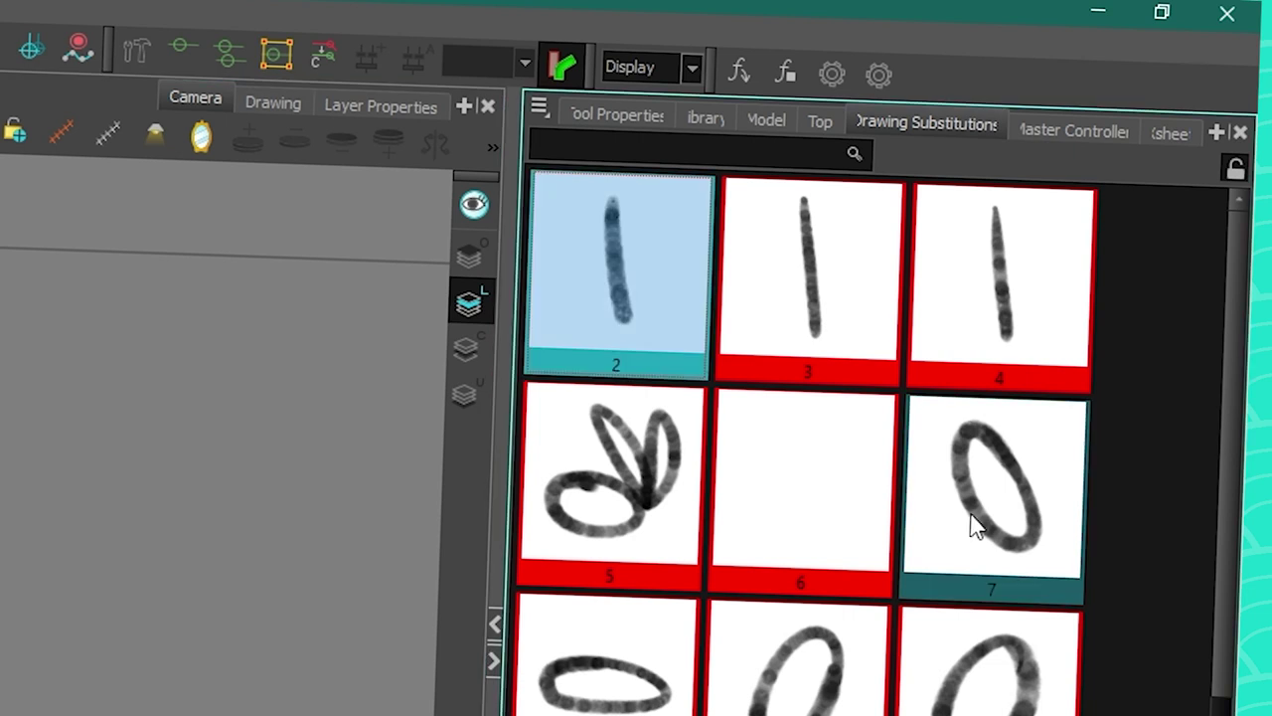
{"action": "left_click", "coordinate": [981, 539], "text": "shift"}
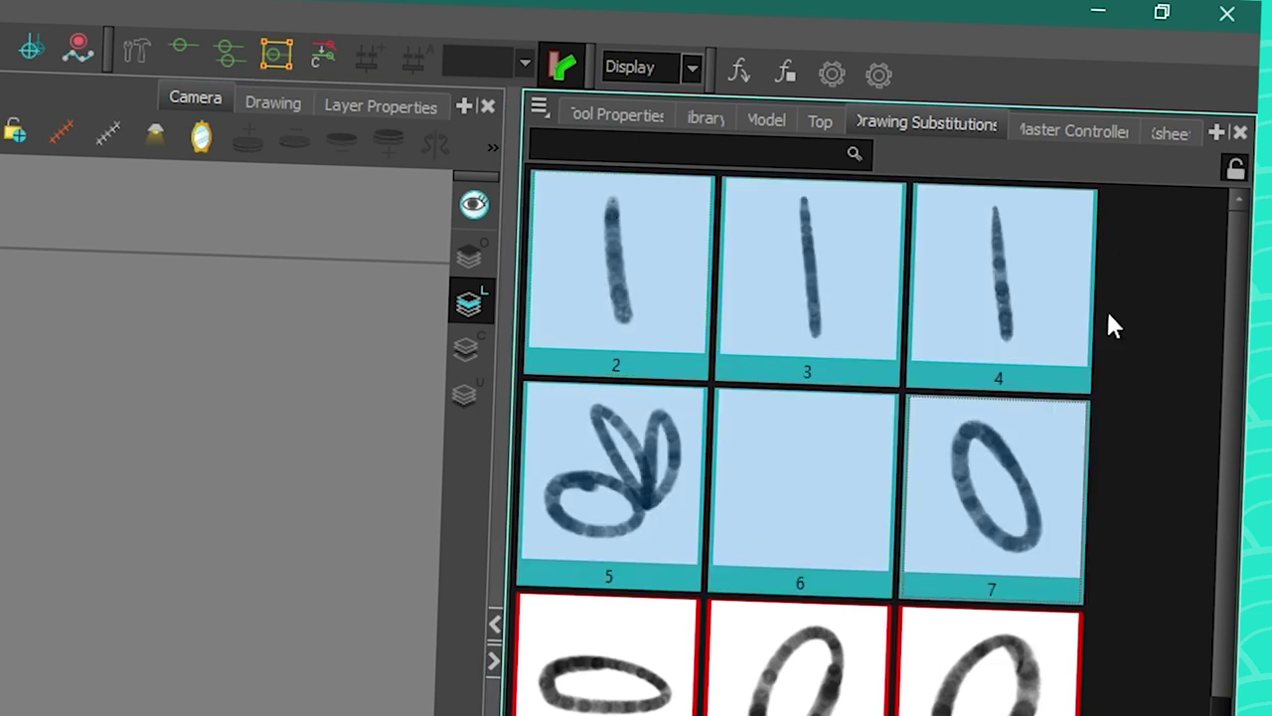
{"action": "right_click", "coordinate": [986, 368]}
{"action": "left_click", "coordinate": [1000, 412]}
Delete drawings 8 to 16 from the drawing substitutions, and undo the deletion.
{"action": "left_click", "coordinate": [861, 107]}
{"action": "left_click", "coordinate": [1030, 287], "text": "shift"}
{"action": "right_click", "coordinate": [1032, 293]}
{"action": "left_click", "coordinate": [1078, 308]}
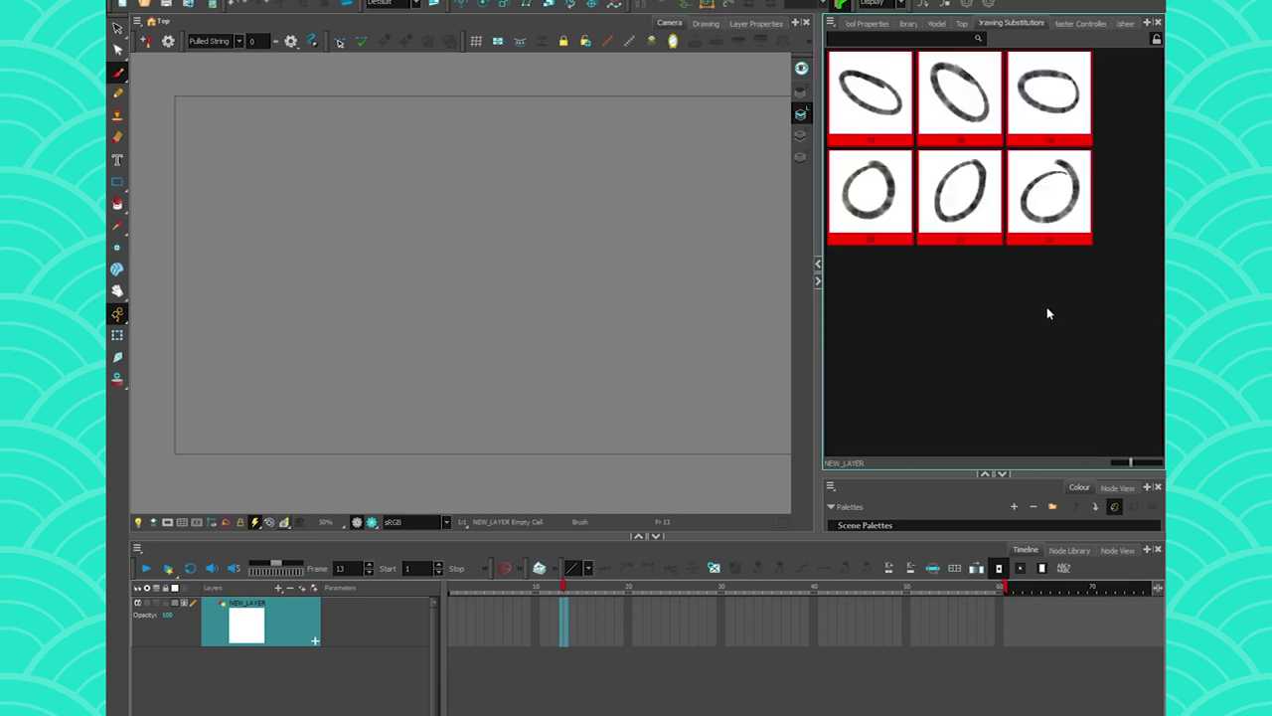
{"action": "key", "text": "ctrl+z"}
Select drawings 8 to 19 in the drawing substitutions and delete them together.
{"action": "left_click", "coordinate": [868, 99]}
{"action": "left_click", "coordinate": [1046, 413], "text": "shift"}
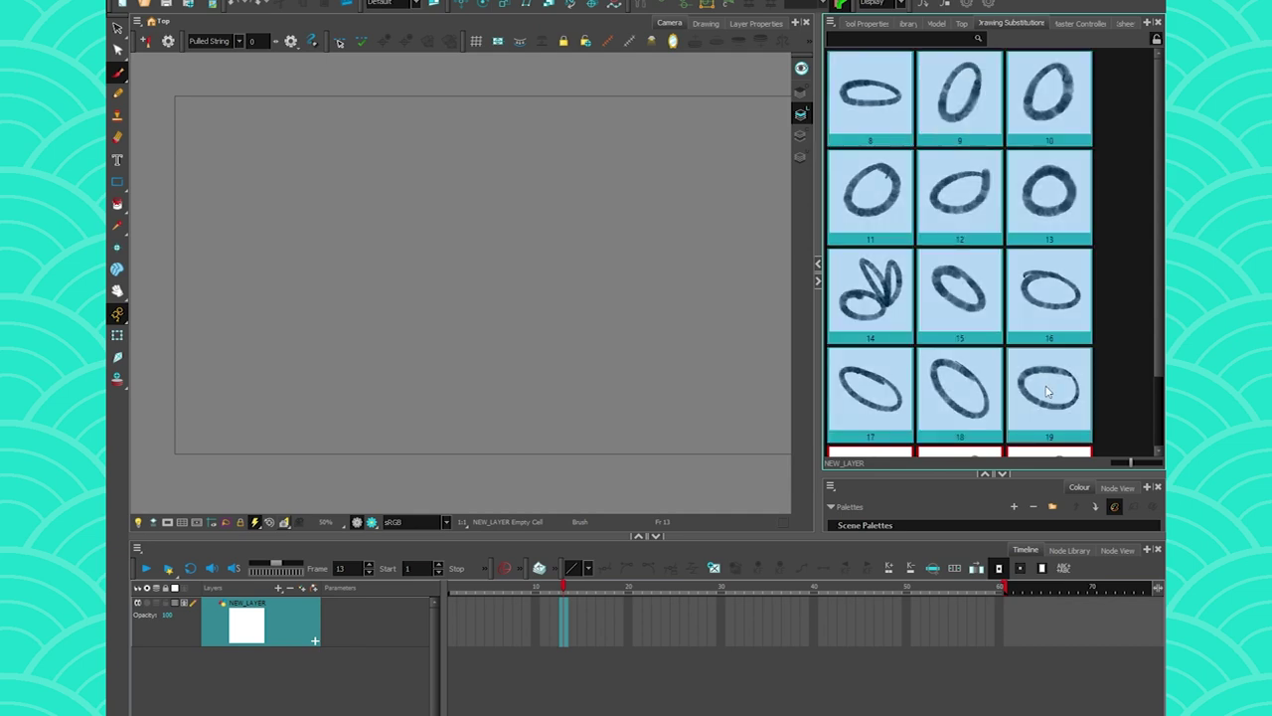
{"action": "right_click", "coordinate": [1046, 390]}
{"action": "left_click", "coordinate": [1050, 416]}
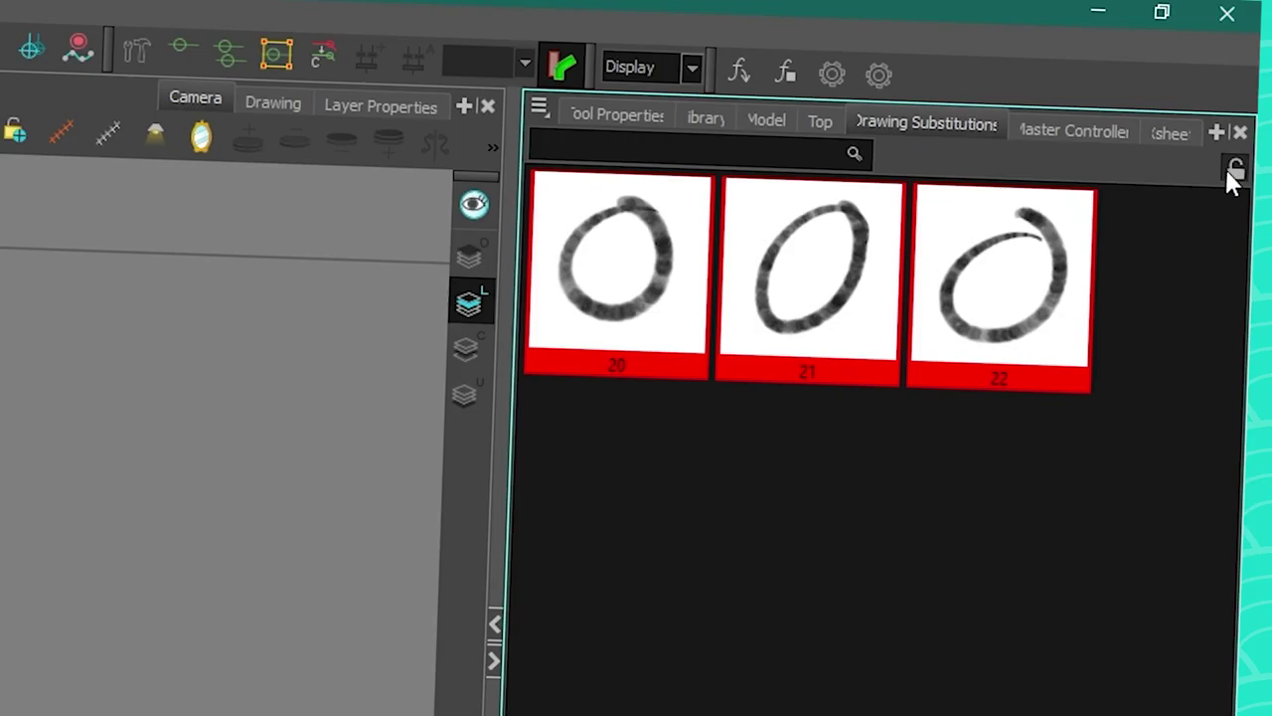
Lock the drawing substitutions again and widen the Camera view with the playhead at frame 1.
{"action": "left_click", "coordinate": [1234, 169]}
{"action": "left_click", "coordinate": [450, 587]}
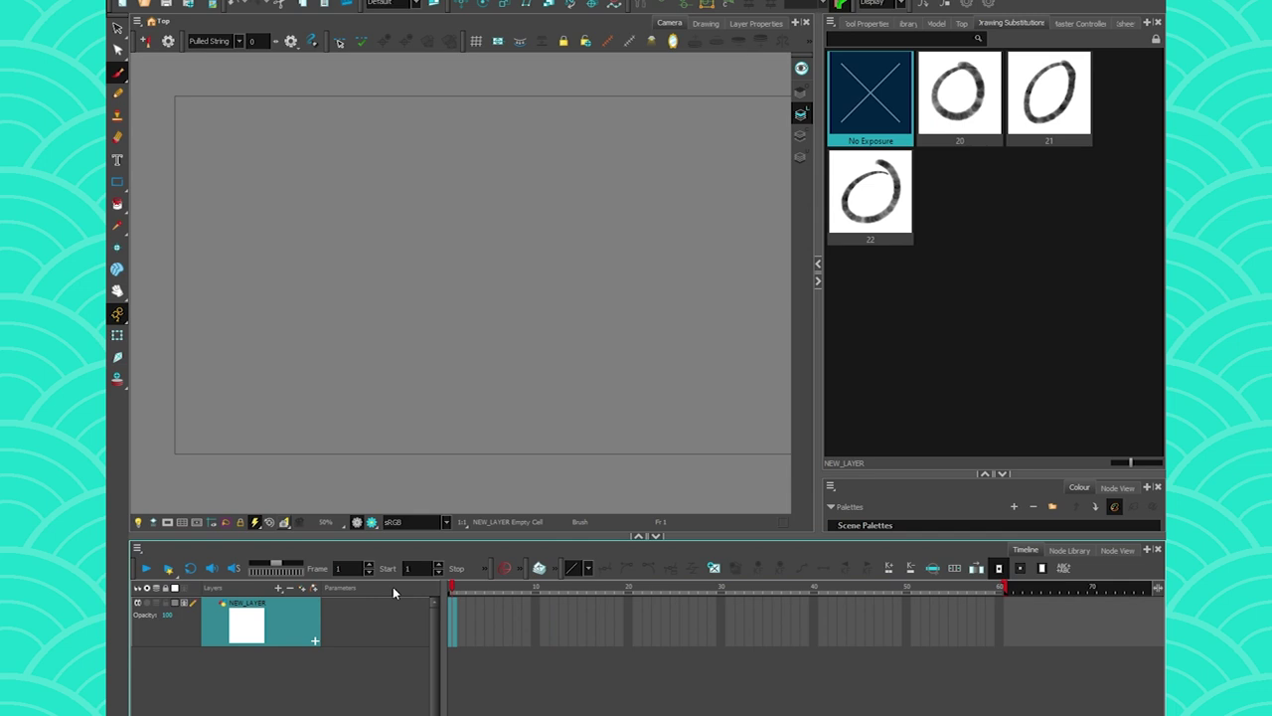
{"action": "left_click_drag", "start_coordinate": [818, 328], "coordinate": [897, 340]}
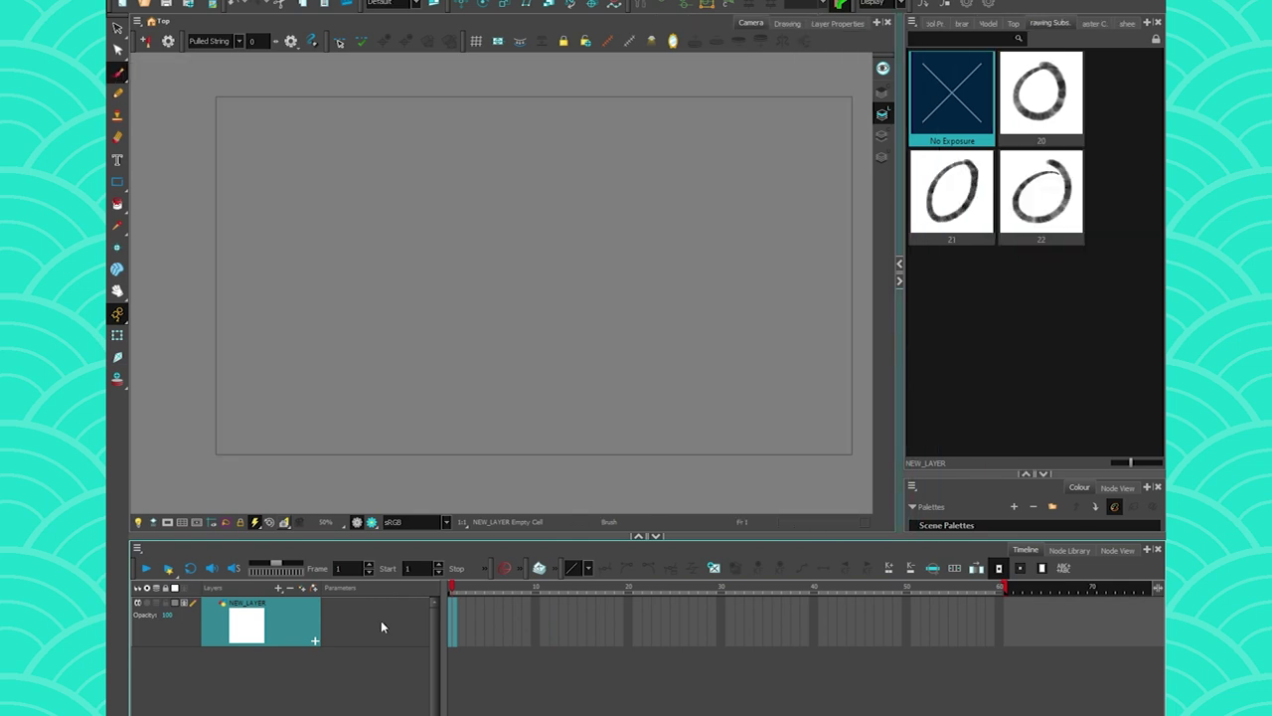
Brush an oval on each of frames 1, 3 and 5, moving from the camera frame's upper-left corner down towards its lower middle.
{"action": "left_click_drag", "start_coordinate": [182, 162], "coordinate": [191, 167]}
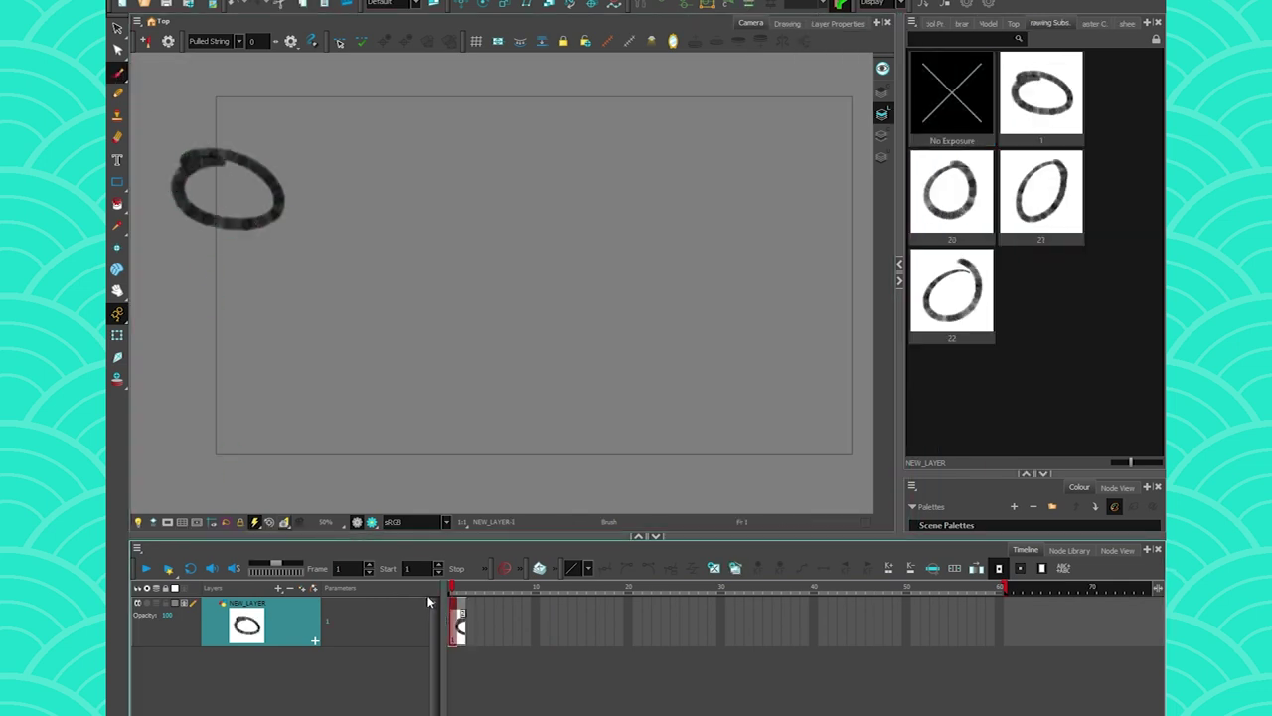
{"action": "key", "text": "period"}
{"action": "key", "text": "period"}
{"action": "mouse_move", "coordinate": [311, 213]}
{"action": "left_mouse_down"}
{"action": "mouse_move", "coordinate": [358, 316]}
{"action": "mouse_move", "coordinate": [328, 215]}
{"action": "left_mouse_up"}
{"action": "key", "text": "period"}
{"action": "key", "text": "period"}
{"action": "left_click_drag", "start_coordinate": [451, 308], "coordinate": [475, 316]}
{"action": "key", "text": "period"}
{"action": "key", "text": "period"}
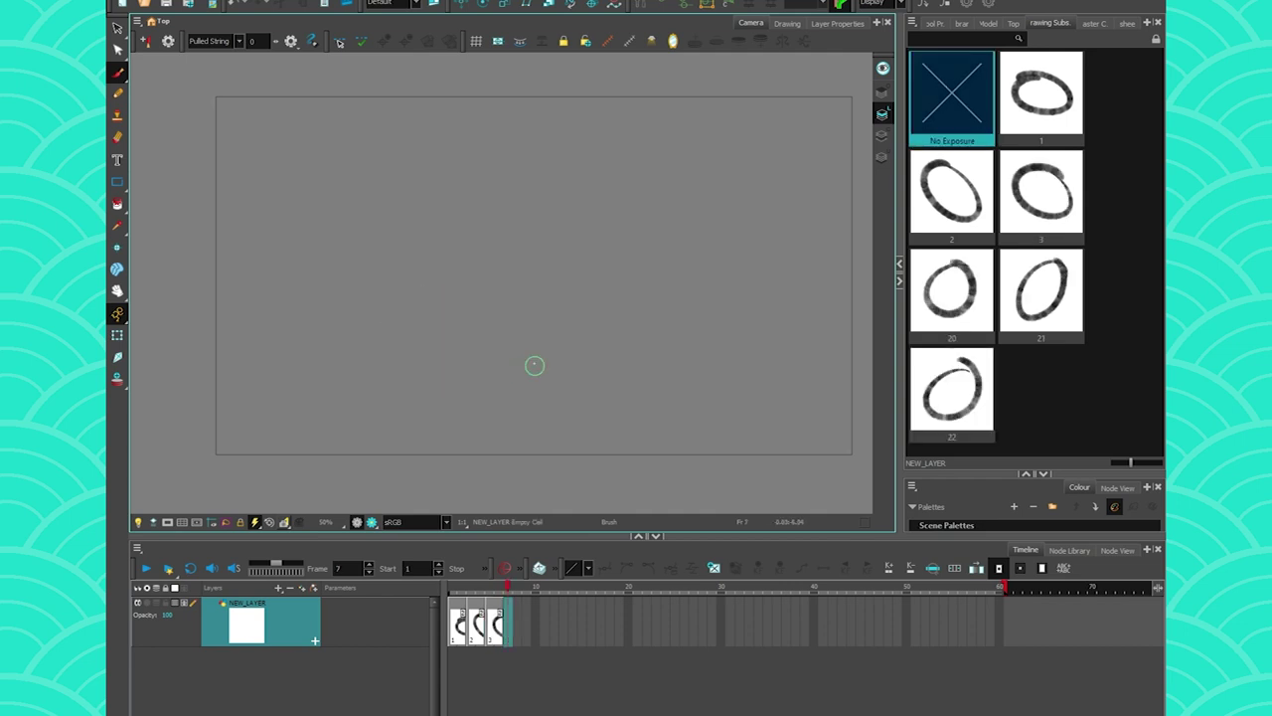
Continue with an oval on each of frames 7, 9 and 11, rising towards the camera frame's upper-right corner.
{"action": "left_click_drag", "start_coordinate": [524, 273], "coordinate": [513, 241]}
{"action": "key", "text": "period"}
{"action": "key", "text": "period"}
{"action": "left_click_drag", "start_coordinate": [600, 176], "coordinate": [596, 167]}
{"action": "key", "text": "period"}
{"action": "key", "text": "period"}
{"action": "left_click_drag", "start_coordinate": [690, 139], "coordinate": [693, 130]}
{"action": "key", "text": "period"}
{"action": "key", "text": "period"}
Step back frame by frame from frame 13 to frame 1 to review the ovals' motion.
{"action": "key", "text": "comma"}
{"action": "key", "text": "comma"}
{"action": "key", "text": "comma"}
{"action": "key", "text": "comma"}
{"action": "key", "text": "comma"}
{"action": "key", "text": "comma"}
{"action": "key", "text": "comma"}
{"action": "key", "text": "comma"}
{"action": "key", "text": "comma"}
{"action": "key", "text": "comma"}
{"action": "key", "text": "comma"}
{"action": "key", "text": "comma"}
Insert two empty cells at frame 5, ahead of drawing 3, and brush a zigzag stroke as a new drawing there.
{"action": "key", "text": "period"}
{"action": "key", "text": "period"}
{"action": "key", "text": "period"}
{"action": "key", "text": "period"}
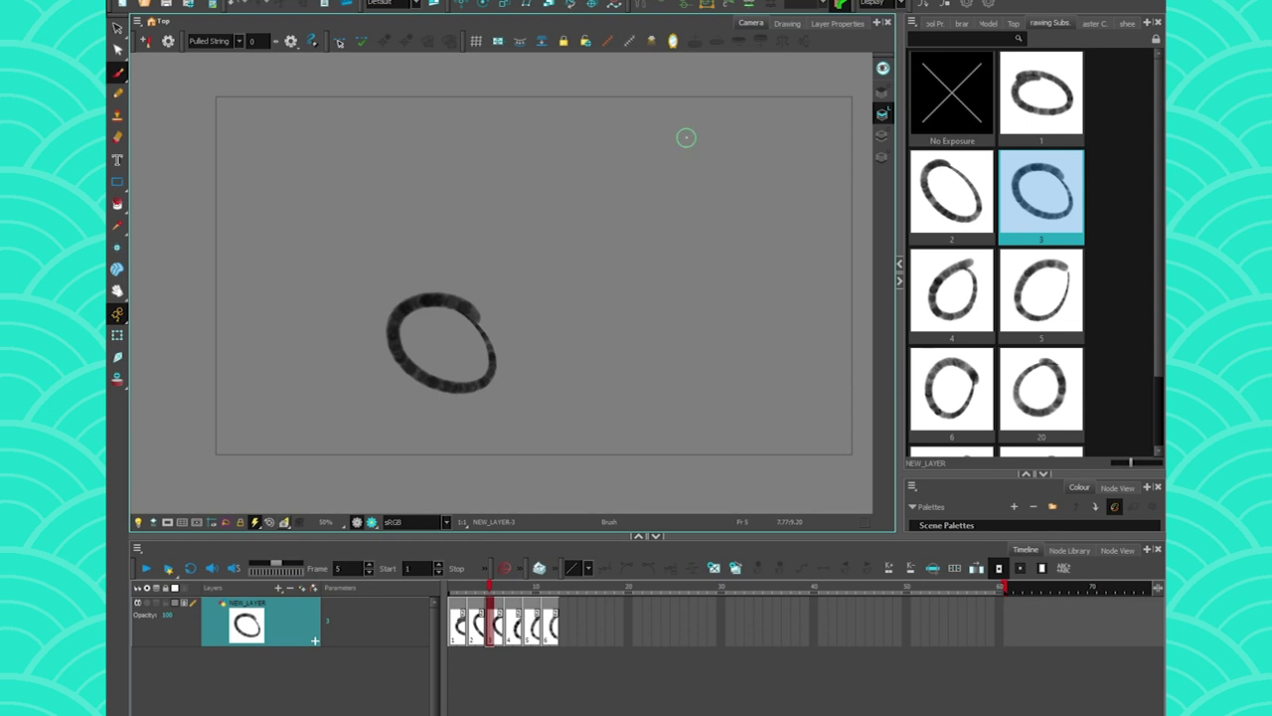
{"action": "key", "text": "Insert"}
{"action": "key", "text": "Insert"}
{"action": "left_click_drag", "start_coordinate": [434, 218], "coordinate": [351, 362]}
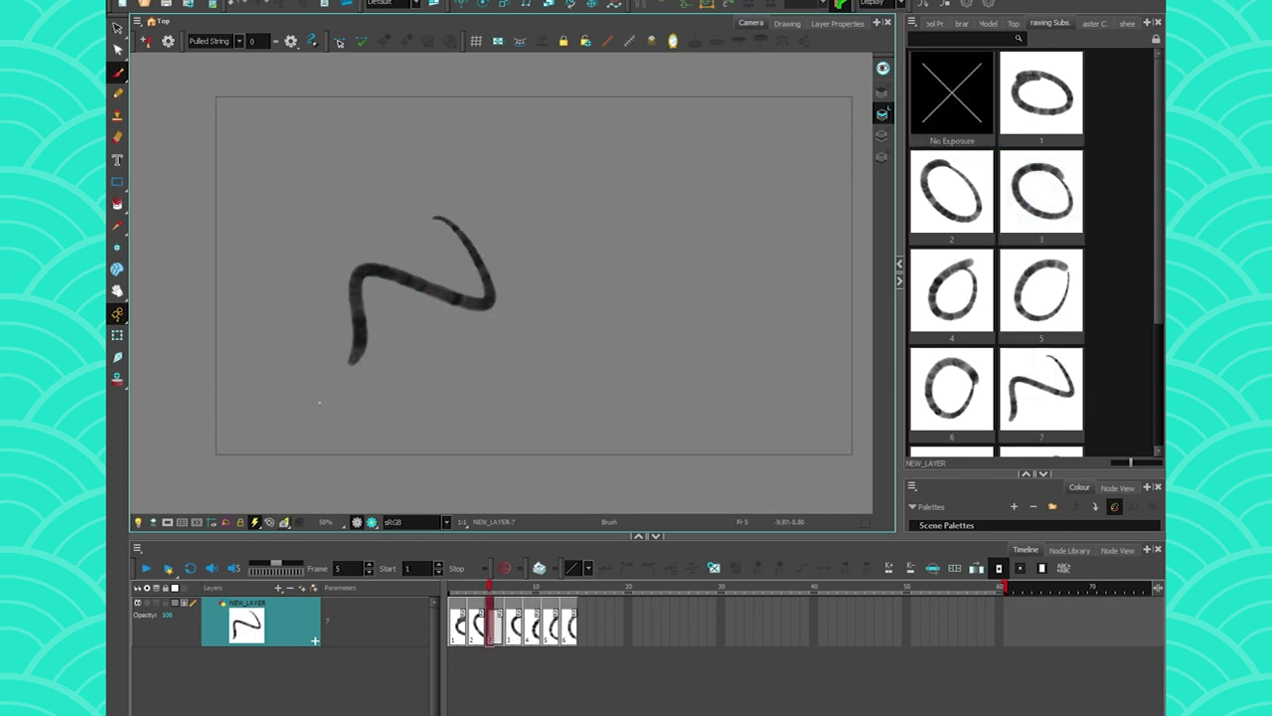